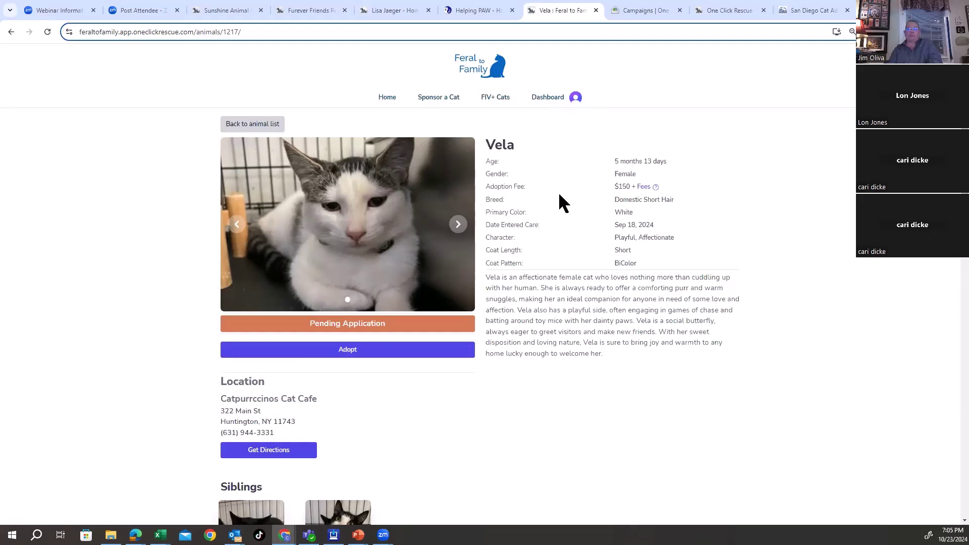
Step: Return to the Feral to Family home page, dismiss the Raider popup, and sign in as a volunteer
{"action": "left_click", "coordinate": [498, 77]}
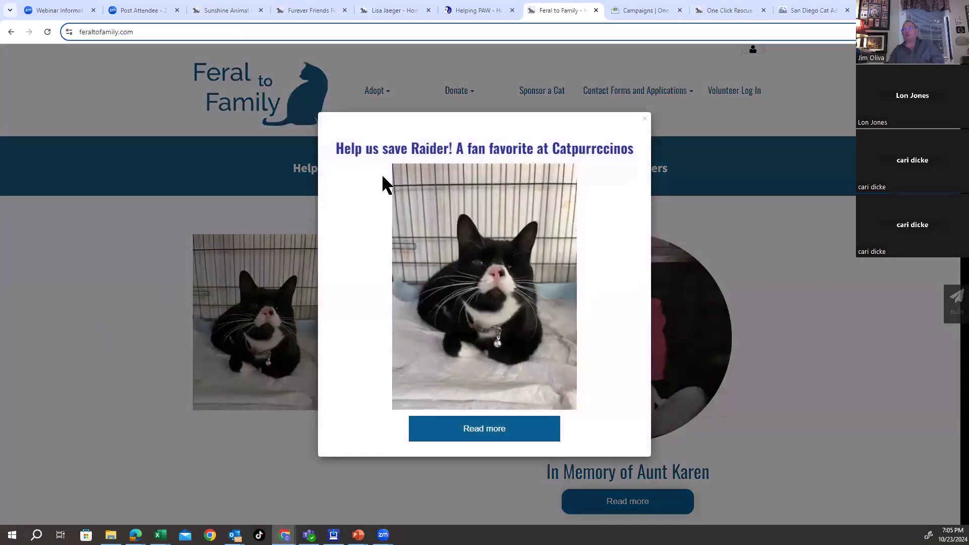
{"action": "left_click", "coordinate": [723, 207]}
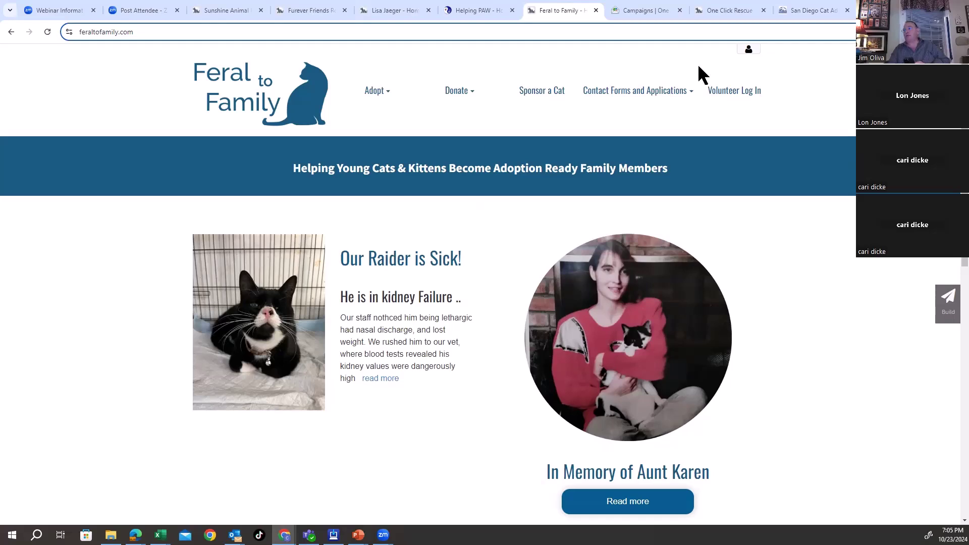
{"action": "left_click", "coordinate": [737, 94]}
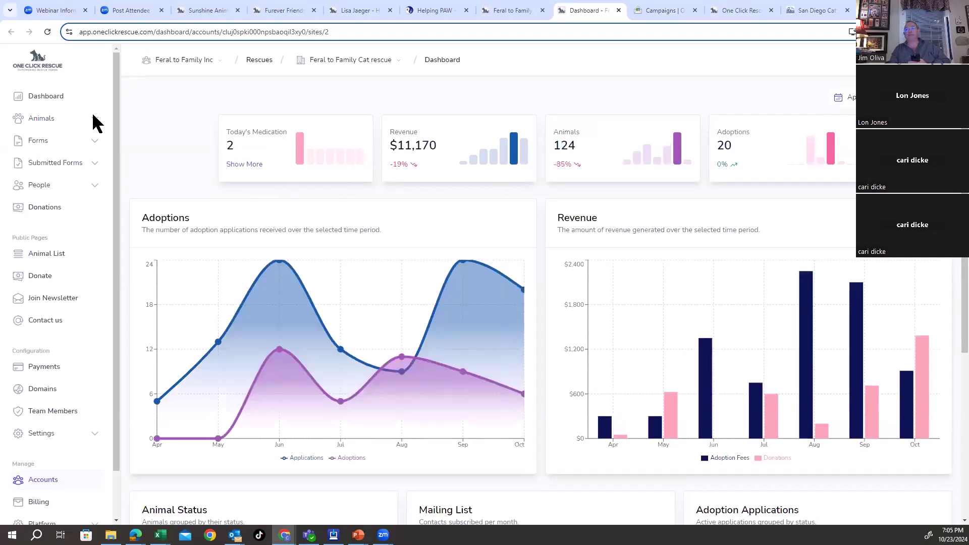
Step: Show the rescue's full Animals list and scroll through it, back to Abby at the top
{"action": "left_click", "coordinate": [53, 121]}
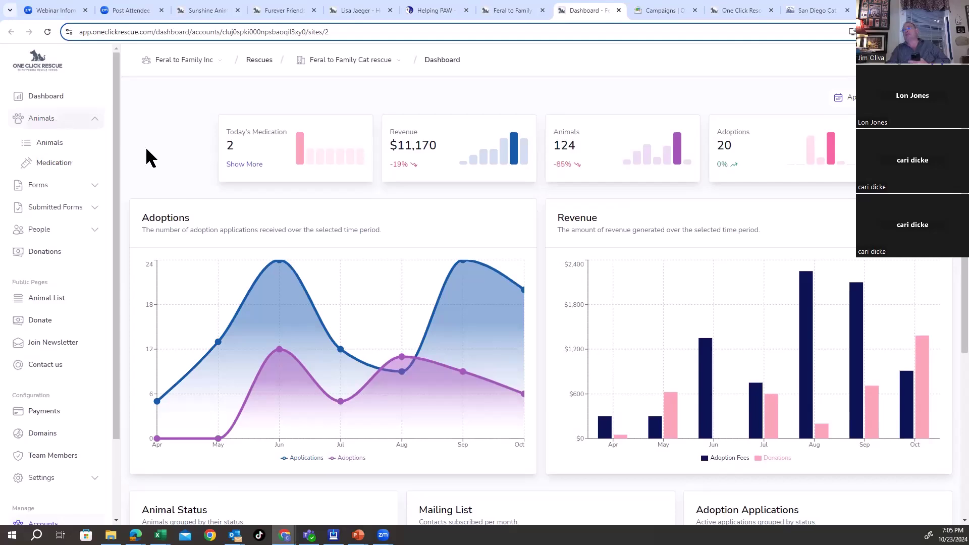
{"action": "left_click", "coordinate": [50, 145]}
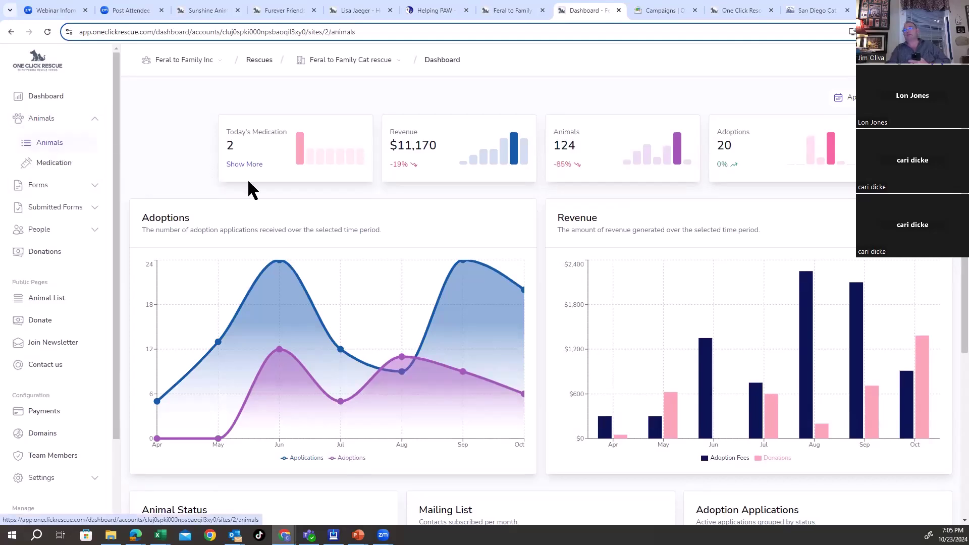
{"action": "scroll", "coordinate": [362, 282], "scroll_direction": "down", "scroll_amount": 1}
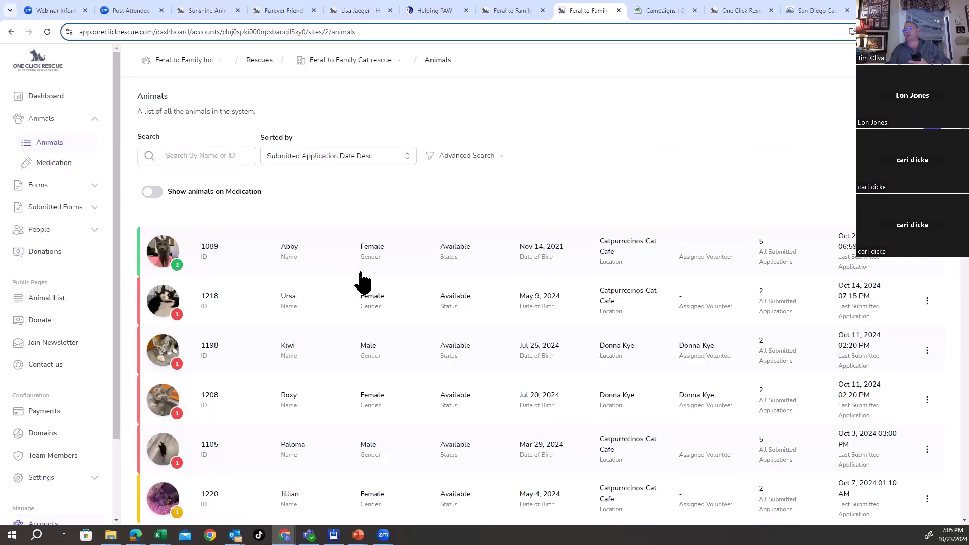
{"action": "scroll", "coordinate": [362, 283], "scroll_direction": "down", "scroll_amount": 10}
{"action": "scroll", "coordinate": [362, 282], "scroll_direction": "down", "scroll_amount": 15}
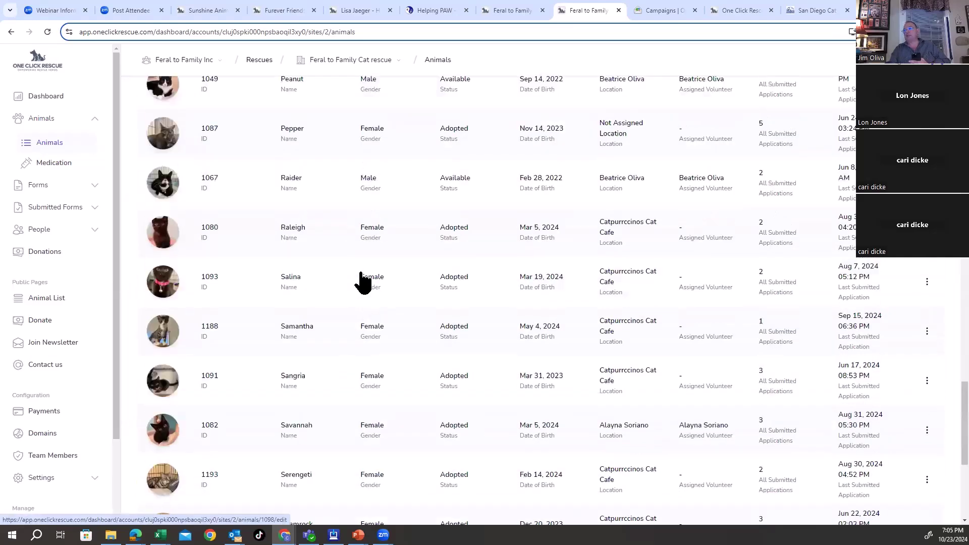
{"action": "scroll", "coordinate": [362, 283], "scroll_direction": "up", "scroll_amount": 20}
{"action": "scroll", "coordinate": [363, 283], "scroll_direction": "up", "scroll_amount": 10}
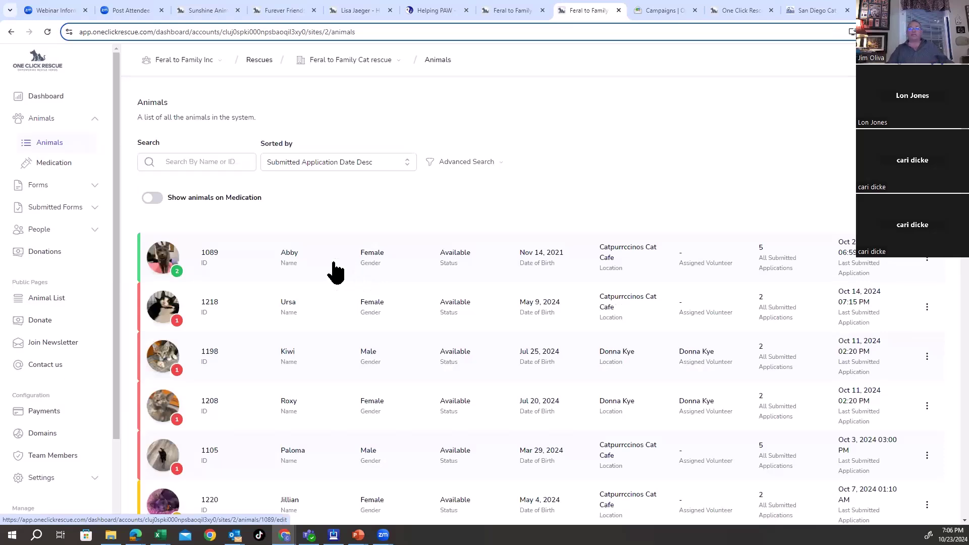
Step: Expand the People group to show Fosters, Adopters, Volunteers and Contacts
{"action": "left_click", "coordinate": [57, 229]}
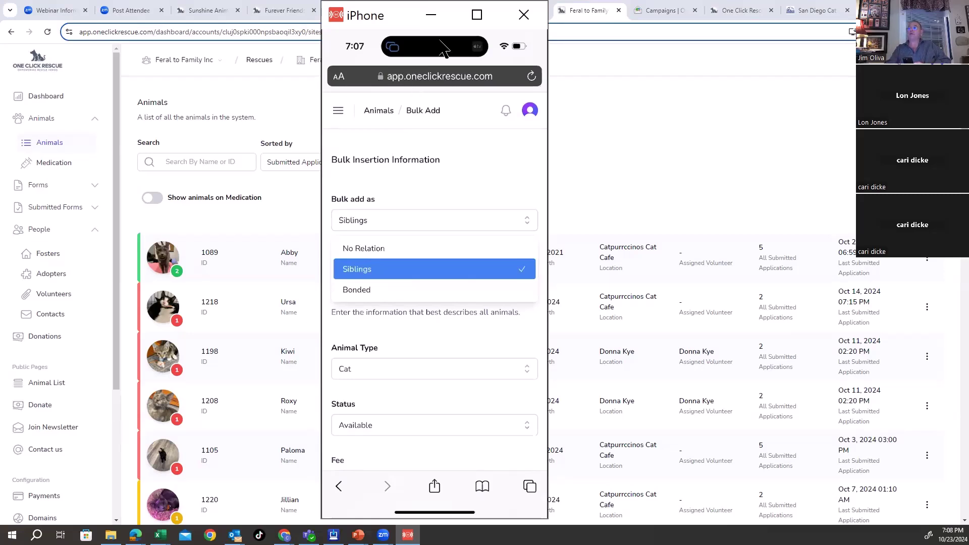
Step: Move the iPhone mirror window slightly to the right
{"action": "left_click_drag", "start_coordinate": [387, 15], "coordinate": [423, 2]}
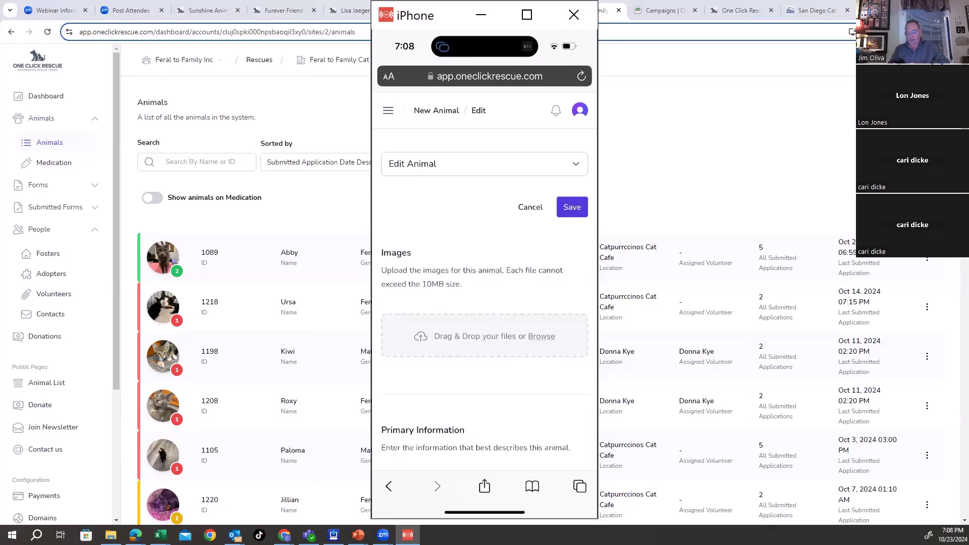
Step: Upload cat photos from the phone's photo library, including the white-and-black cat
{"action": "scroll", "coordinate": [485, 293], "scroll_direction": "down", "scroll_amount": 1}
{"action": "scroll", "coordinate": [484, 303], "scroll_direction": "down", "scroll_amount": 1}
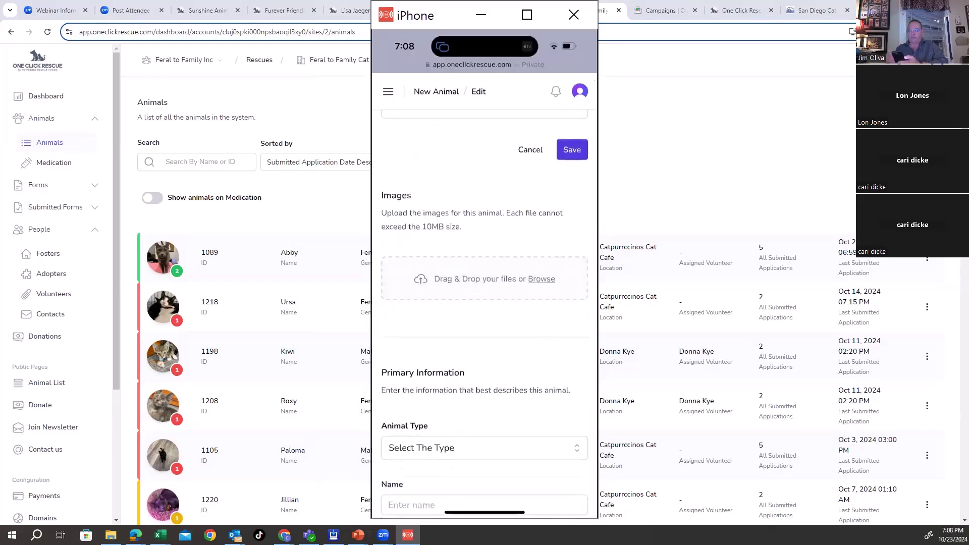
{"action": "left_click", "coordinate": [541, 279]}
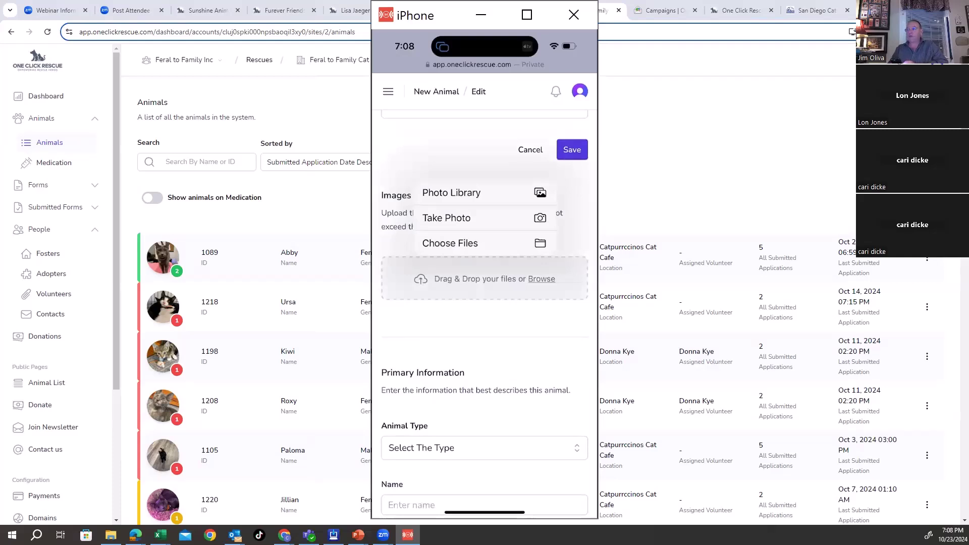
{"action": "left_click", "coordinate": [463, 194]}
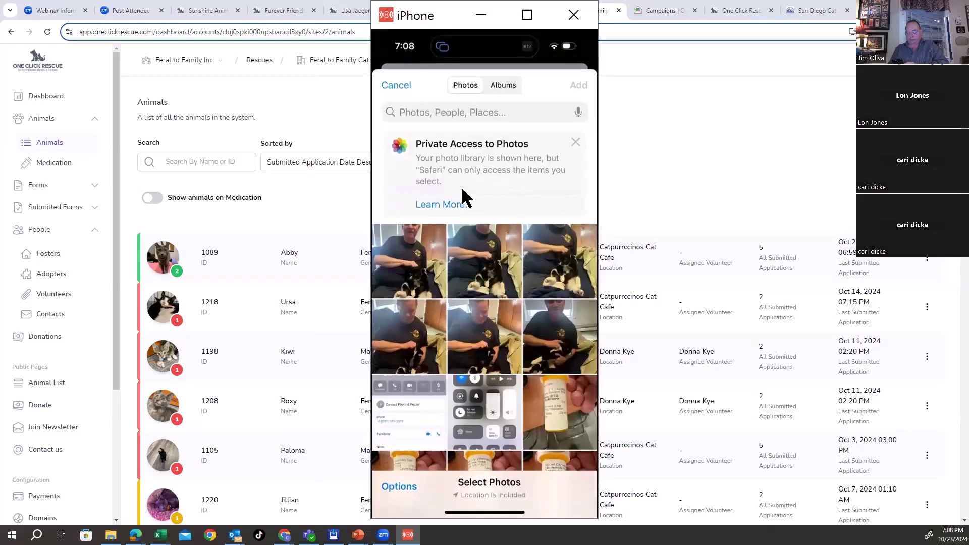
{"action": "scroll", "coordinate": [463, 194], "scroll_direction": "down", "scroll_amount": 15}
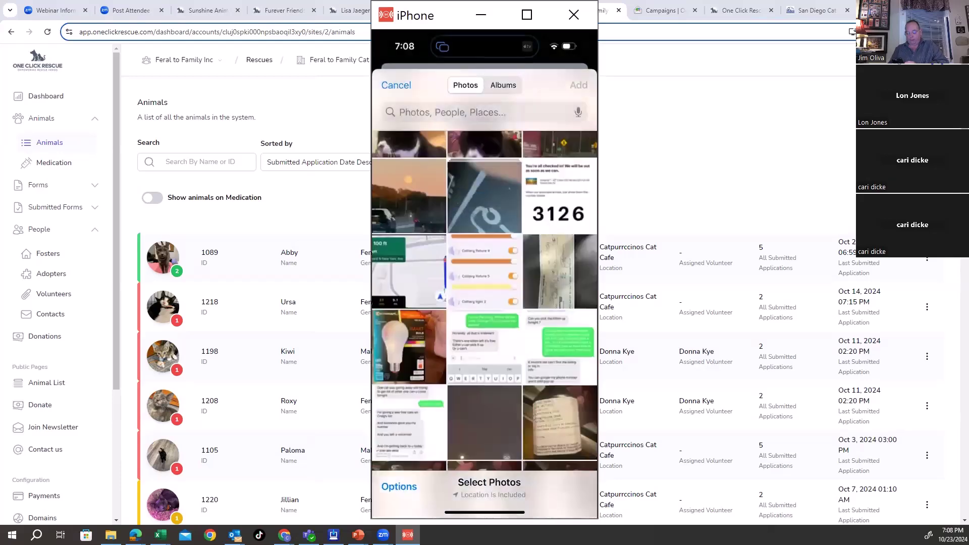
{"action": "scroll", "coordinate": [484, 303], "scroll_direction": "down", "scroll_amount": 15}
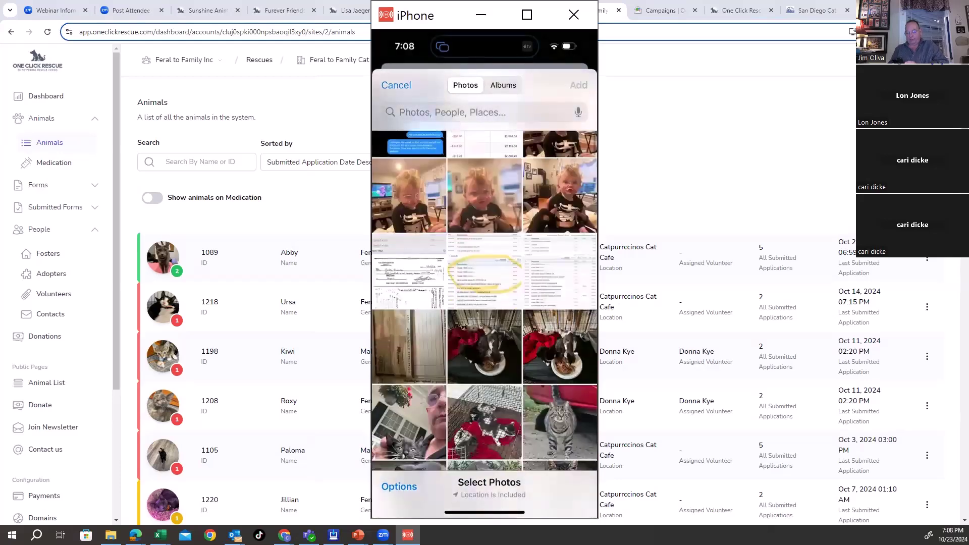
{"action": "scroll", "coordinate": [485, 303], "scroll_direction": "down", "scroll_amount": 5}
{"action": "left_click", "coordinate": [560, 389]}
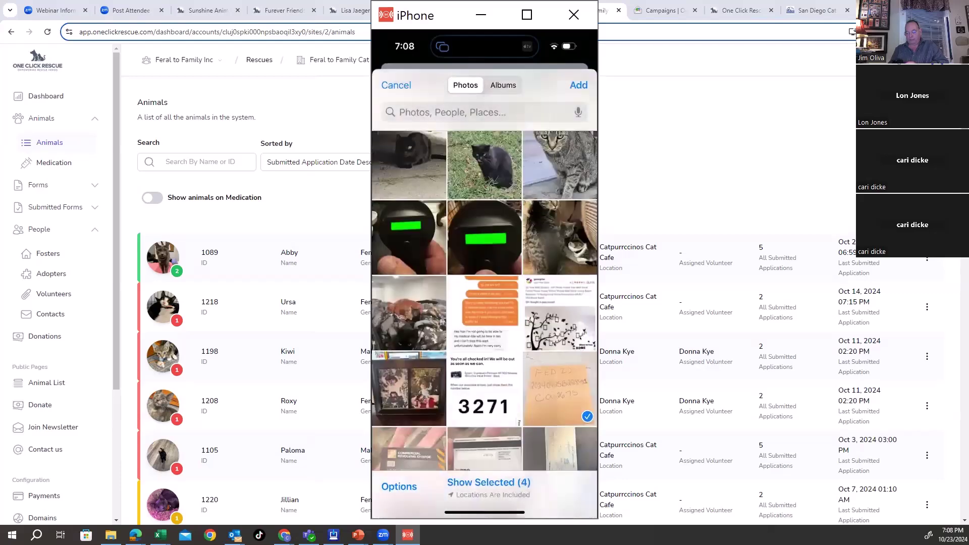
{"action": "scroll", "coordinate": [485, 303], "scroll_direction": "up", "scroll_amount": 5}
{"action": "left_click", "coordinate": [484, 283]}
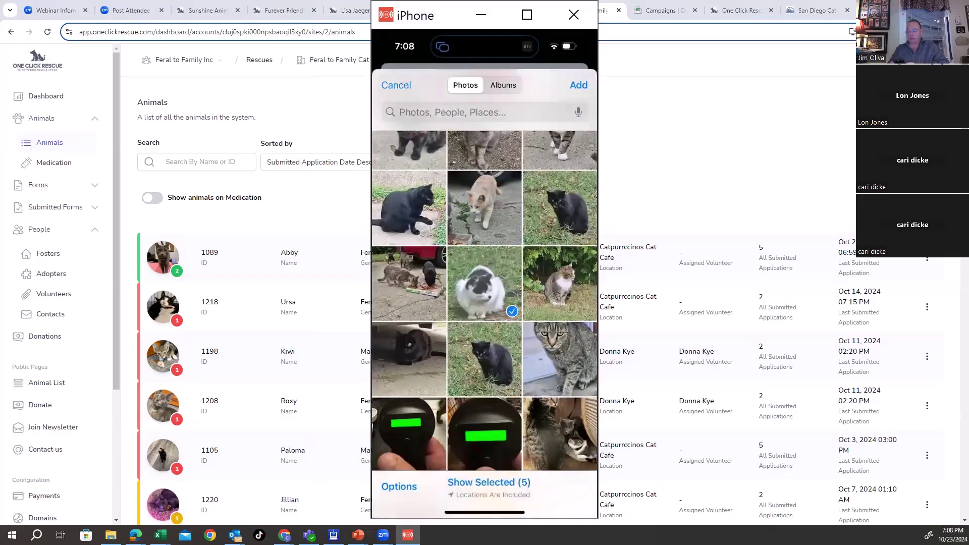
{"action": "left_click", "coordinate": [578, 85]}
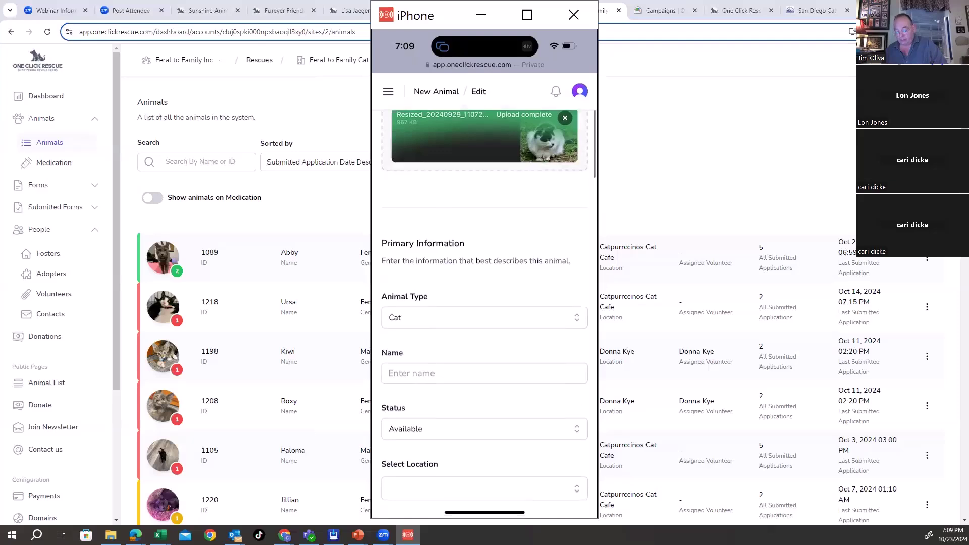
Step: Name the new cat Simba and keep its status as Available
{"action": "left_click", "coordinate": [485, 248]}
{"action": "type", "text": "Simba"}
{"action": "left_click", "coordinate": [484, 242]}
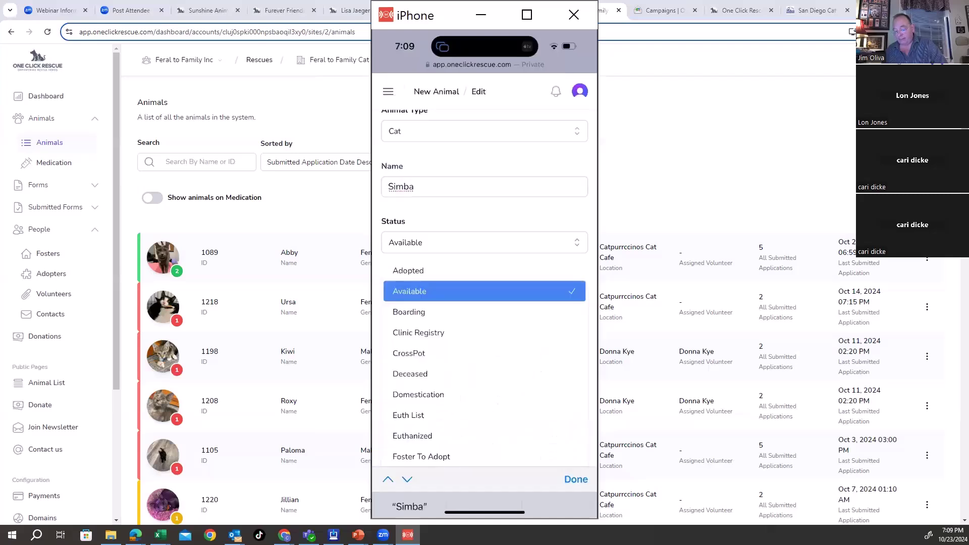
{"action": "left_click", "coordinate": [513, 285]}
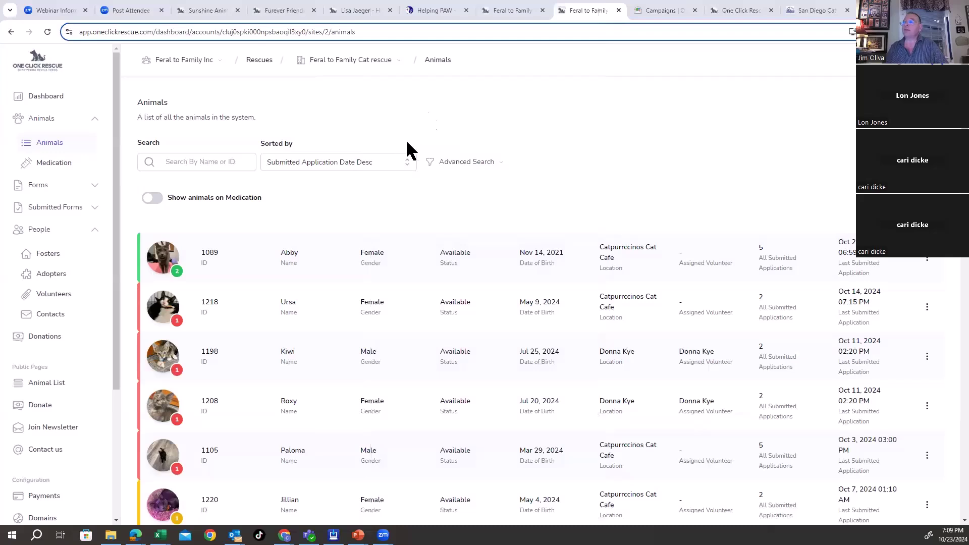
Step: Bring the Splashtop iPhone mirror window back over the Animals list
{"action": "mouse_move", "coordinate": [468, 14]}
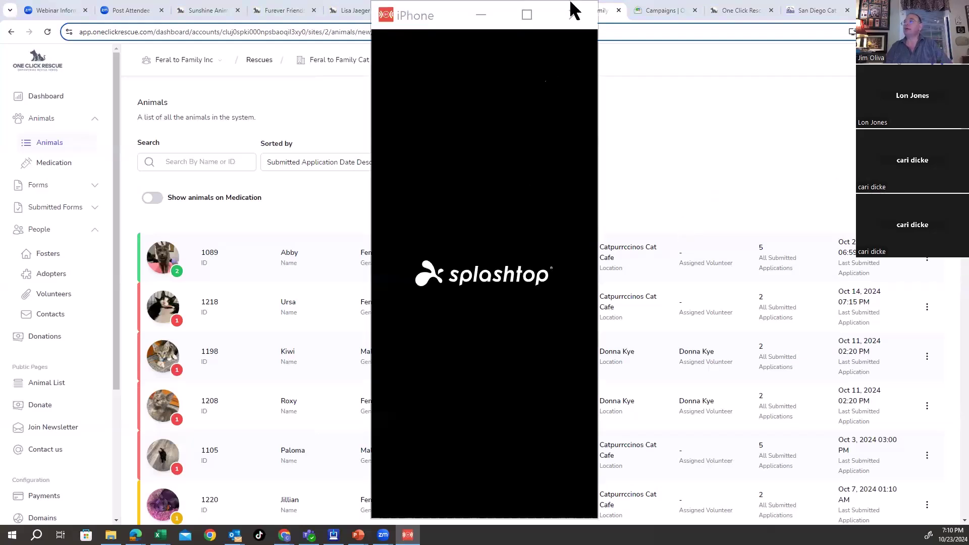
Step: Close the phone mirror and upload the kitten picture from Pictures to the desktop New Animal form
{"action": "left_click", "coordinate": [574, 14]}
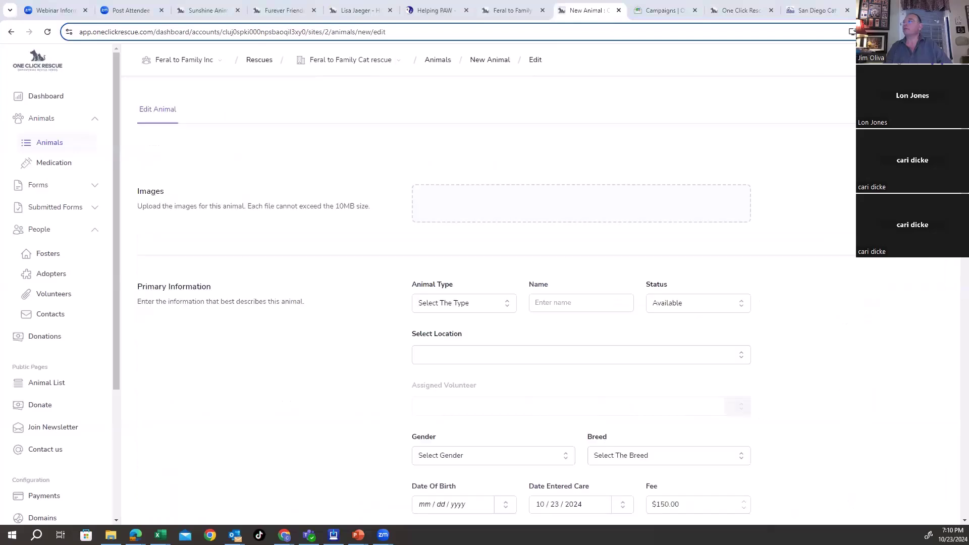
{"action": "left_click", "coordinate": [636, 206]}
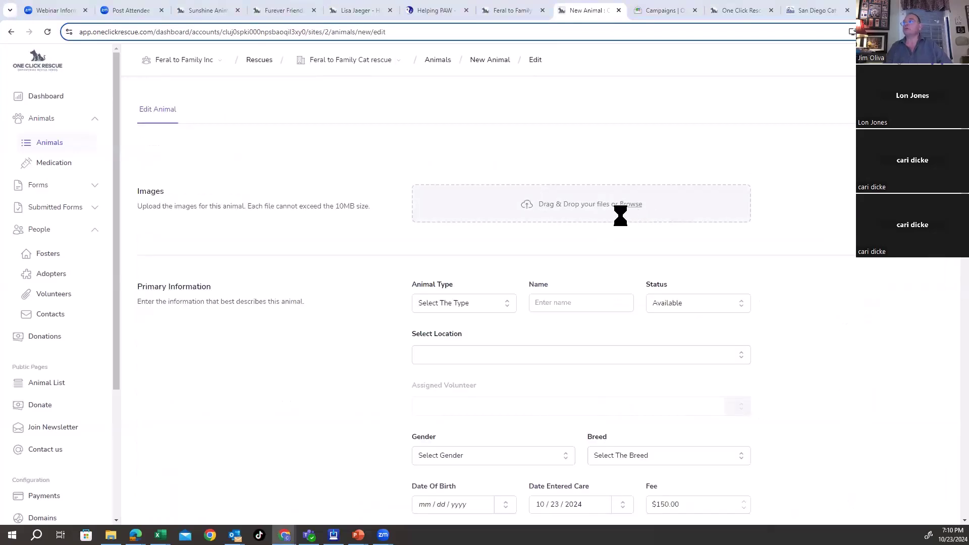
{"action": "left_click", "coordinate": [628, 204]}
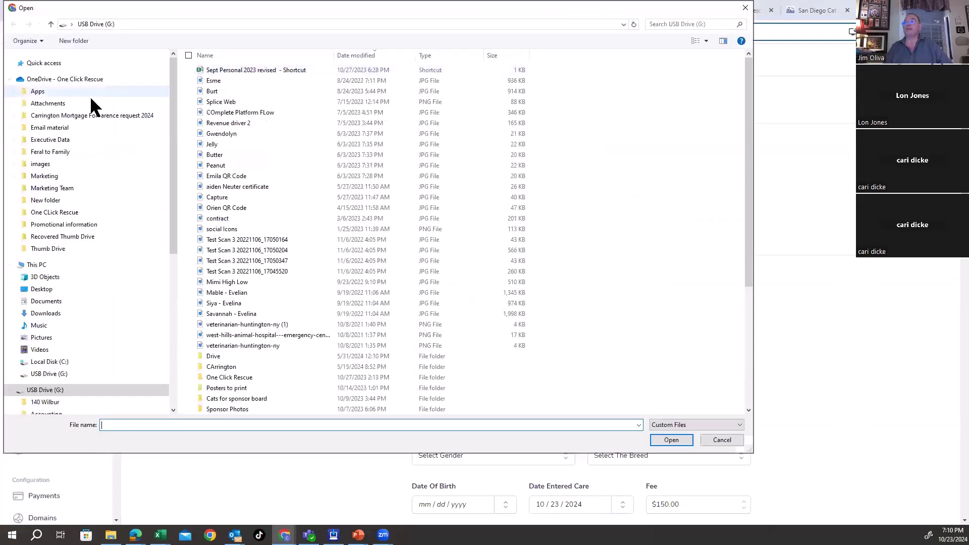
{"action": "left_click", "coordinate": [42, 337]}
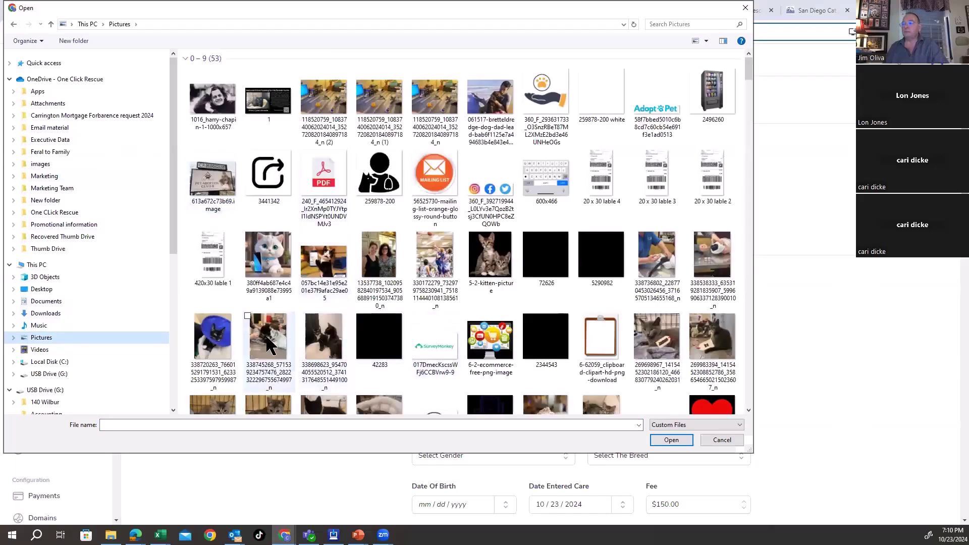
{"action": "double_click", "coordinate": [471, 291]}
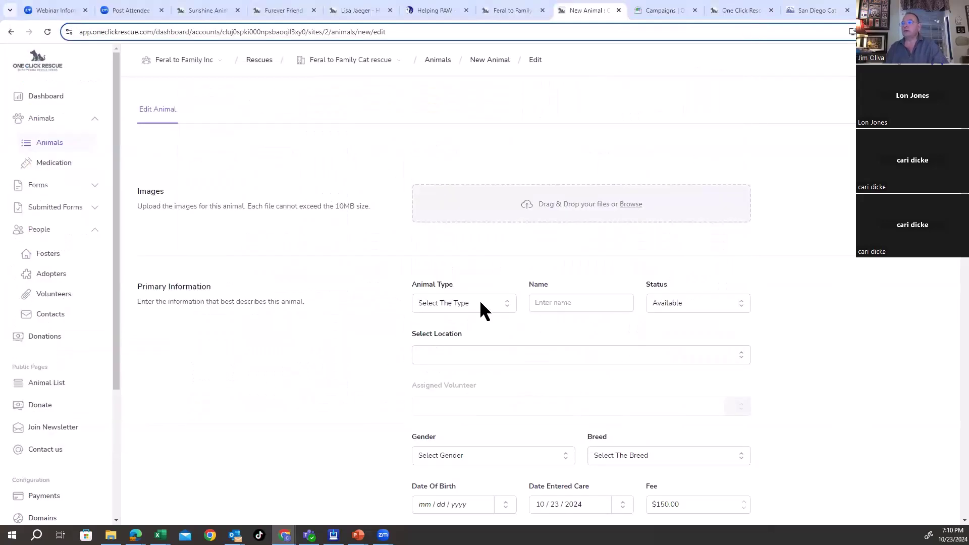
Step: Set the animal type to Cat and name it Simba
{"action": "left_click", "coordinate": [462, 362]}
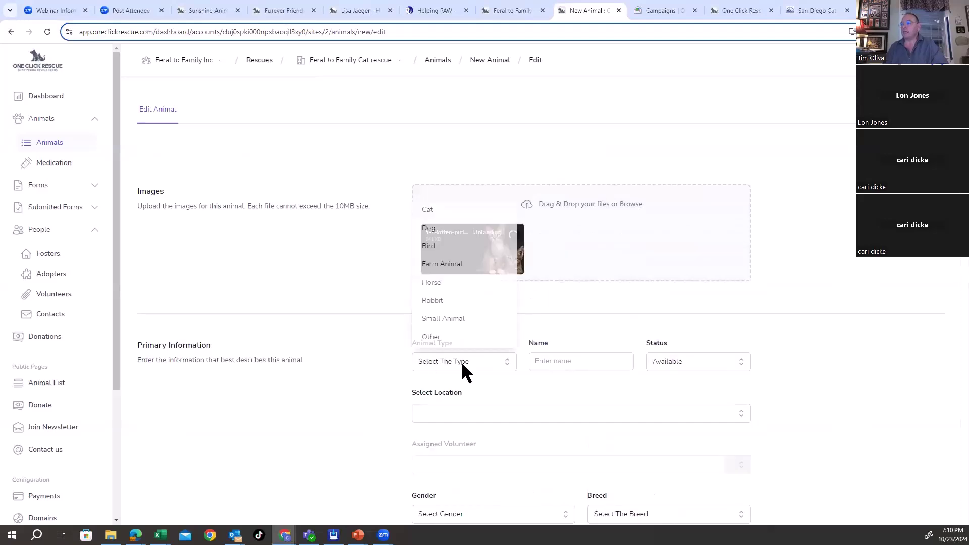
{"action": "left_click", "coordinate": [435, 210]}
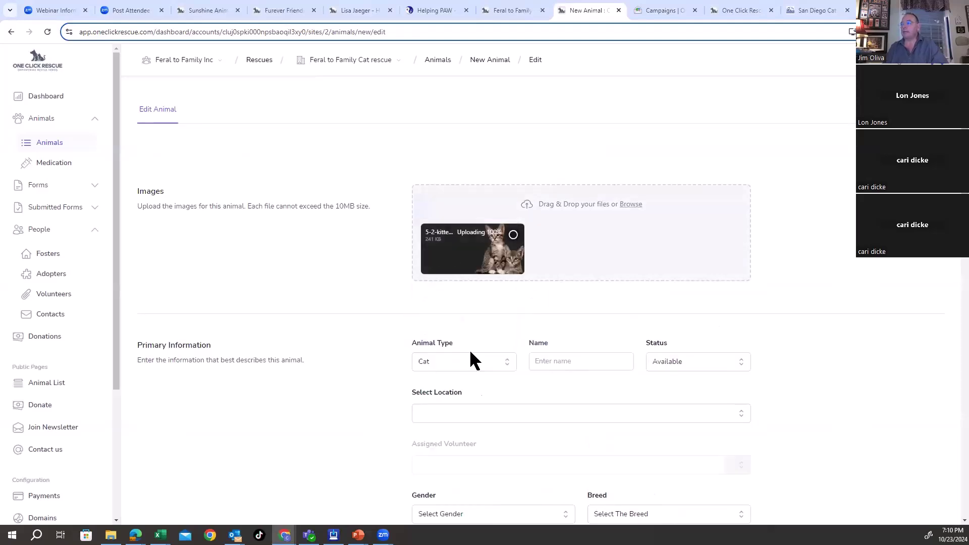
{"action": "left_click", "coordinate": [571, 362]}
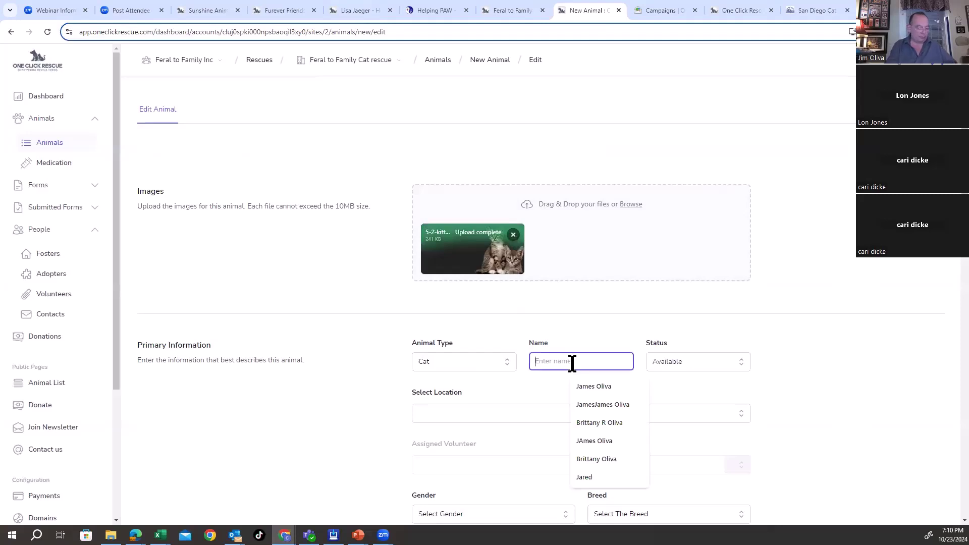
{"action": "type", "text": "Simba"}
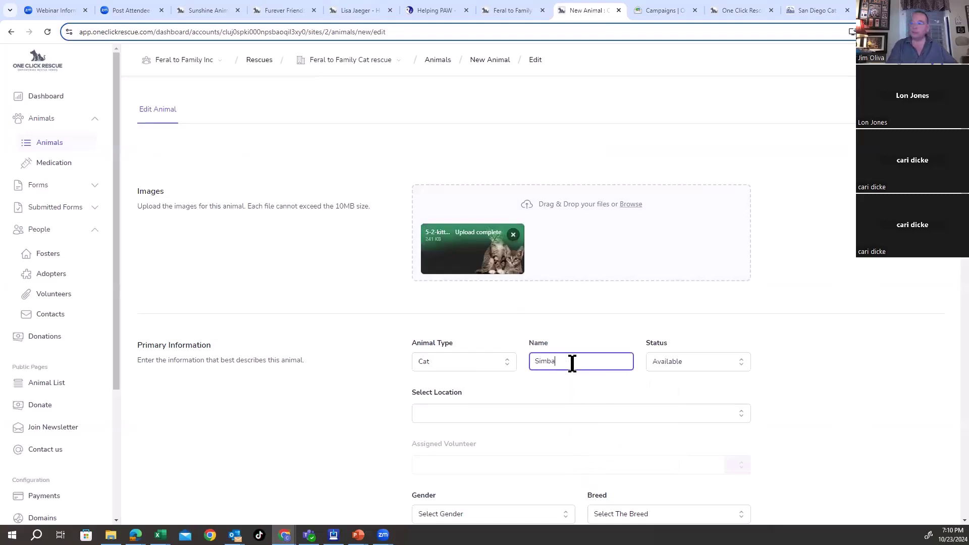
Step: Set Simba's location to Catpurrccinos Cat Cafe
{"action": "scroll", "coordinate": [565, 387], "scroll_direction": "down", "scroll_amount": 6}
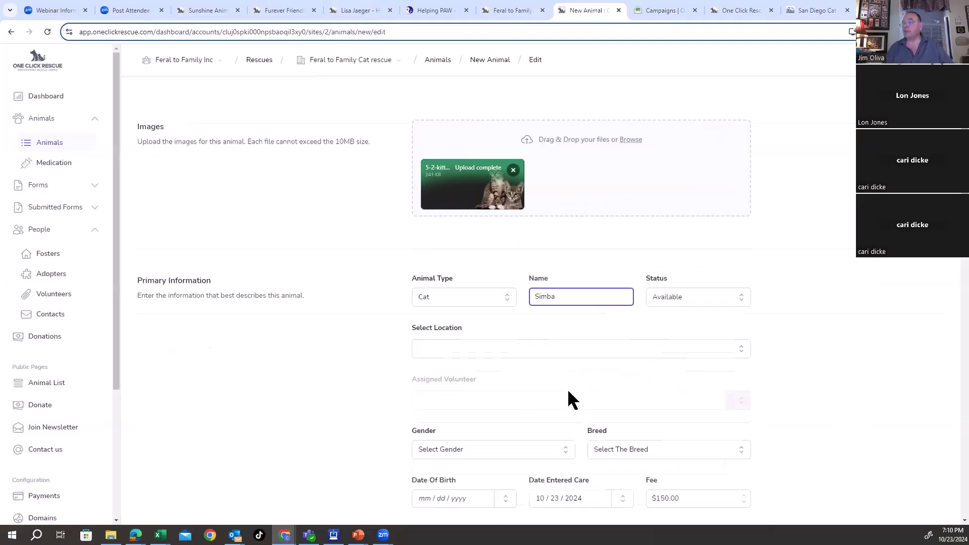
{"action": "scroll", "coordinate": [657, 252], "scroll_direction": "up", "scroll_amount": 2}
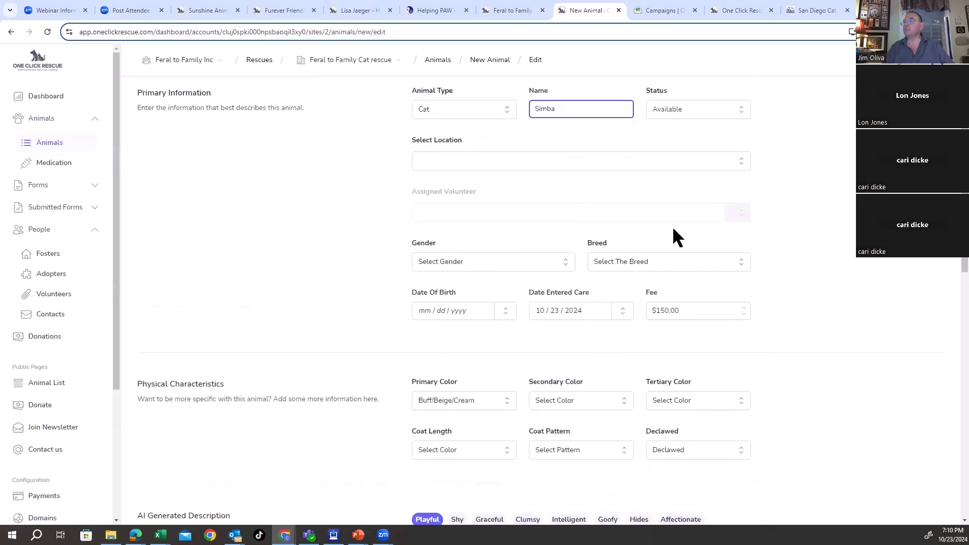
{"action": "left_click", "coordinate": [743, 161]}
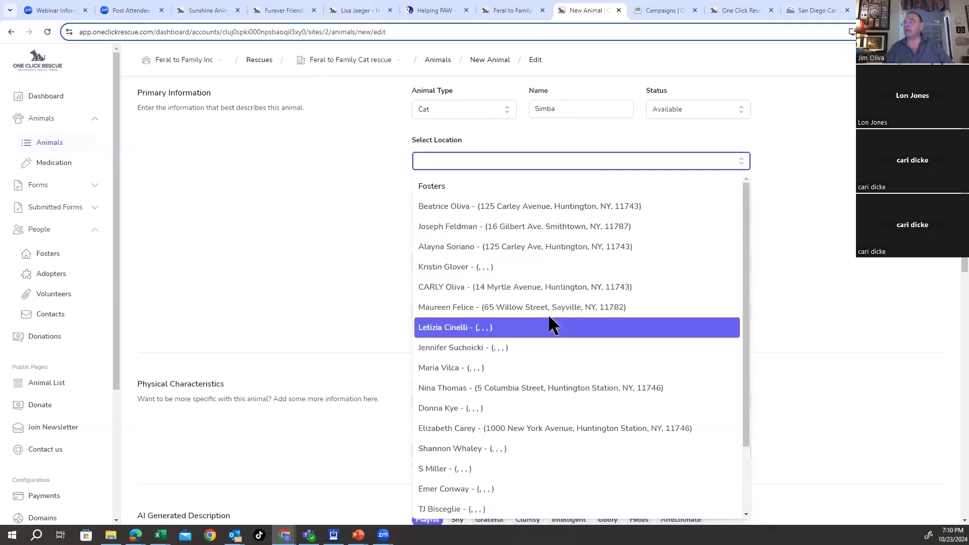
{"action": "left_click", "coordinate": [508, 227]}
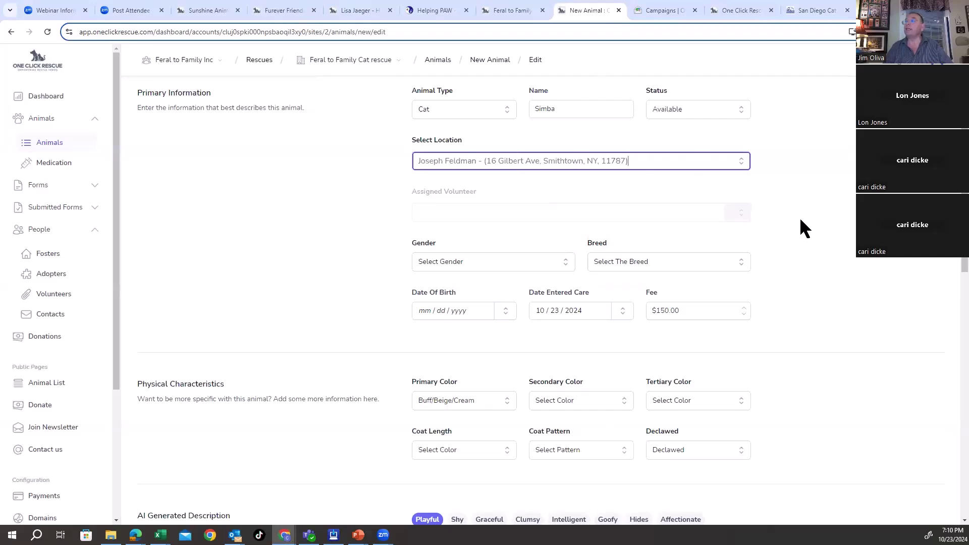
{"action": "left_click", "coordinate": [741, 162]}
{"action": "scroll", "coordinate": [594, 297], "scroll_direction": "down", "scroll_amount": 2}
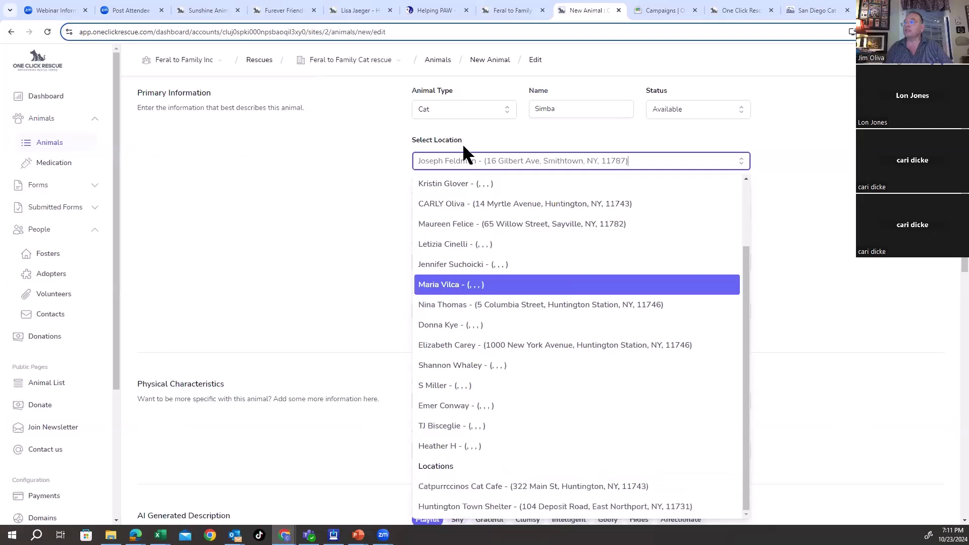
{"action": "left_click", "coordinate": [471, 487]}
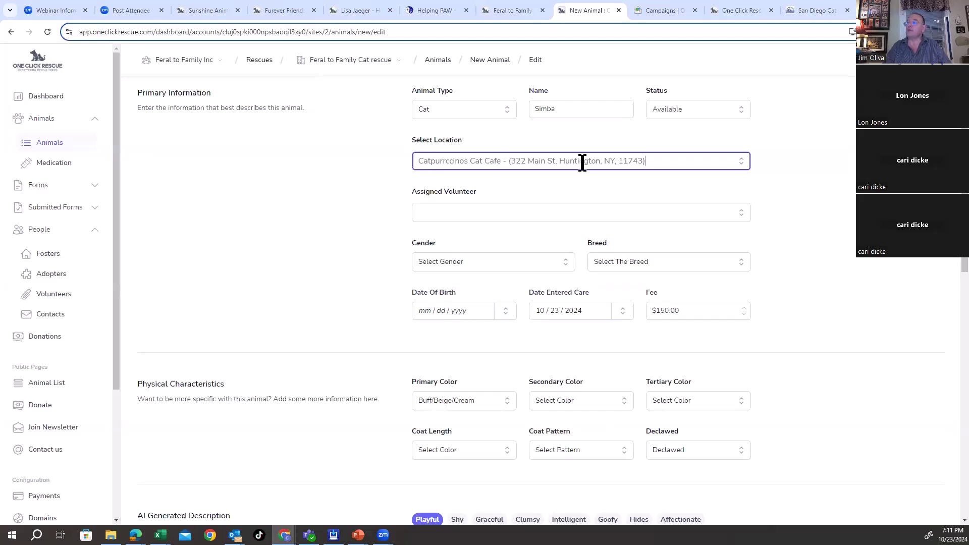
Step: Assign a volunteer to Simba
{"action": "left_click", "coordinate": [740, 212]}
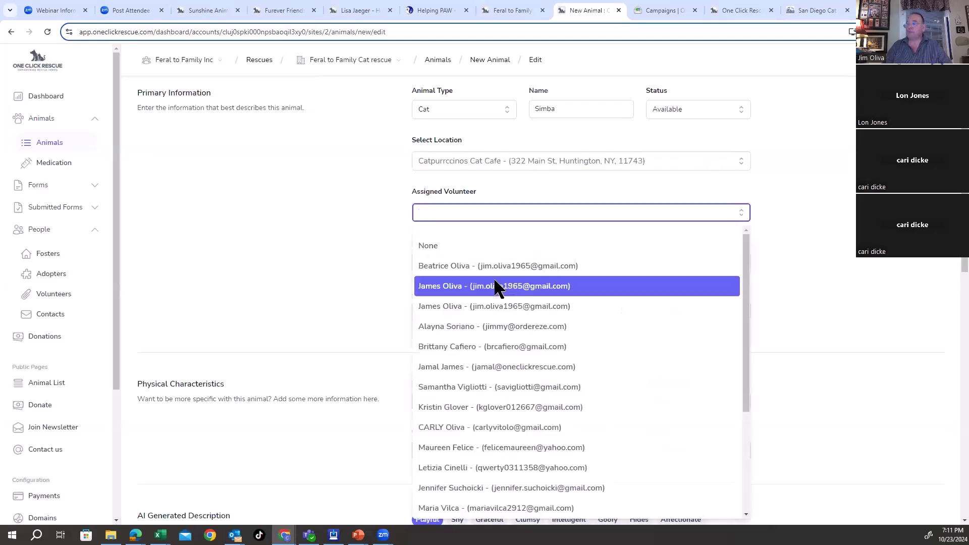
{"action": "scroll", "coordinate": [500, 429], "scroll_direction": "down", "scroll_amount": 2}
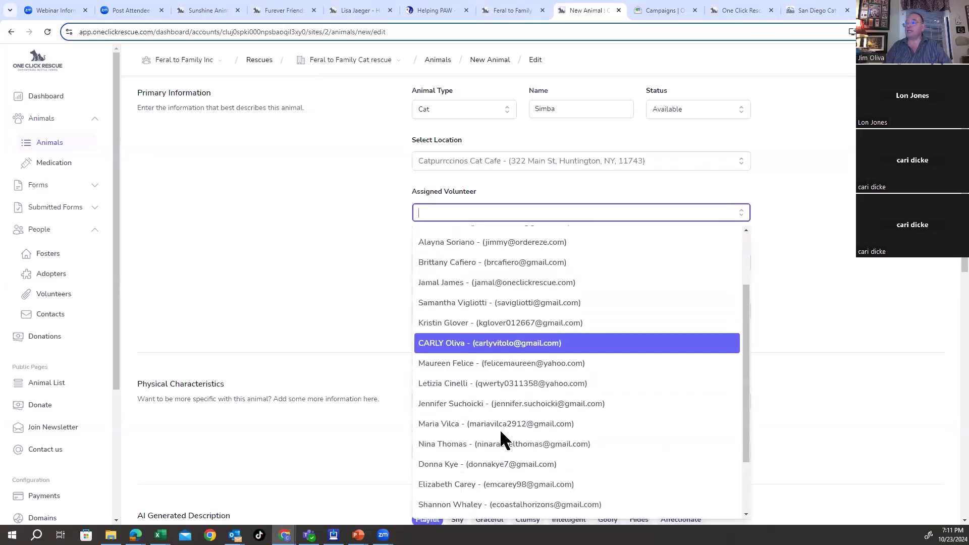
{"action": "left_click", "coordinate": [462, 369]}
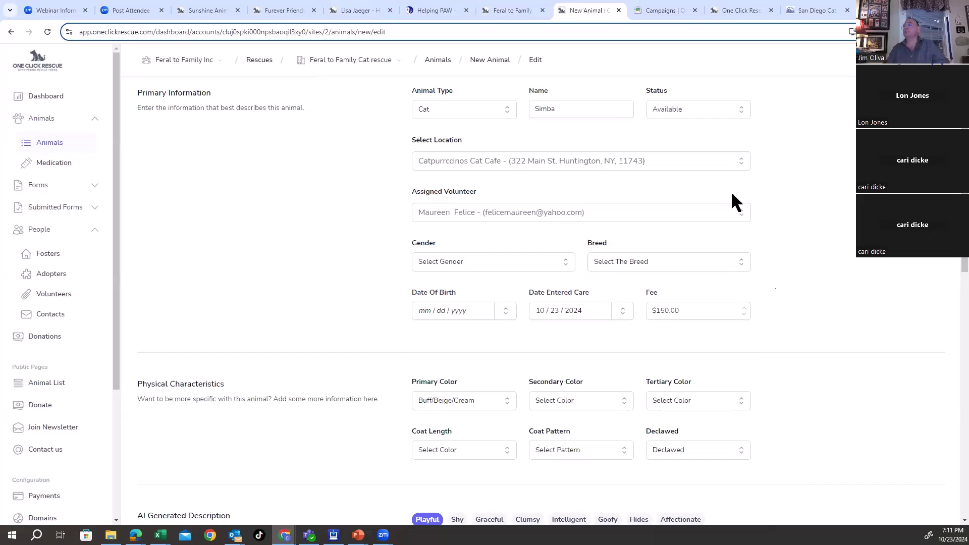
Step: Move Simba to the first foster's home and enter a 3/11/2024 date of birth
{"action": "left_click", "coordinate": [740, 162]}
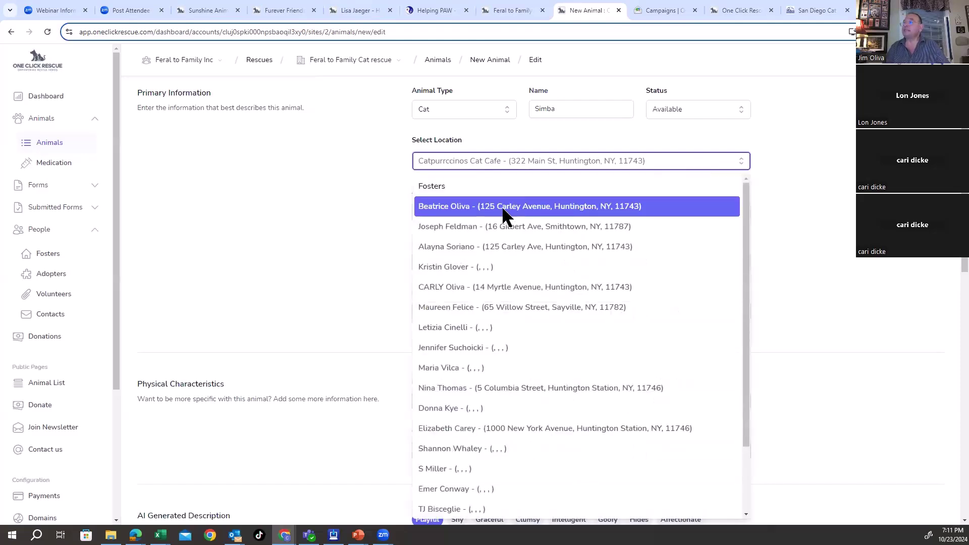
{"action": "left_click", "coordinate": [502, 206]}
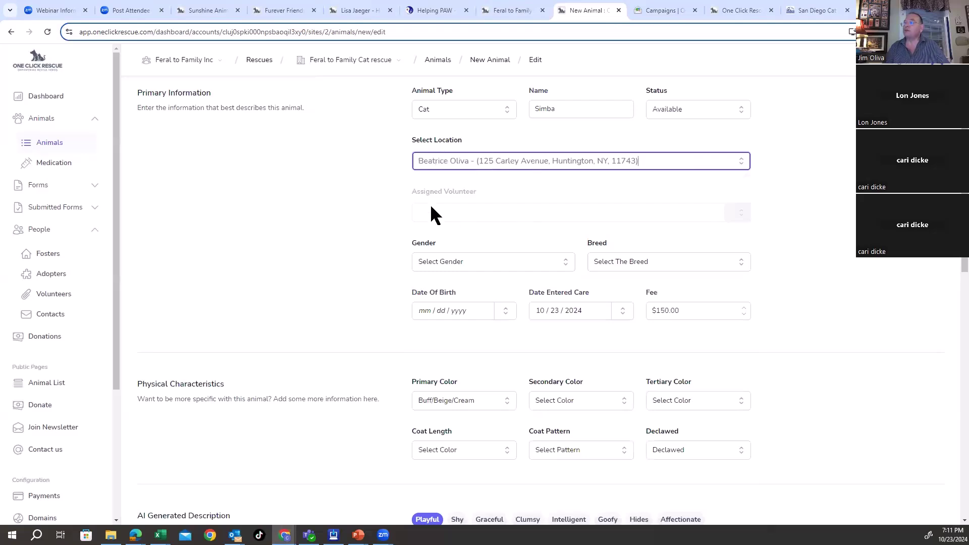
{"action": "scroll", "coordinate": [830, 304], "scroll_direction": "down", "scroll_amount": 2}
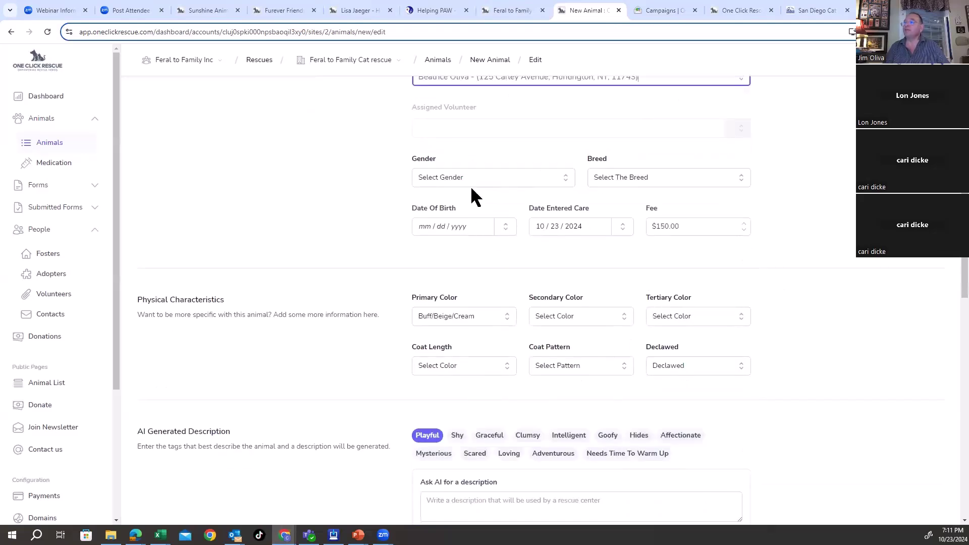
{"action": "type", "text": "3 / 11 / 2024"}
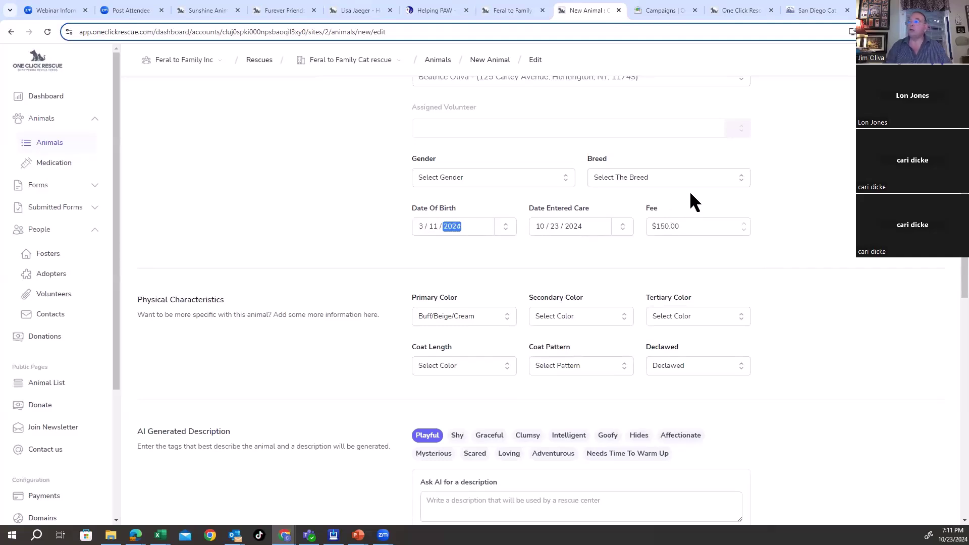
{"action": "key", "text": "Tab"}
{"action": "key", "text": "Tab"}
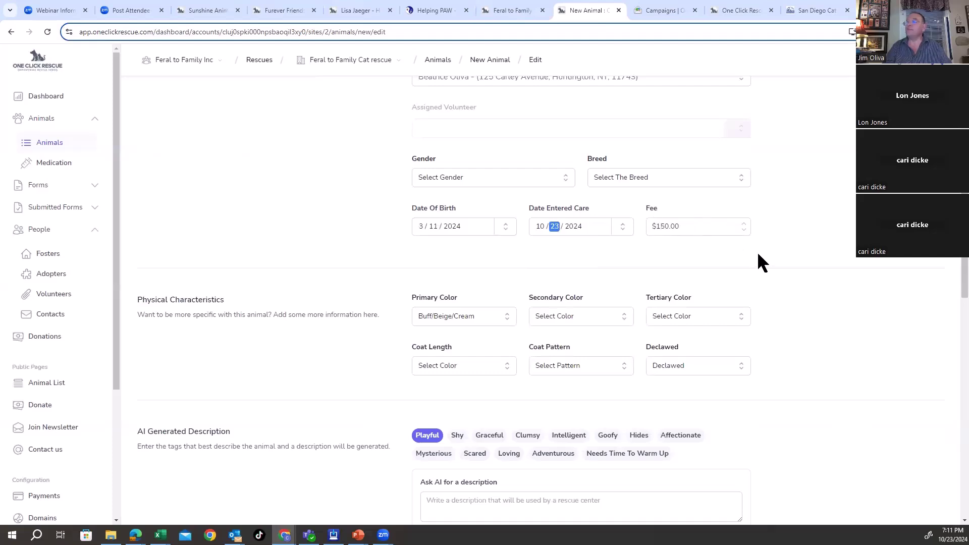
{"action": "scroll", "coordinate": [747, 237], "scroll_direction": "down", "scroll_amount": 4}
{"action": "scroll", "coordinate": [736, 222], "scroll_direction": "up", "scroll_amount": 3}
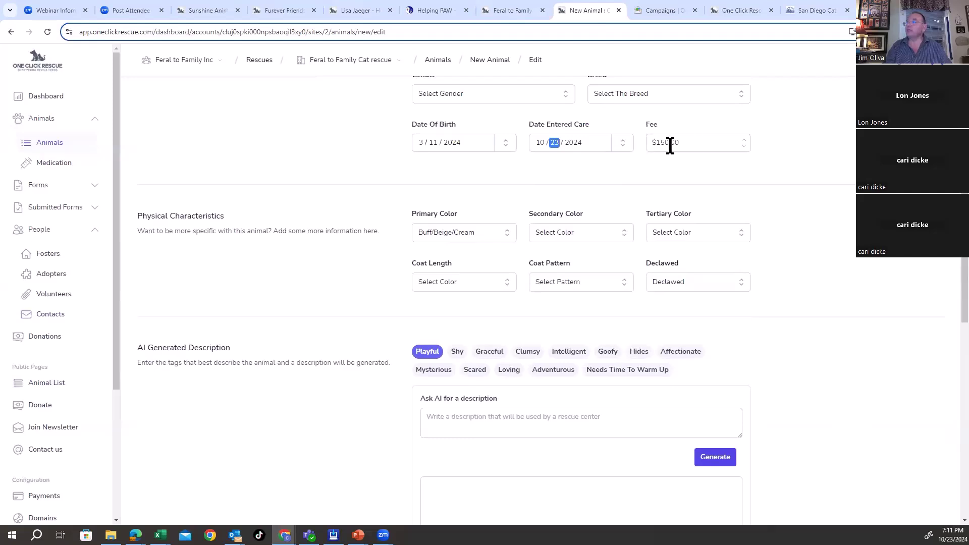
{"action": "scroll", "coordinate": [690, 231], "scroll_direction": "down", "scroll_amount": 2}
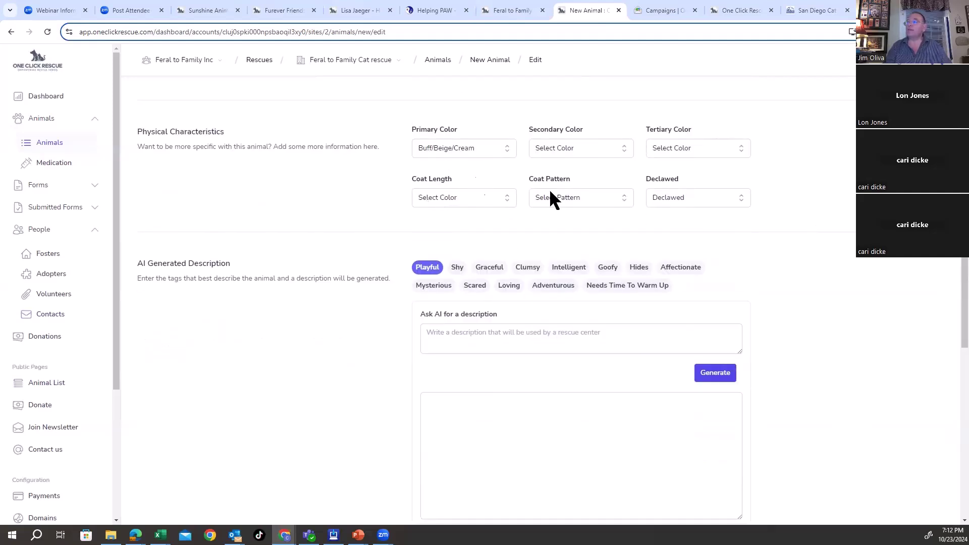
Step: Set Simba's primary colour to Brown and secondary colour to White
{"action": "scroll", "coordinate": [505, 182], "scroll_direction": "up", "scroll_amount": 8}
{"action": "scroll", "coordinate": [528, 183], "scroll_direction": "up", "scroll_amount": 5}
{"action": "scroll", "coordinate": [531, 195], "scroll_direction": "down", "scroll_amount": 11}
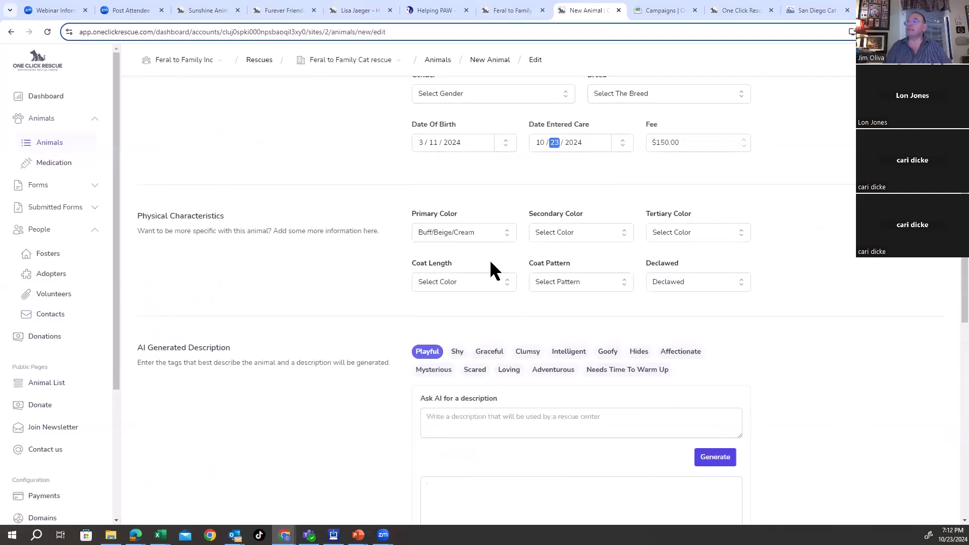
{"action": "left_click", "coordinate": [446, 231]}
{"action": "left_click", "coordinate": [432, 314]}
{"action": "left_click", "coordinate": [569, 230]}
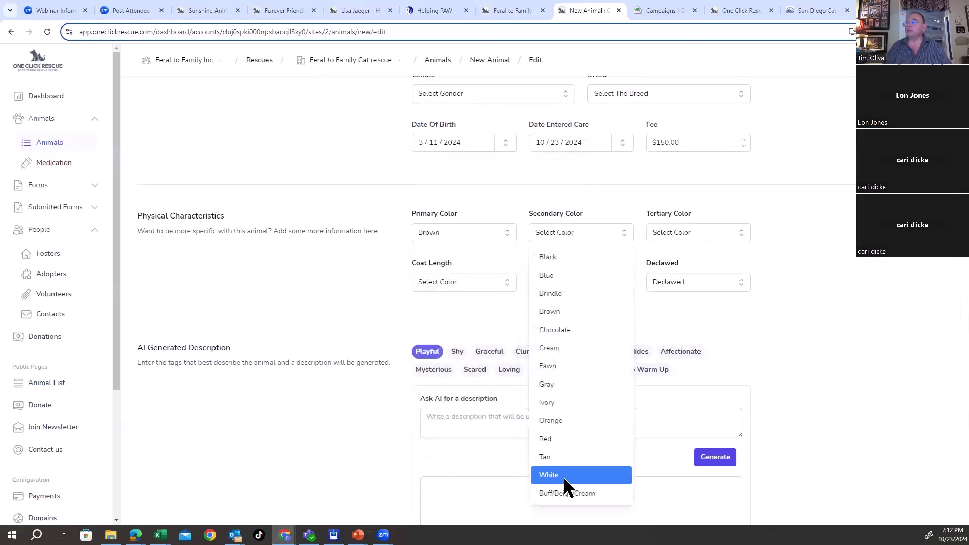
{"action": "left_click", "coordinate": [581, 475]}
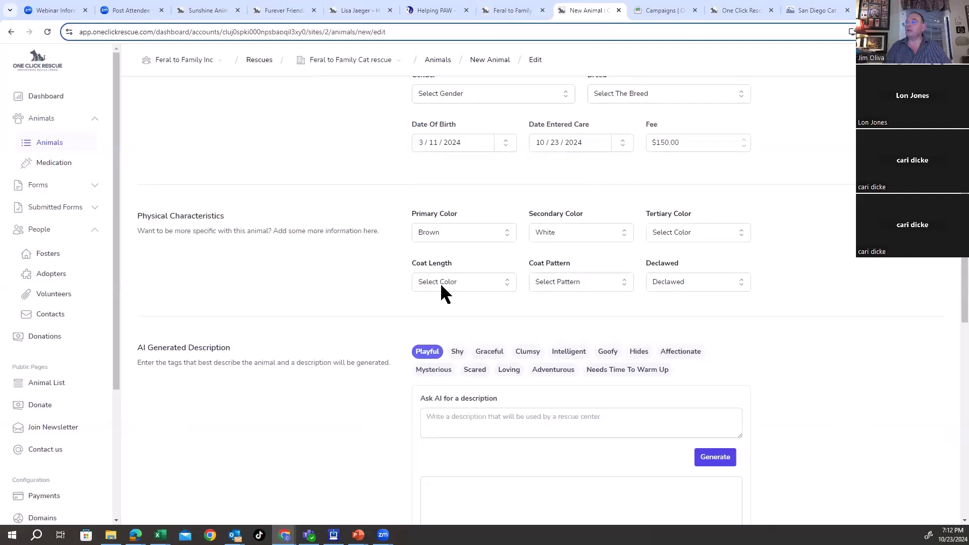
Step: Set the coat pattern to Tabby, coat length to Short, and Declawed to None
{"action": "left_click", "coordinate": [570, 283]}
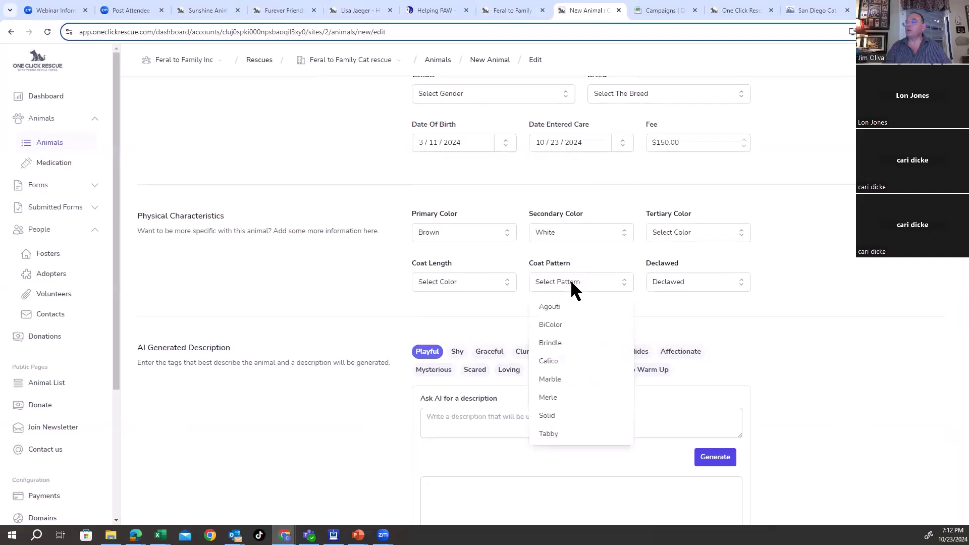
{"action": "left_click", "coordinate": [558, 432]}
{"action": "left_click", "coordinate": [466, 284]}
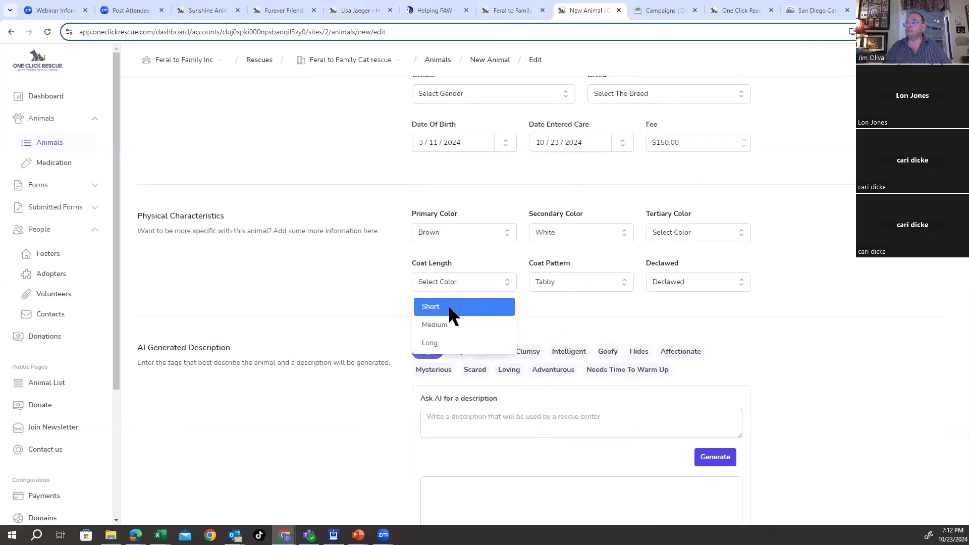
{"action": "left_click", "coordinate": [447, 306]}
{"action": "left_click", "coordinate": [674, 282]}
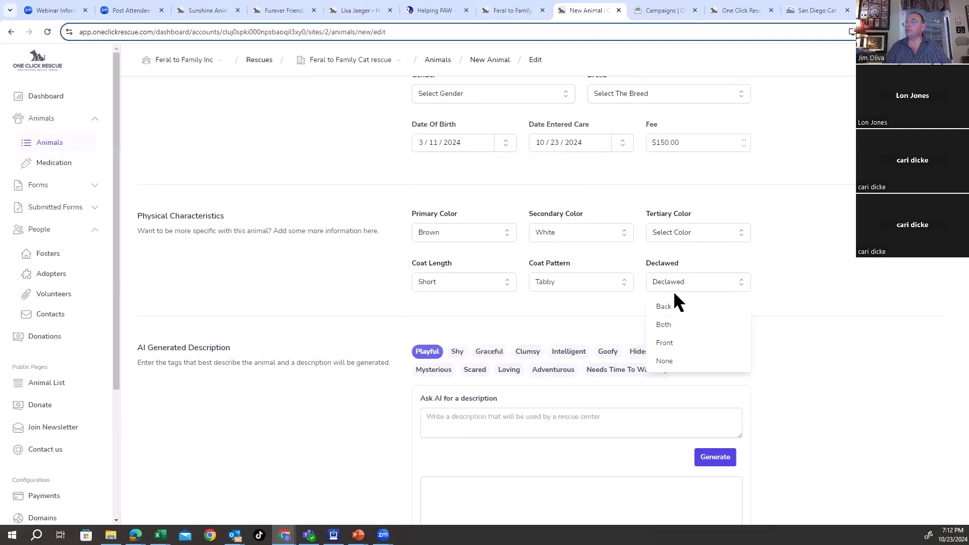
{"action": "left_click", "coordinate": [659, 359]}
Step: Add the Adventurous and Loving description tags to Simba
{"action": "scroll", "coordinate": [790, 337], "scroll_direction": "down", "scroll_amount": 1}
{"action": "scroll", "coordinate": [795, 347], "scroll_direction": "down", "scroll_amount": 4}
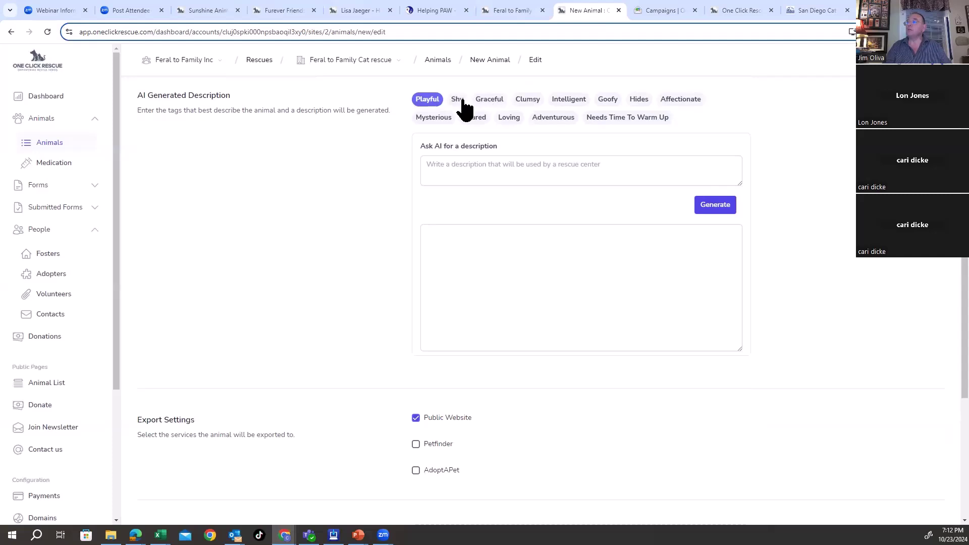
{"action": "left_click", "coordinate": [555, 120]}
{"action": "left_click", "coordinate": [505, 119]}
Step: Generate an AI description with the prompt 'found in a parking lot alone'
{"action": "left_click", "coordinate": [492, 169]}
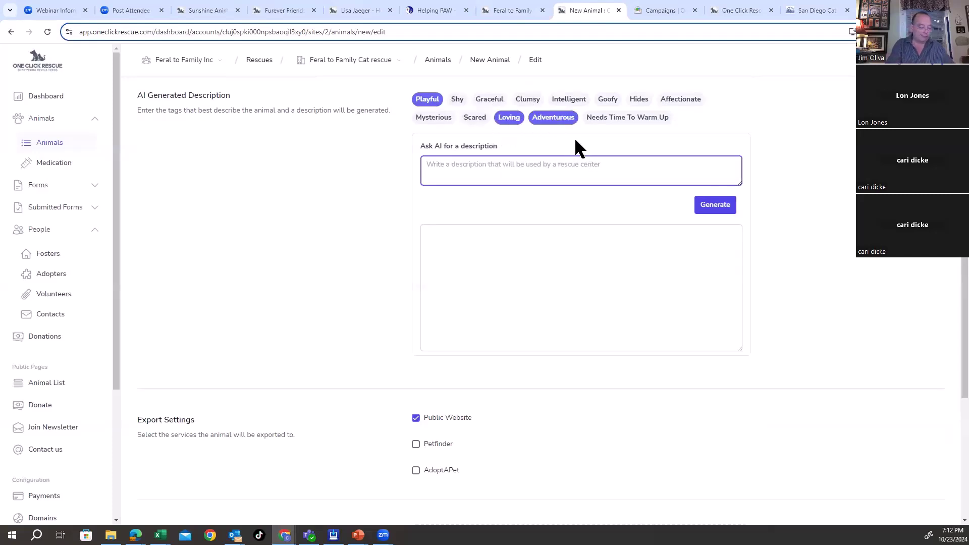
{"action": "type", "text": "foun"}
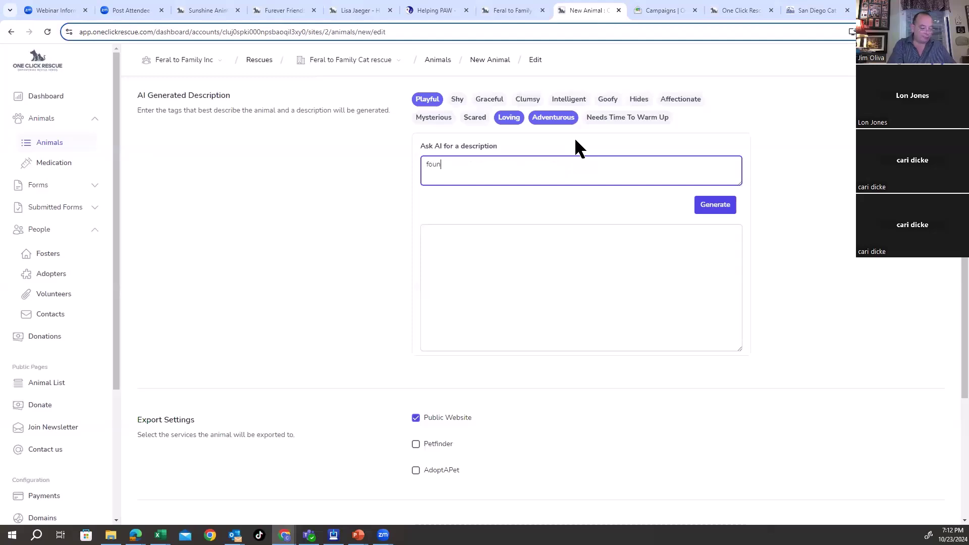
{"action": "type", "text": "d in a parking lot alone"}
{"action": "left_click", "coordinate": [717, 208]}
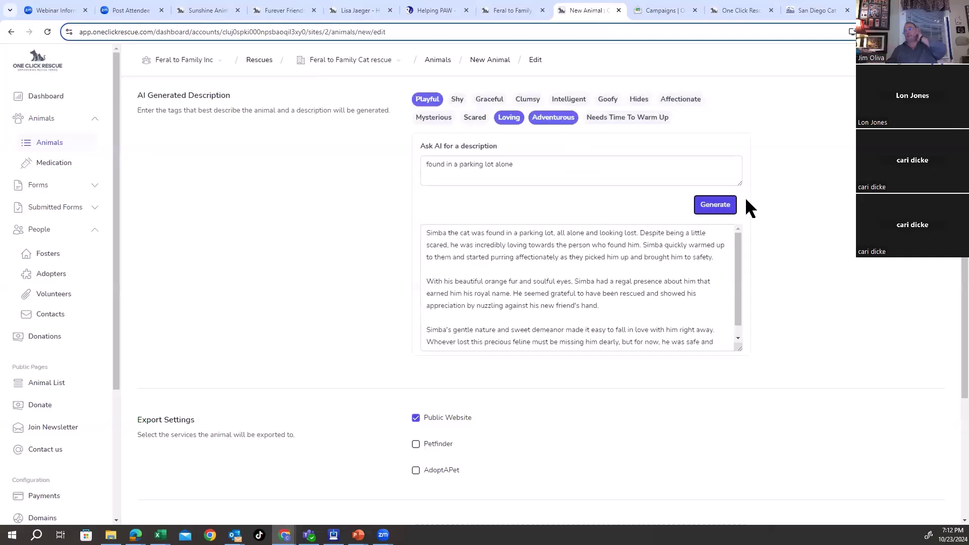
{"action": "scroll", "coordinate": [646, 250], "scroll_direction": "down", "scroll_amount": 1}
{"action": "scroll", "coordinate": [646, 250], "scroll_direction": "up", "scroll_amount": 1}
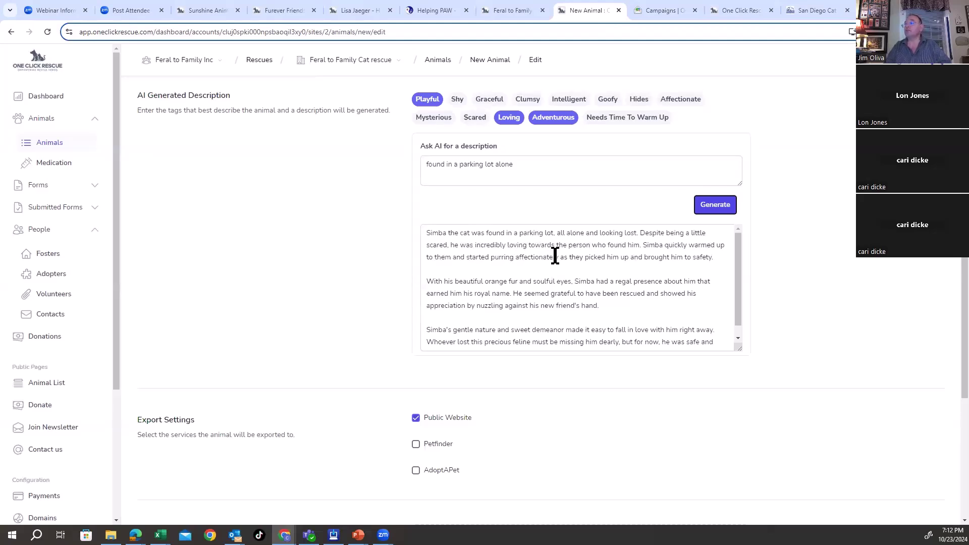
{"action": "scroll", "coordinate": [619, 294], "scroll_direction": "down", "scroll_amount": 1}
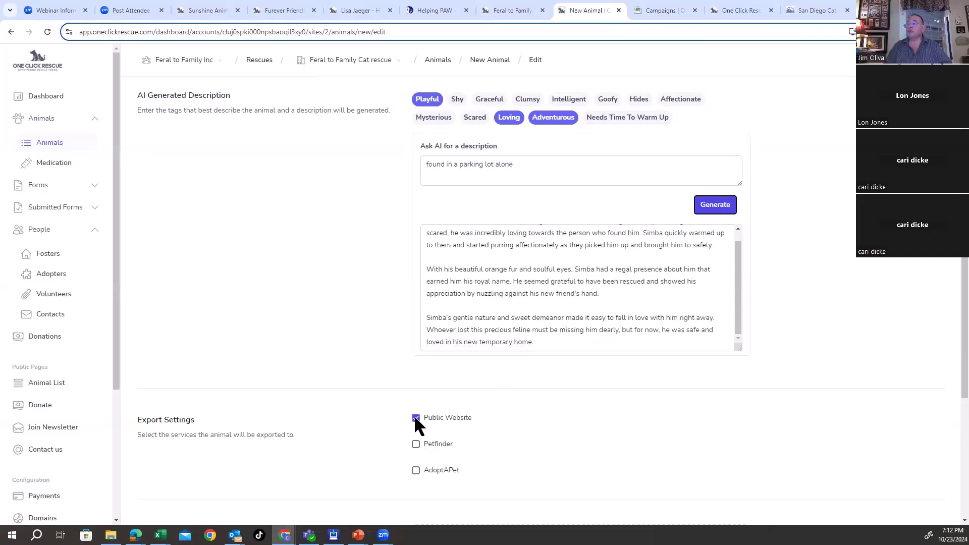
Step: Enable AdoptAPet export, fill in the saved microchip number, and choose vendor AniCare Systems
{"action": "scroll", "coordinate": [518, 418], "scroll_direction": "down", "scroll_amount": 3}
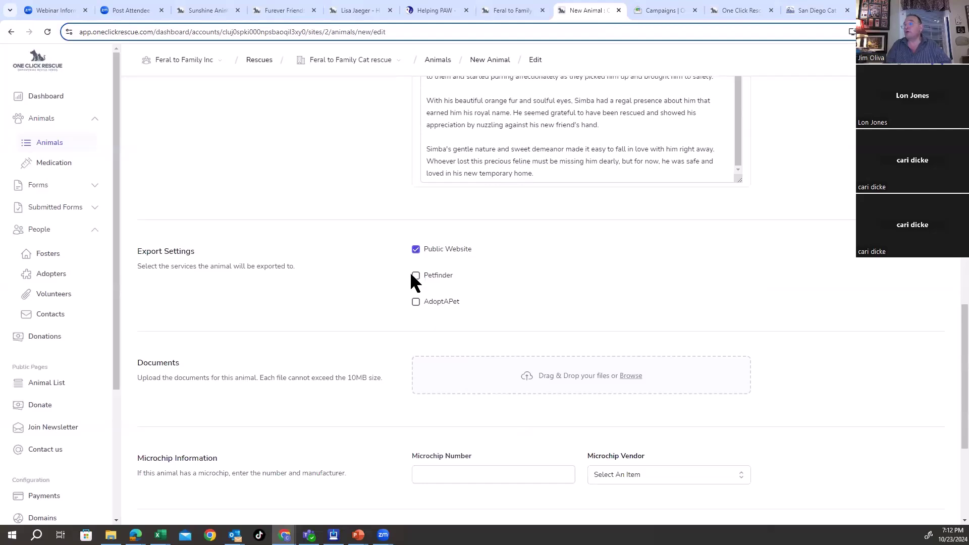
{"action": "left_click", "coordinate": [416, 302]}
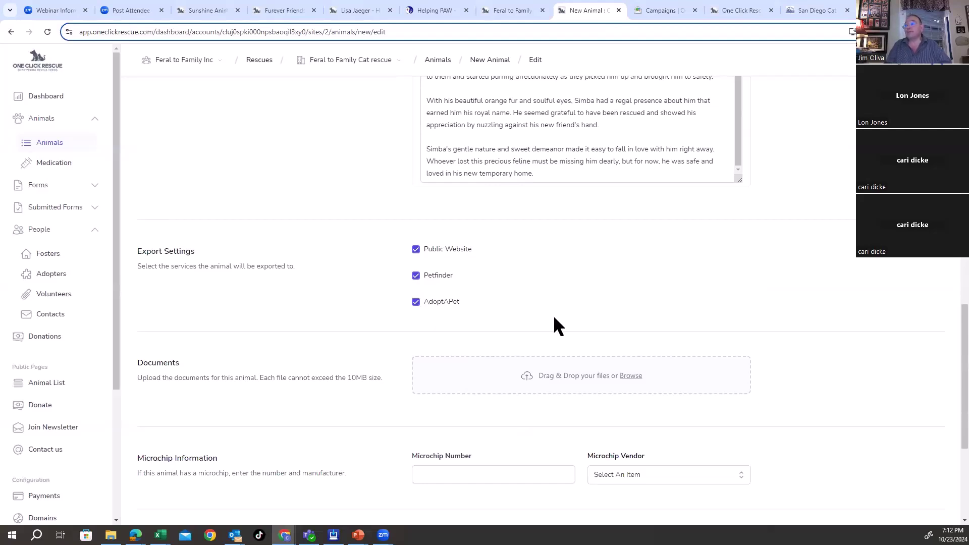
{"action": "scroll", "coordinate": [606, 347], "scroll_direction": "down", "scroll_amount": 3}
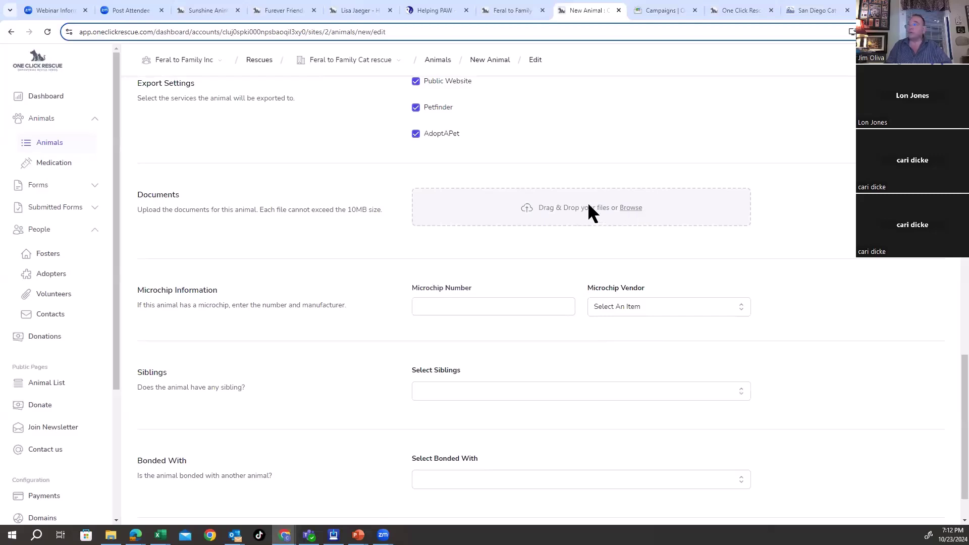
{"action": "left_click", "coordinate": [463, 300]}
{"action": "left_click", "coordinate": [489, 335]}
{"action": "left_click", "coordinate": [632, 305]}
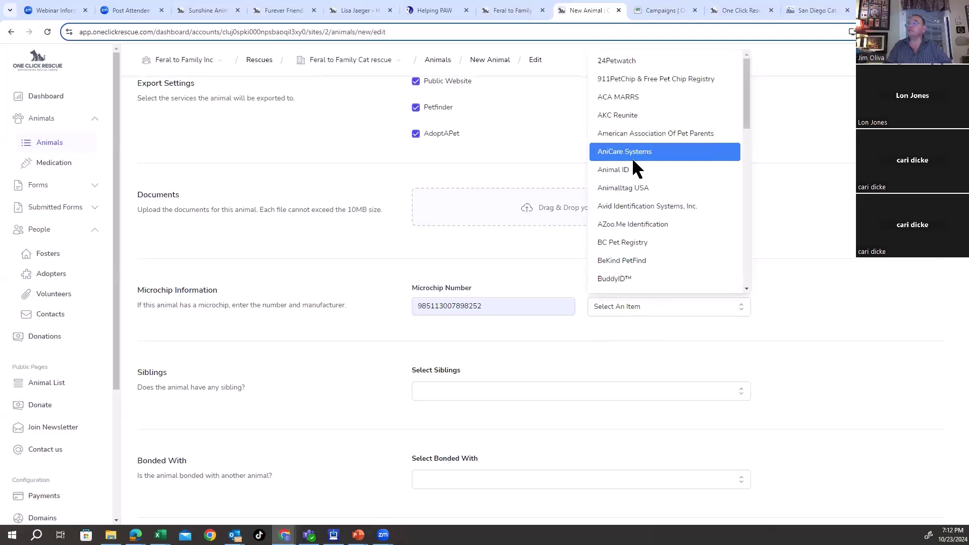
{"action": "left_click", "coordinate": [632, 156]}
Step: Leave siblings empty and mark Simba as bonded with [1225] Binx
{"action": "scroll", "coordinate": [519, 374], "scroll_direction": "down", "scroll_amount": 1}
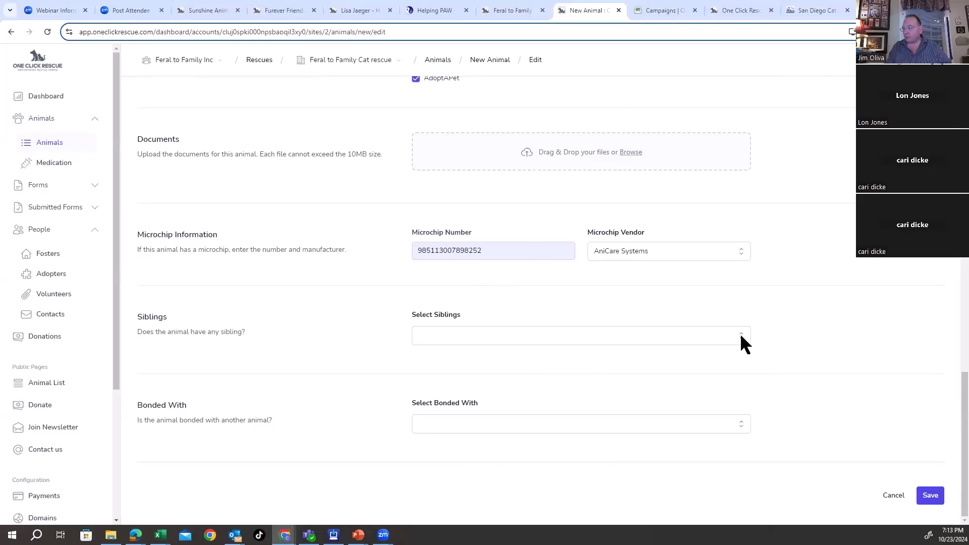
{"action": "left_click", "coordinate": [644, 339]}
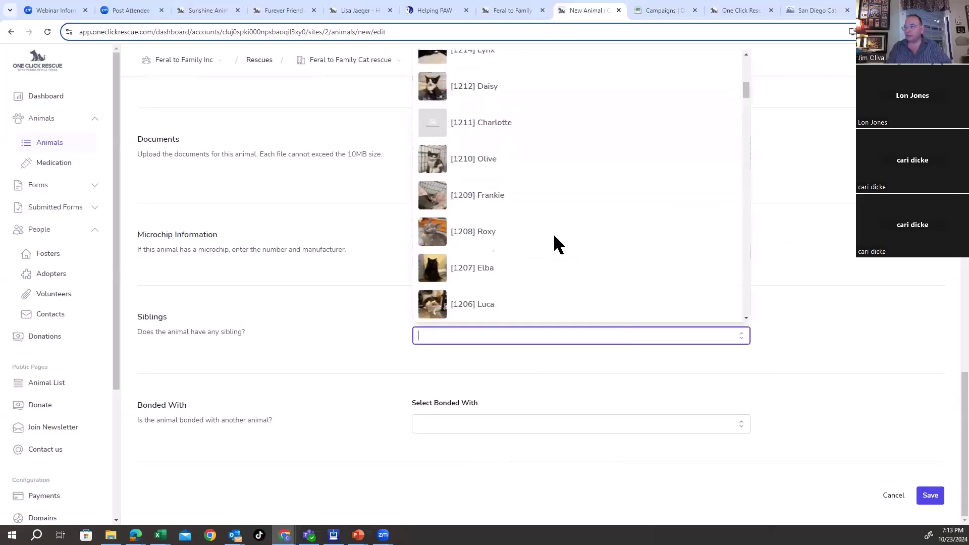
{"action": "left_click", "coordinate": [842, 212]}
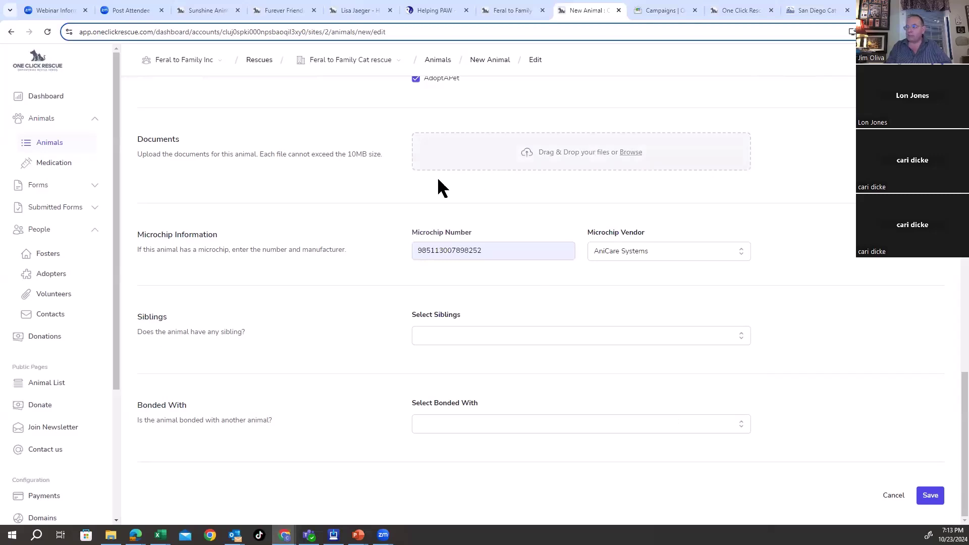
{"action": "left_click", "coordinate": [742, 422]}
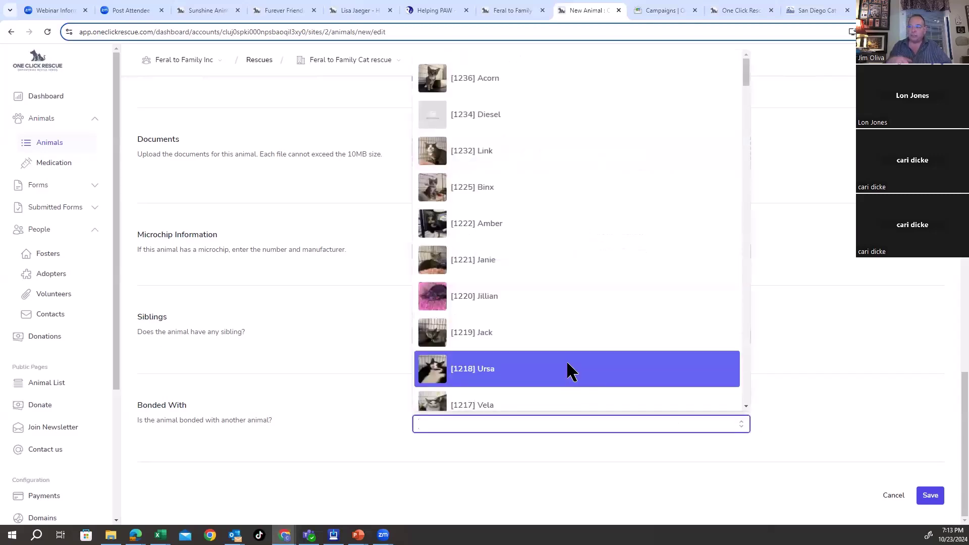
{"action": "left_click", "coordinate": [498, 197]}
{"action": "scroll", "coordinate": [838, 398], "scroll_direction": "down", "scroll_amount": 1}
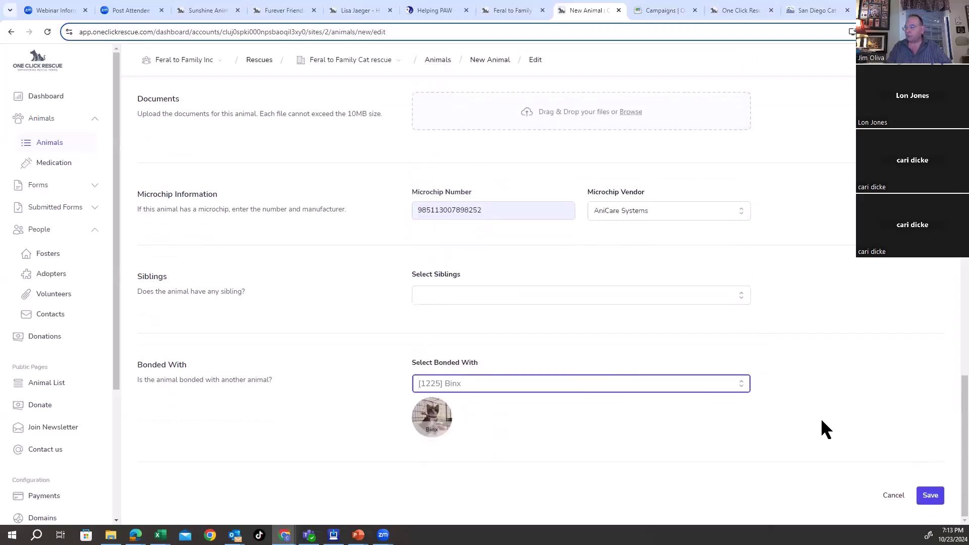
Step: Set Simba's gender to Male
{"action": "left_click", "coordinate": [934, 496]}
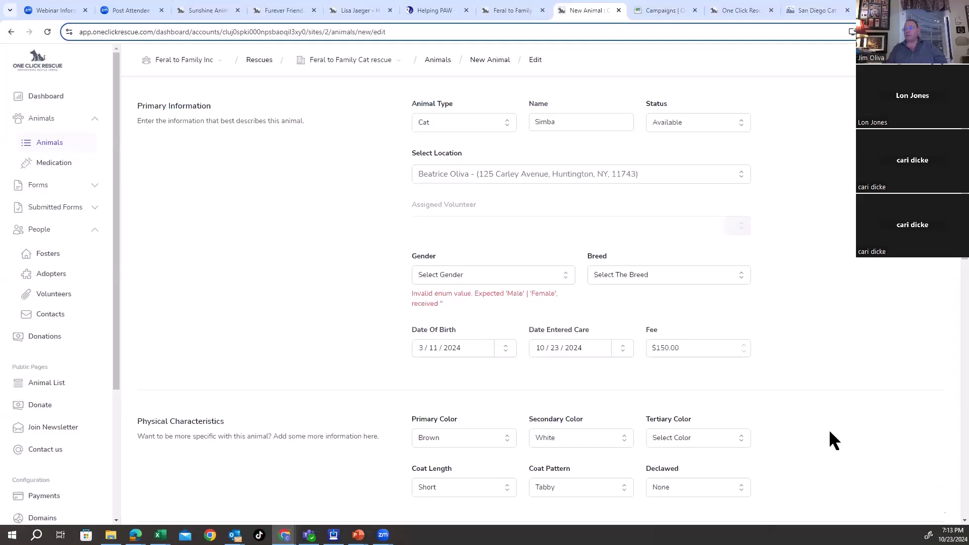
{"action": "left_click", "coordinate": [447, 274]}
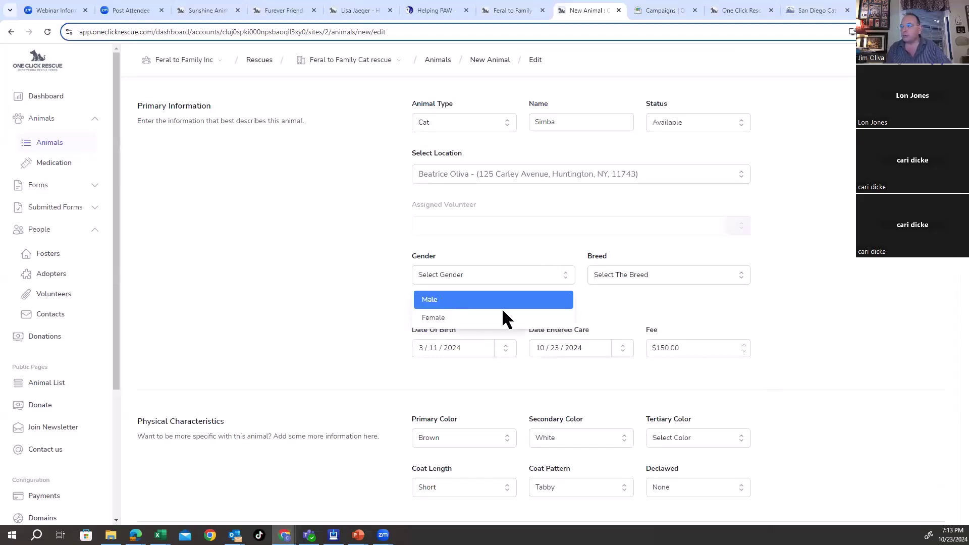
{"action": "left_click", "coordinate": [502, 303]}
{"action": "left_click_drag", "start_coordinate": [808, 420], "coordinate": [852, 389]}
{"action": "left_click", "coordinate": [837, 375]}
Step: Choose Domestic Short Hair as the breed and save the record
{"action": "left_click", "coordinate": [656, 272]}
{"action": "scroll", "coordinate": [649, 424], "scroll_direction": "down", "scroll_amount": 3}
{"action": "scroll", "coordinate": [648, 422], "scroll_direction": "down", "scroll_amount": 2}
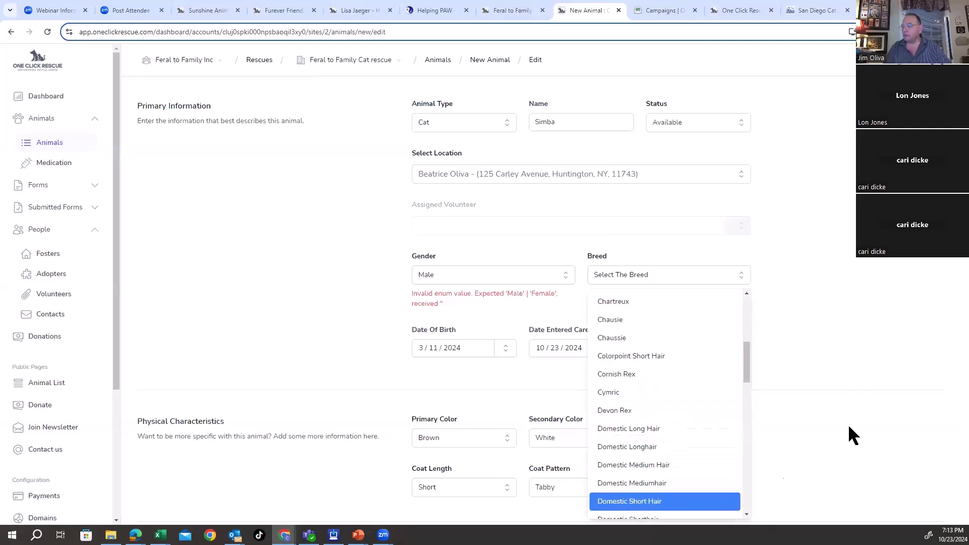
{"action": "key", "text": "Return"}
{"action": "scroll", "coordinate": [858, 425], "scroll_direction": "down", "scroll_amount": 15}
{"action": "left_click", "coordinate": [929, 501]}
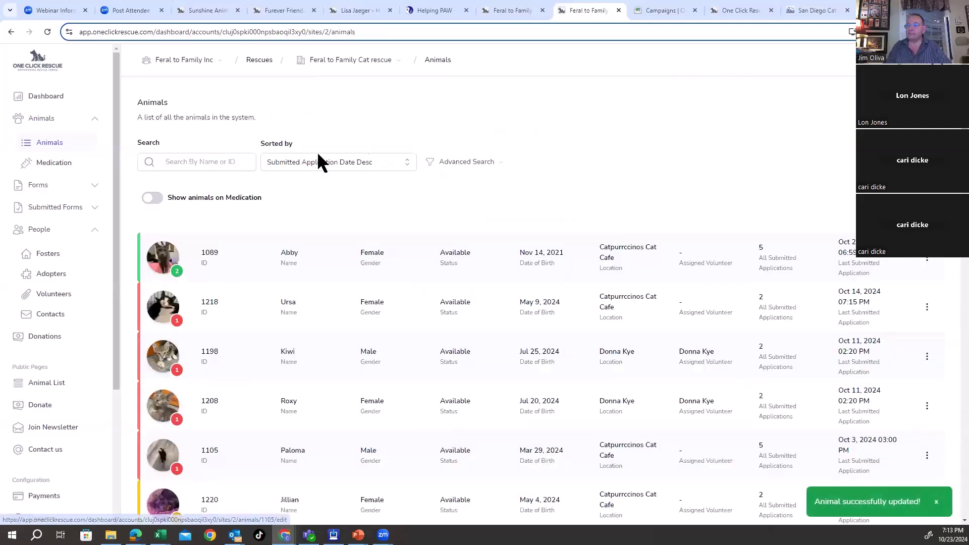
Step: Browse the public Animal List grid and open Simba's adoption profile page
{"action": "left_click", "coordinate": [58, 385]}
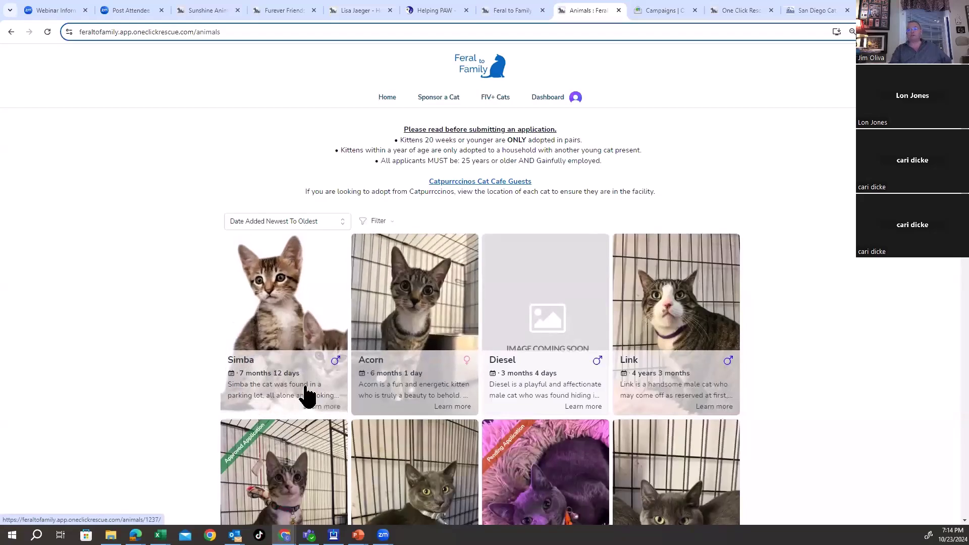
{"action": "scroll", "coordinate": [419, 400], "scroll_direction": "down", "scroll_amount": 10}
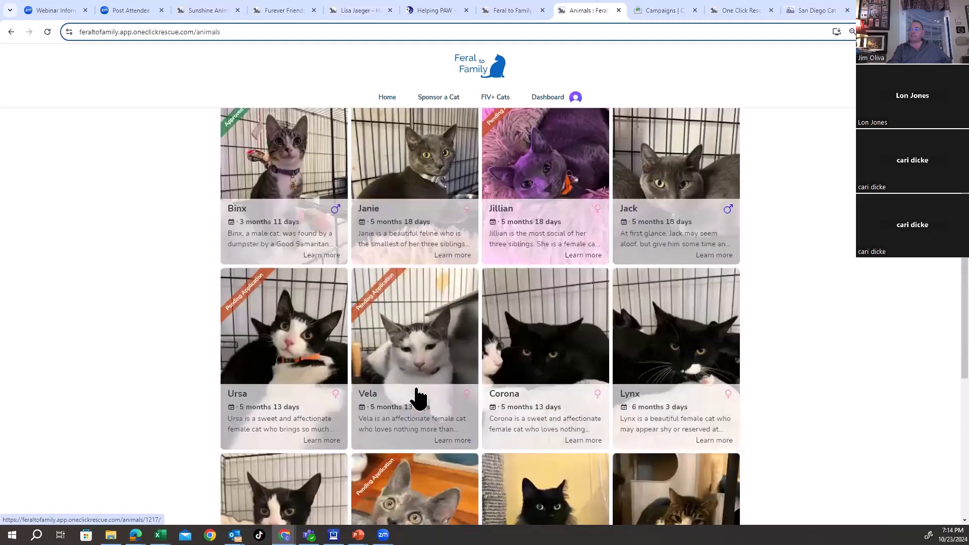
{"action": "scroll", "coordinate": [418, 399], "scroll_direction": "up", "scroll_amount": 9}
{"action": "scroll", "coordinate": [418, 399], "scroll_direction": "down", "scroll_amount": 8}
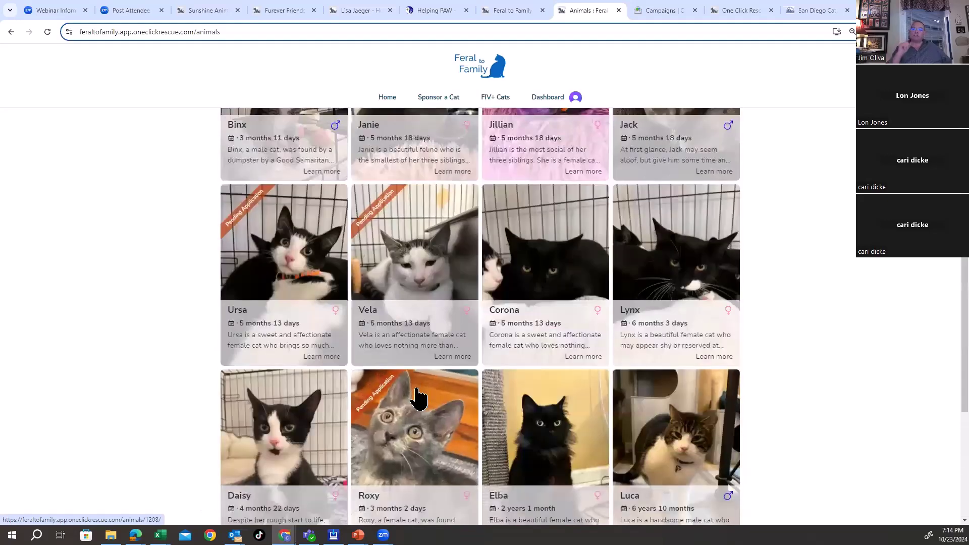
{"action": "scroll", "coordinate": [418, 399], "scroll_direction": "up", "scroll_amount": 9}
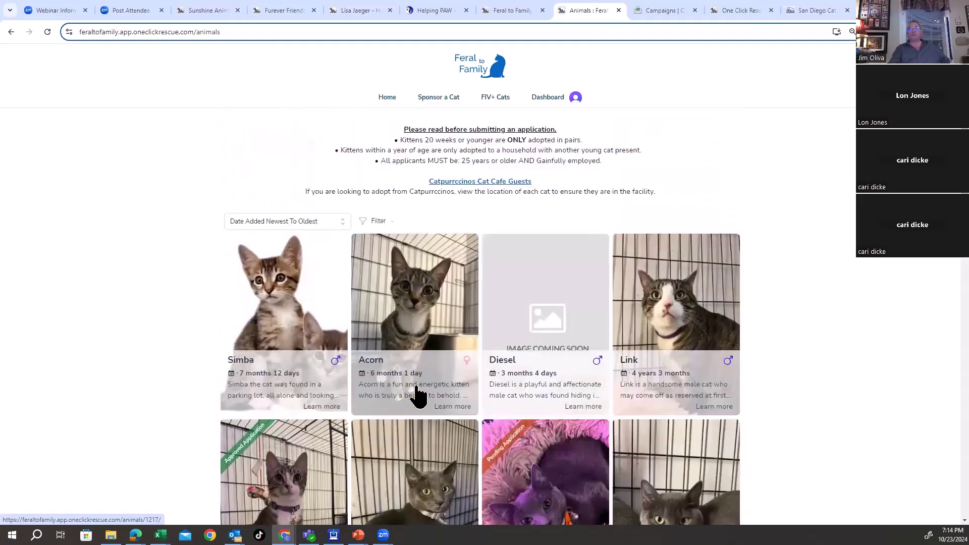
{"action": "left_click", "coordinate": [242, 364]}
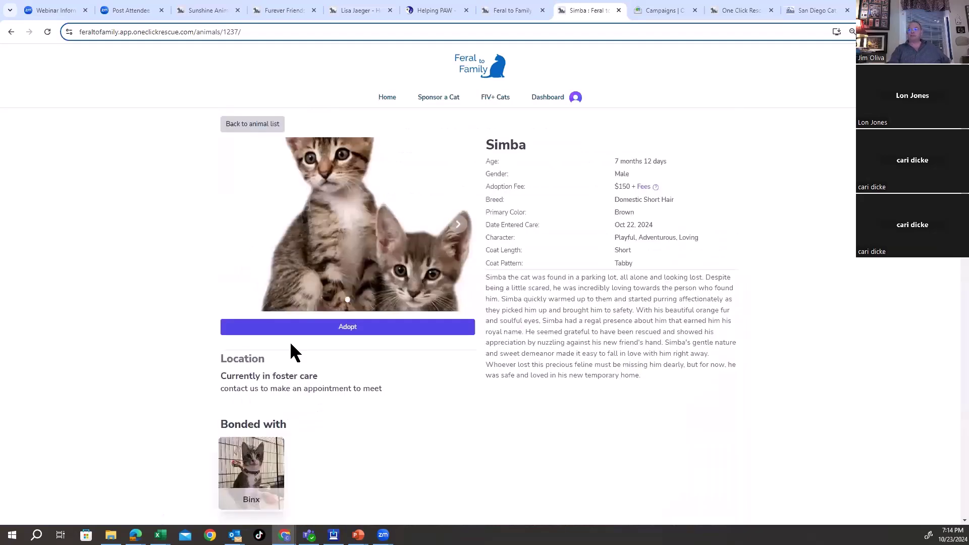
Step: Start Simba's application, autofill the applicant's contact details, and enter birth date 3/11/2022
{"action": "left_click", "coordinate": [352, 327]}
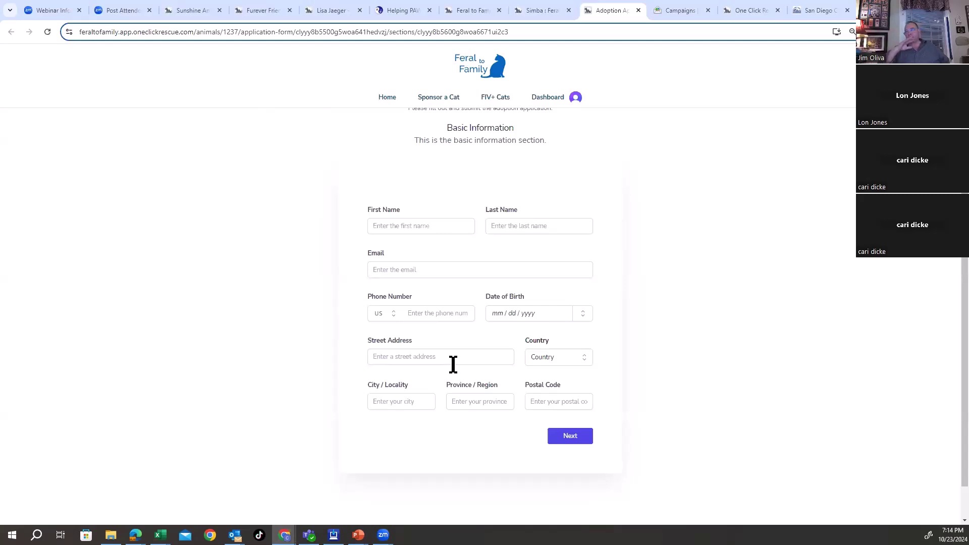
{"action": "left_click", "coordinate": [415, 227]}
{"action": "left_click", "coordinate": [442, 255]}
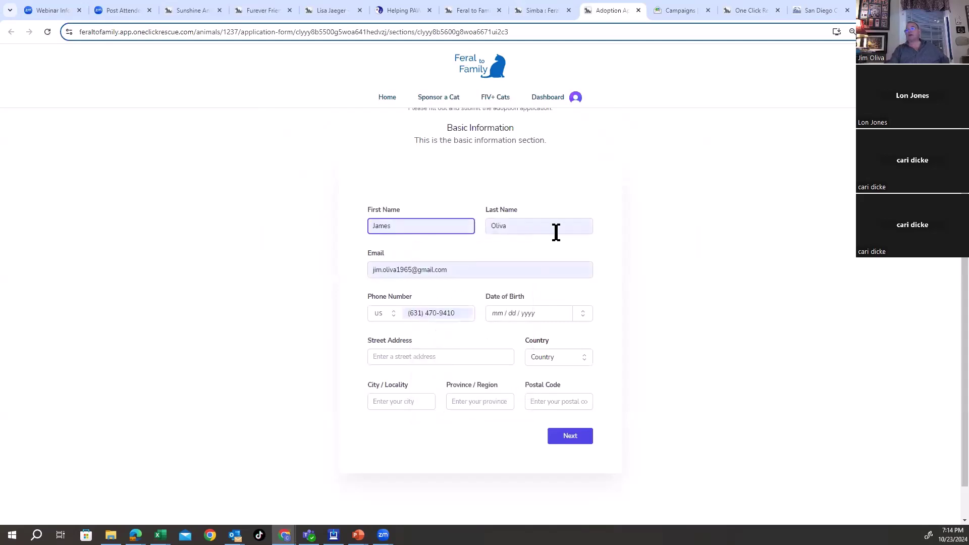
{"action": "left_click", "coordinate": [501, 313]}
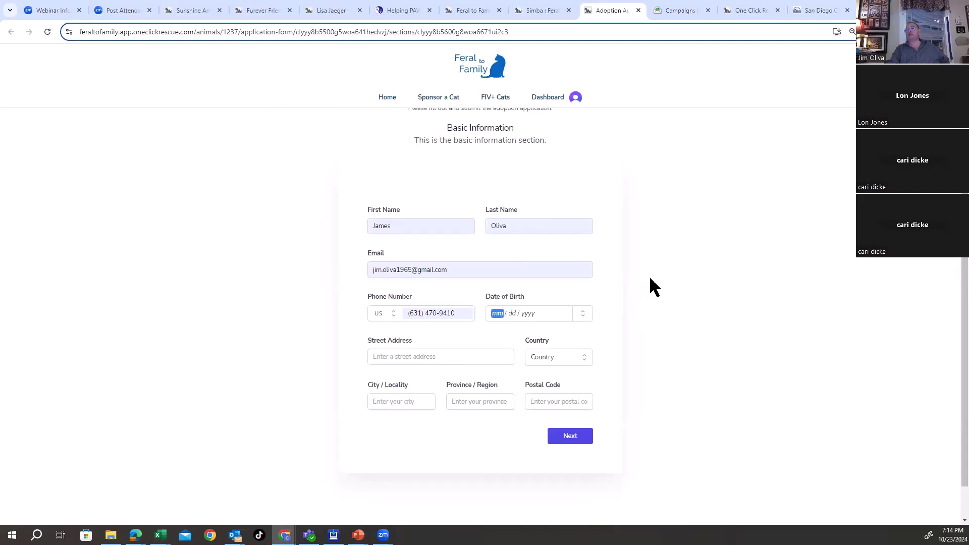
{"action": "type", "text": "311"}
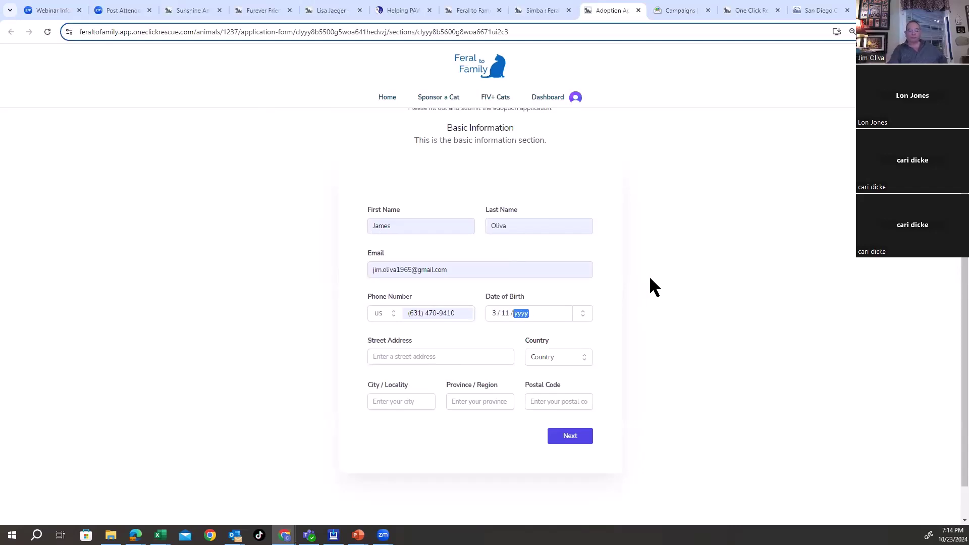
{"action": "type", "text": "2022"}
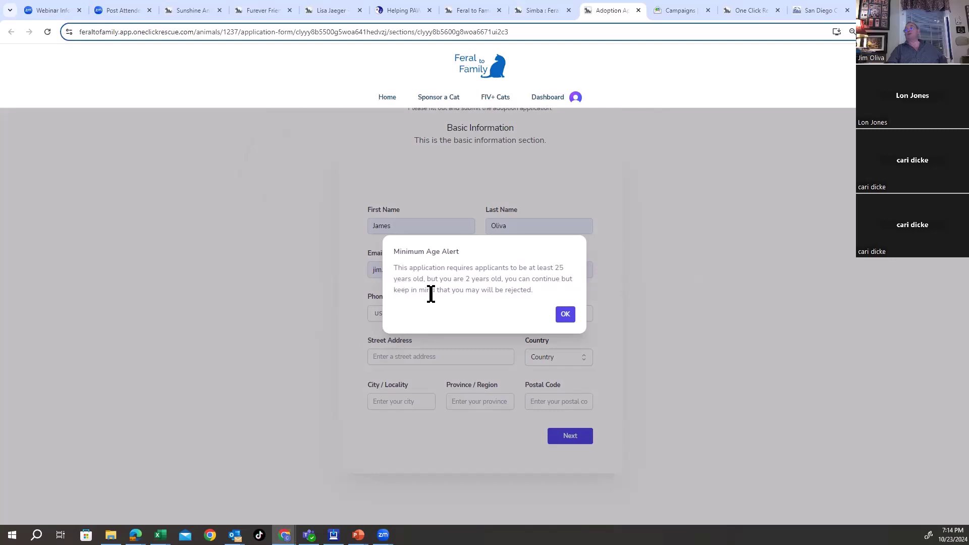
{"action": "left_click", "coordinate": [566, 314]}
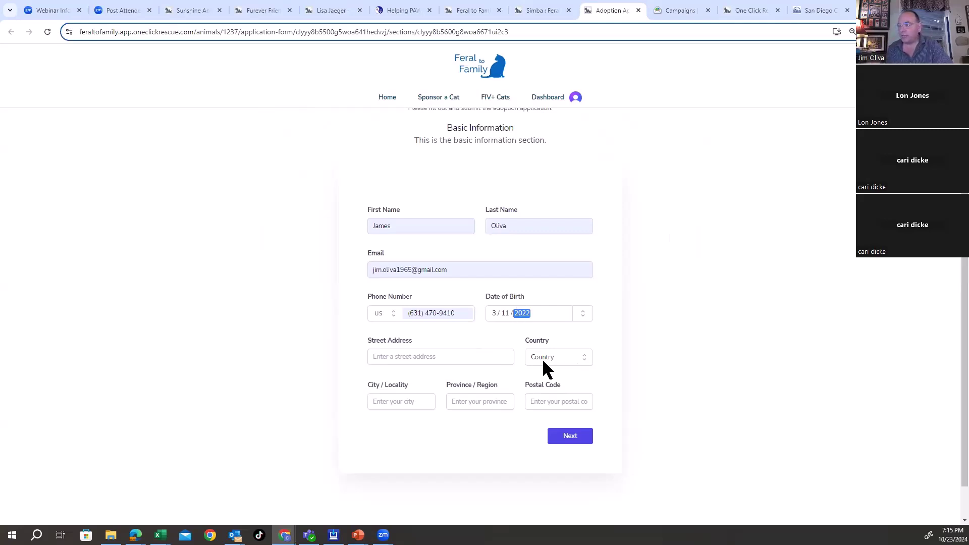
Step: Fill the applicant's street address, city, state, postal code and country from an address suggestion
{"action": "left_click", "coordinate": [423, 357]}
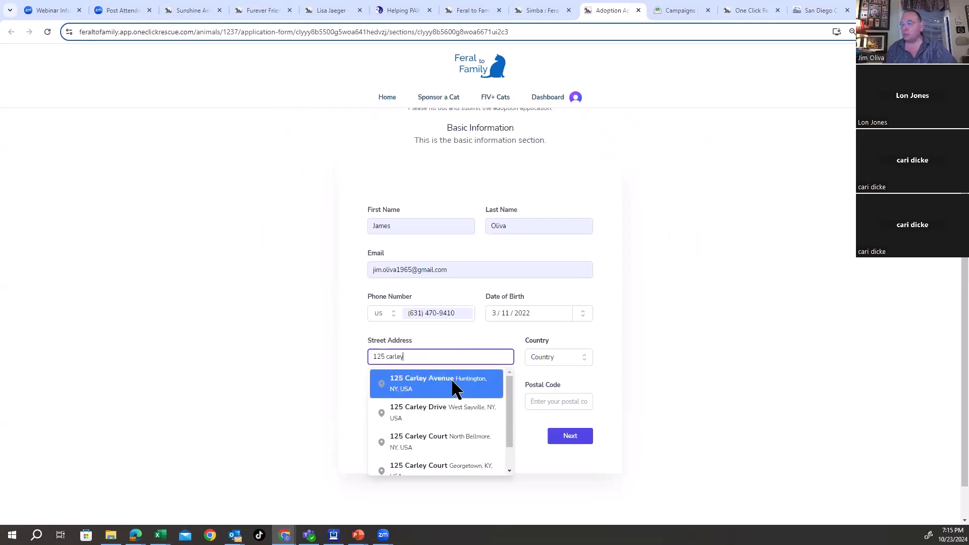
{"action": "left_click", "coordinate": [453, 388]}
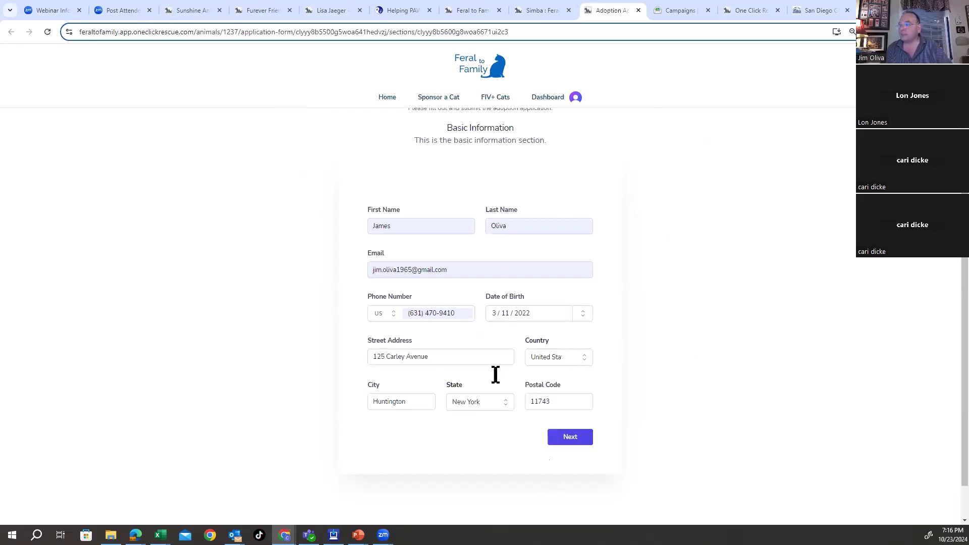
Step: Answer the employment section as currently employed, with employment details filled in
{"action": "left_click", "coordinate": [585, 438]}
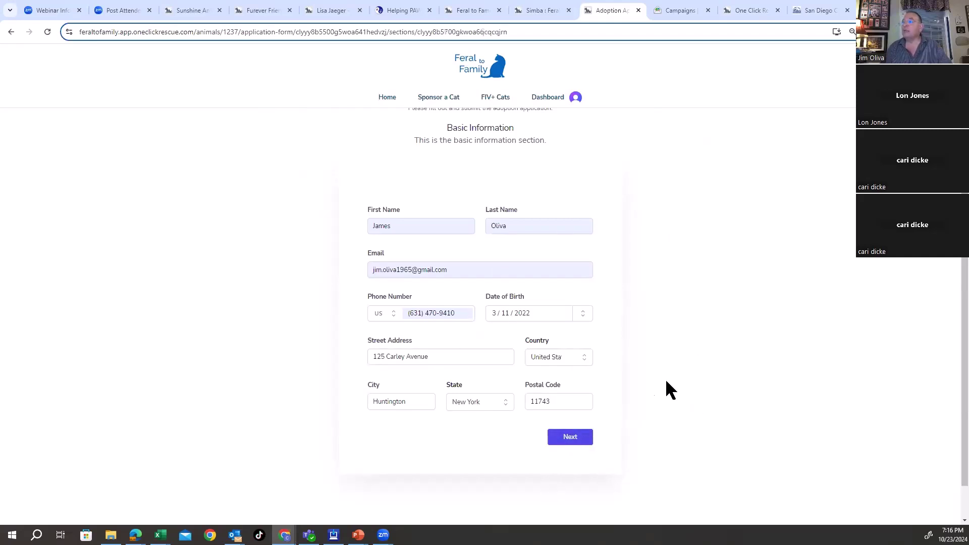
{"action": "scroll", "coordinate": [483, 267], "scroll_direction": "down", "scroll_amount": 2}
{"action": "scroll", "coordinate": [538, 256], "scroll_direction": "up", "scroll_amount": 2}
{"action": "scroll", "coordinate": [492, 322], "scroll_direction": "down", "scroll_amount": 2}
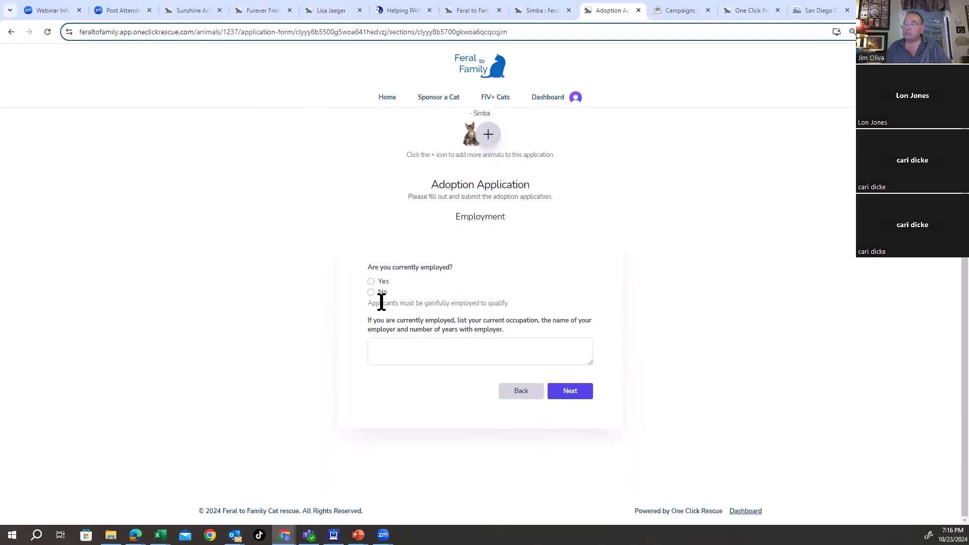
{"action": "left_click", "coordinate": [372, 281]}
{"action": "left_click", "coordinate": [428, 354]}
{"action": "type", "text": "fytjufyhjk"}
Step: Answer About Yourself: current pets, childhood-only pets, spay/neuter question, and vet contact
{"action": "left_click", "coordinate": [574, 396]}
{"action": "left_click", "coordinate": [432, 374]}
{"action": "type", "text": "yhfjyhfjm"}
{"action": "left_click", "coordinate": [424, 424]}
{"action": "type", "text": "fyujyfju"}
{"action": "scroll", "coordinate": [581, 411], "scroll_direction": "down", "scroll_amount": 3}
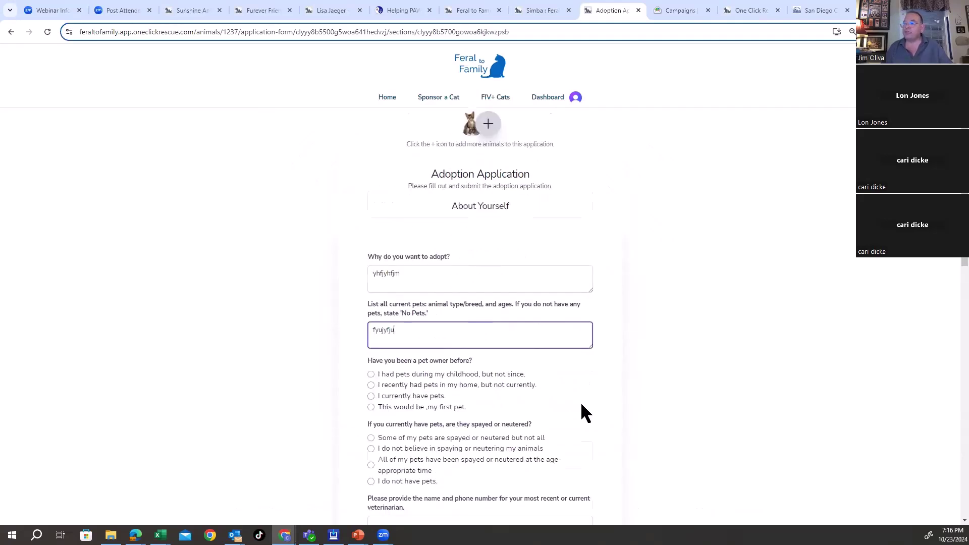
{"action": "left_click", "coordinate": [371, 299]}
{"action": "left_click", "coordinate": [371, 374]}
{"action": "left_click", "coordinate": [419, 450]}
{"action": "type", "text": "juyfuj"}
Step: Fill hours alone and emergency vet answers; answer Yes to the $40/month and $250 questions
{"action": "scroll", "coordinate": [489, 405], "scroll_direction": "down", "scroll_amount": 3}
{"action": "left_click", "coordinate": [428, 337]}
{"action": "type", "text": "fuyj"}
{"action": "left_click", "coordinate": [416, 384]}
{"action": "type", "text": "fytujkm"}
{"action": "left_click", "coordinate": [371, 418]}
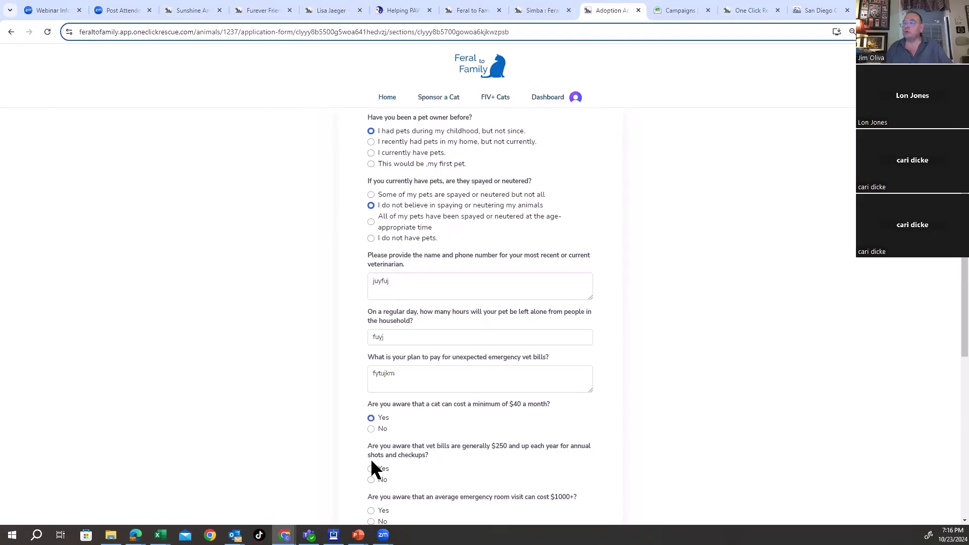
{"action": "left_click", "coordinate": [371, 469]}
Step: Answer Yes to ER cost and declawing, add an incident plan, choose Strictly Outdoor, vaccinations Yes
{"action": "scroll", "coordinate": [499, 462], "scroll_direction": "down", "scroll_amount": 3}
{"action": "left_click", "coordinate": [371, 343]}
{"action": "left_click", "coordinate": [371, 385]}
{"action": "left_click", "coordinate": [455, 445]}
{"action": "type", "text": "ftufyut"}
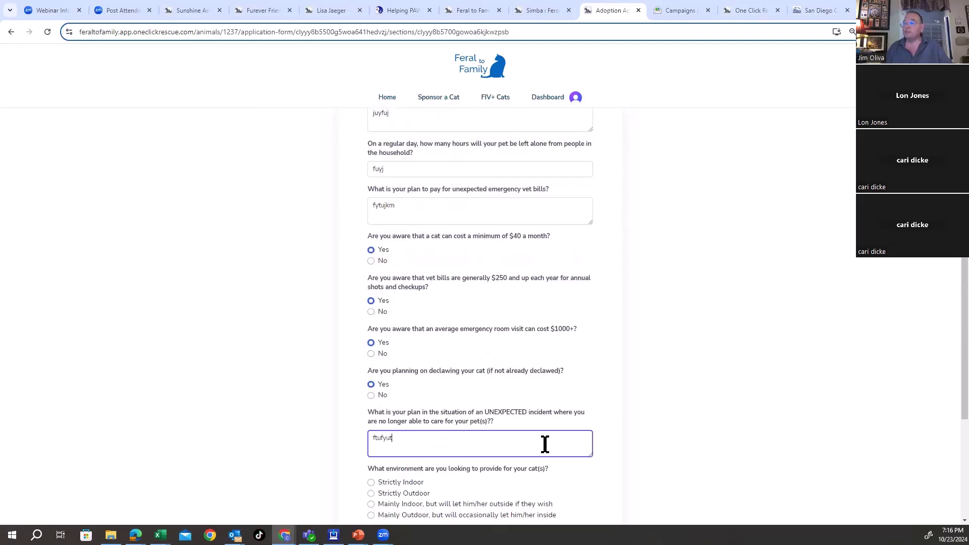
{"action": "scroll", "coordinate": [434, 327], "scroll_direction": "down", "scroll_amount": 3}
{"action": "left_click", "coordinate": [371, 326]}
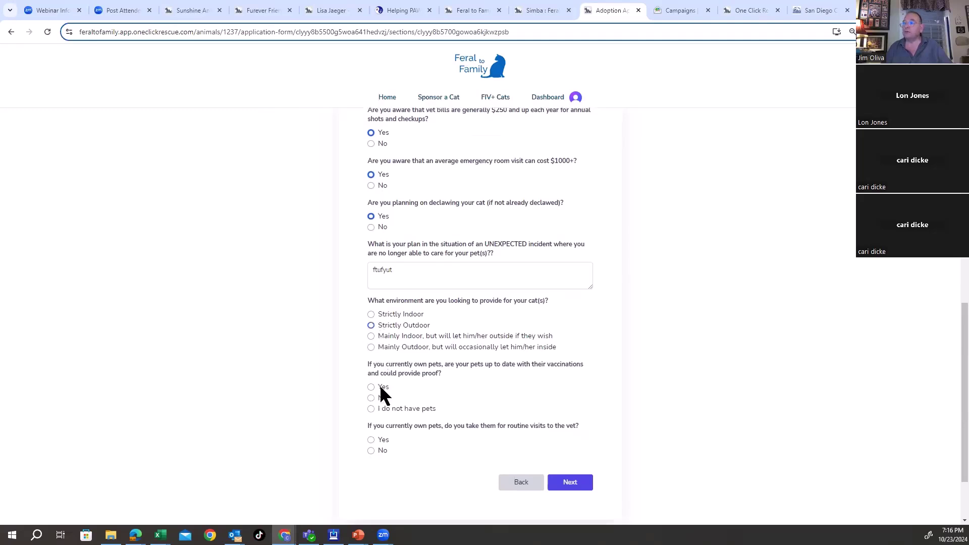
{"action": "left_click", "coordinate": [371, 387]}
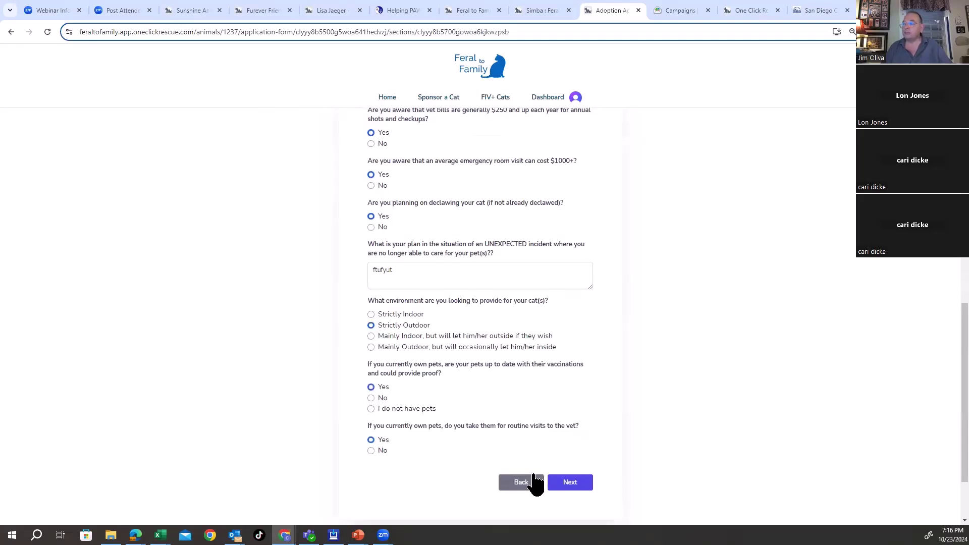
Step: Complete About Your Home: Own, landlord and household answers, Yes to allergies, daytime presence, smoke-free
{"action": "left_click", "coordinate": [569, 484]}
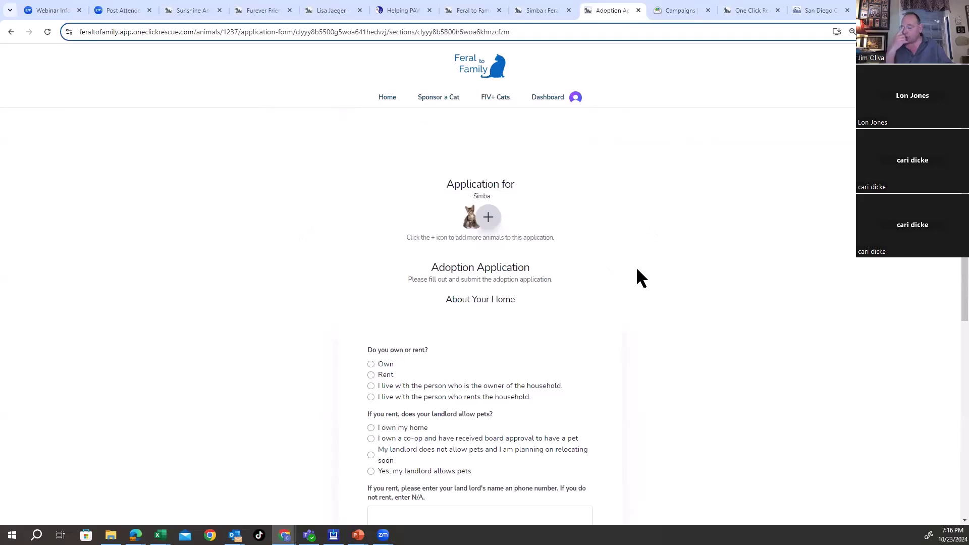
{"action": "scroll", "coordinate": [626, 282], "scroll_direction": "down", "scroll_amount": 3}
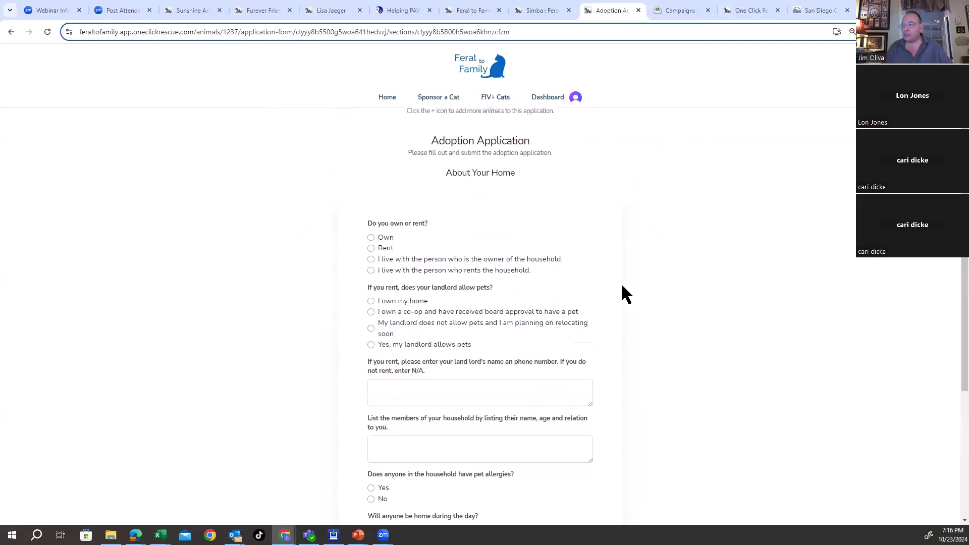
{"action": "left_click", "coordinate": [371, 196]}
{"action": "left_click", "coordinate": [371, 259]}
{"action": "left_click", "coordinate": [398, 348]}
{"action": "type", "text": "fyuikuikl"}
{"action": "left_click", "coordinate": [420, 405]}
{"action": "type", "text": "fyukfyuk"}
{"action": "left_click", "coordinate": [372, 446]}
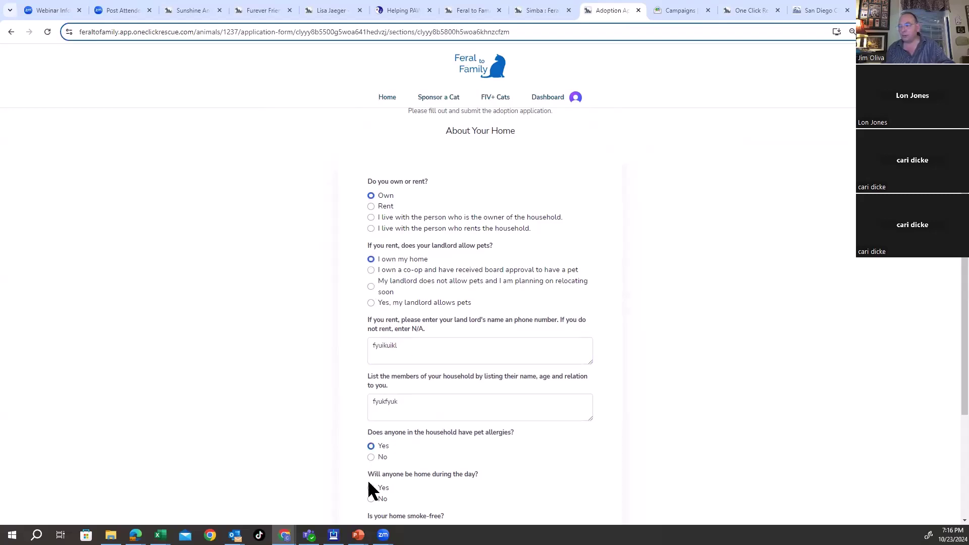
{"action": "left_click", "coordinate": [371, 488]}
{"action": "scroll", "coordinate": [490, 445], "scroll_direction": "down", "scroll_amount": 3}
{"action": "left_click", "coordinate": [371, 362]}
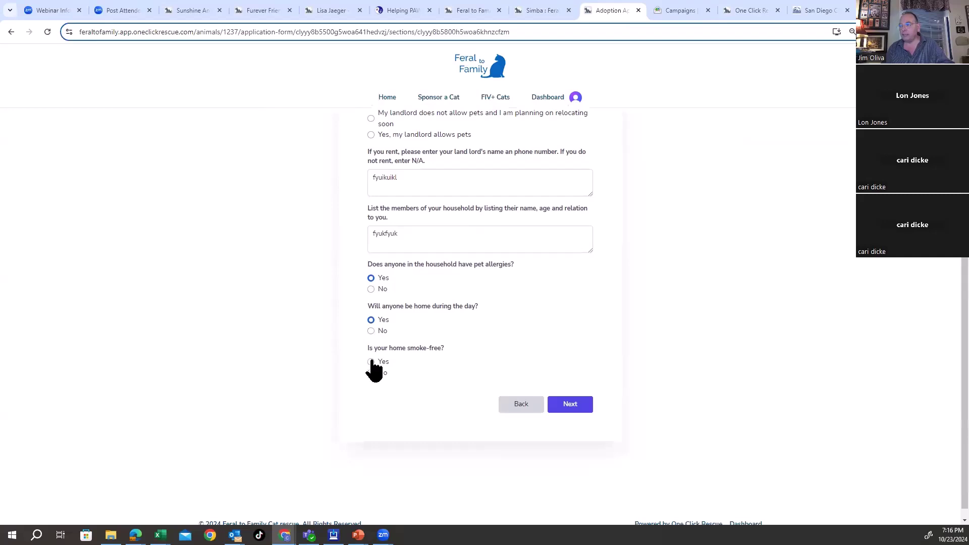
Step: Choose 100% Willing to Adopt a Pair and answer the gave-up-a-pet and met-the-pet questions
{"action": "left_click", "coordinate": [566, 412]}
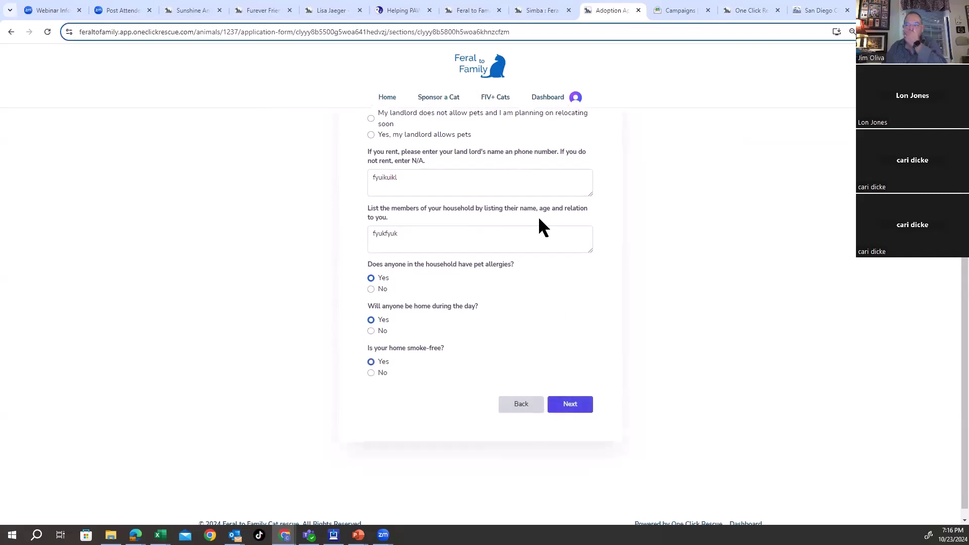
{"action": "left_click", "coordinate": [371, 233]}
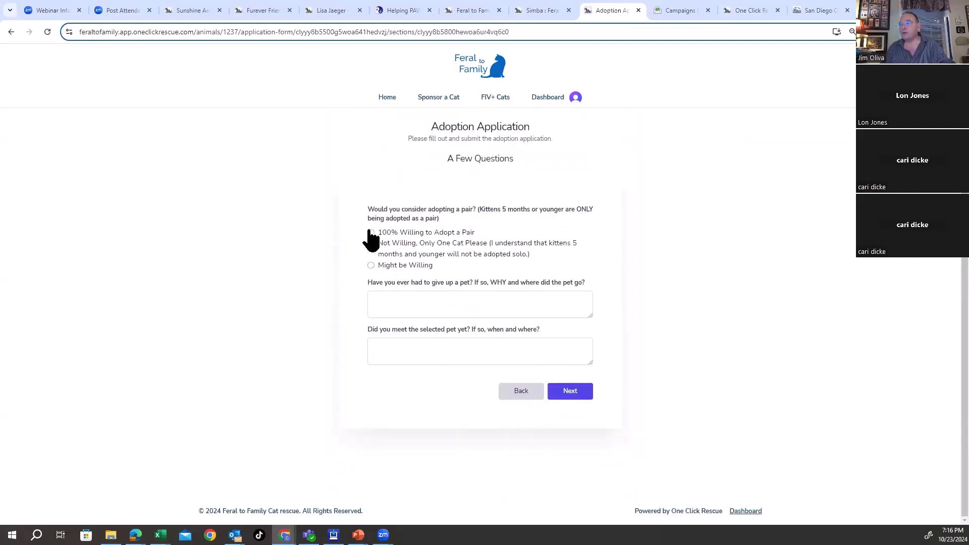
{"action": "left_click", "coordinate": [429, 303]}
{"action": "type", "text": "yjkyhjm,"}
{"action": "left_click", "coordinate": [432, 348]}
{"action": "type", "text": "fyjumfyjumk"}
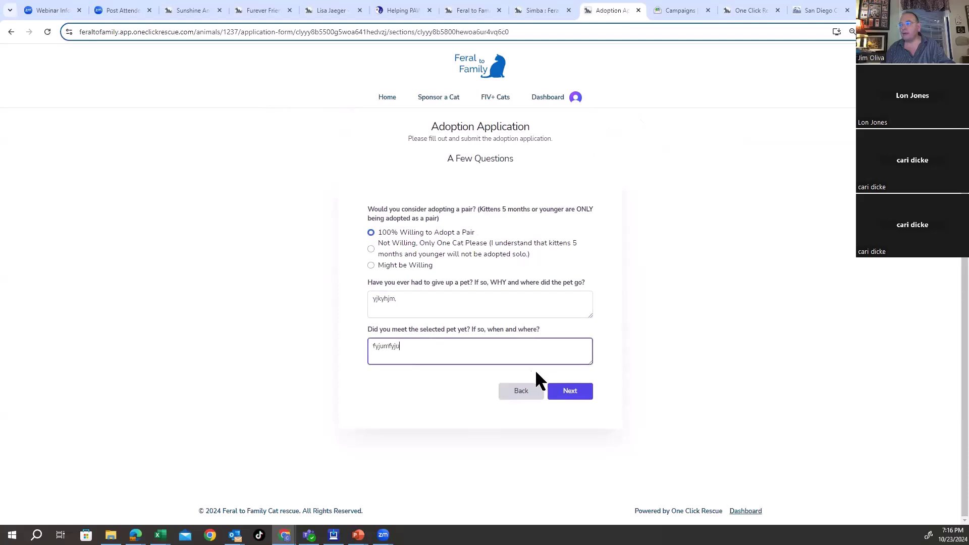
Step: Enter three non-family references in the References section
{"action": "left_click", "coordinate": [561, 394]}
{"action": "left_click", "coordinate": [460, 379]}
{"action": "type", "text": "yjufy"}
{"action": "left_click", "coordinate": [432, 437]}
{"action": "type", "text": "fymjuk"}
{"action": "left_click", "coordinate": [428, 479]}
{"action": "type", "text": "fytuj"}
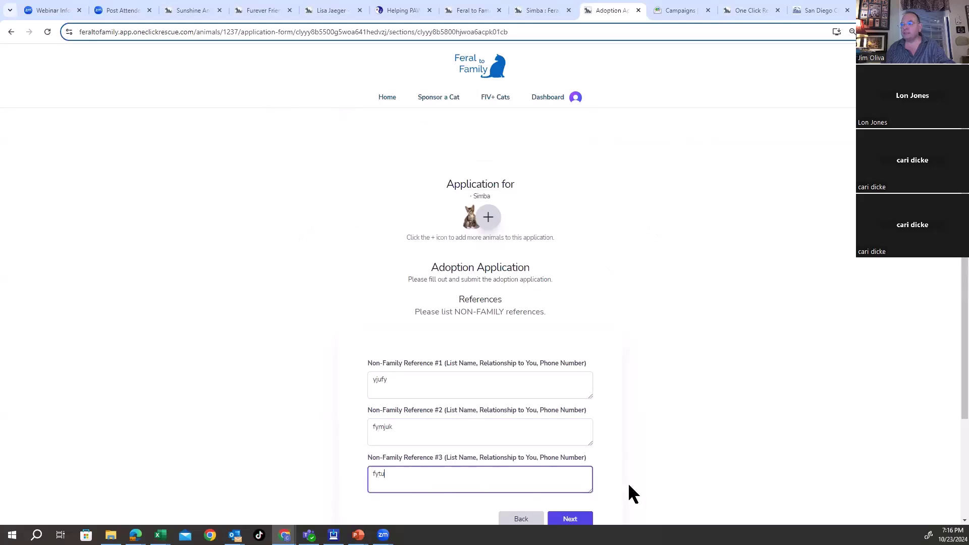
{"action": "scroll", "coordinate": [580, 455], "scroll_direction": "down", "scroll_amount": 1}
{"action": "scroll", "coordinate": [580, 457], "scroll_direction": "down", "scroll_amount": 1}
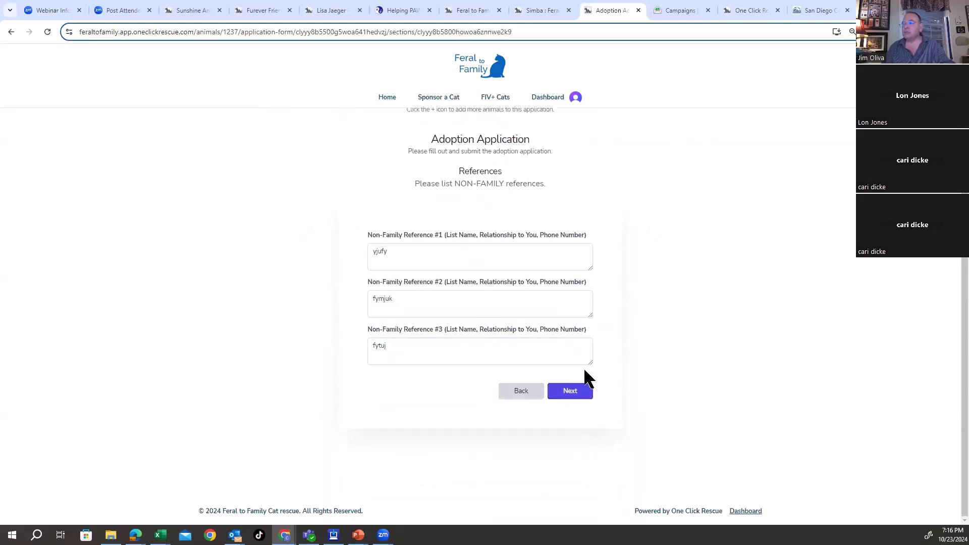
Step: Accept the terms: legal adoption papers, home visit, $150/cat fee, and honest answers
{"action": "left_click", "coordinate": [581, 390]}
{"action": "left_click", "coordinate": [371, 364]}
{"action": "left_click", "coordinate": [371, 414]}
{"action": "scroll", "coordinate": [393, 384], "scroll_direction": "down", "scroll_amount": 2}
{"action": "left_click", "coordinate": [371, 382]}
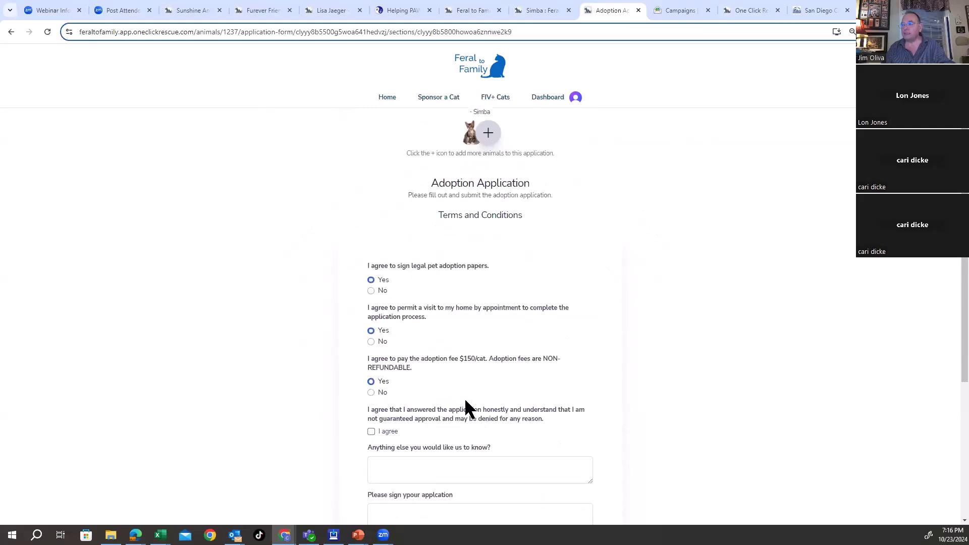
{"action": "scroll", "coordinate": [377, 346], "scroll_direction": "down", "scroll_amount": 4}
{"action": "left_click", "coordinate": [371, 264]}
Step: Add a final comment, draw and save the signature, and submit the application
{"action": "left_click", "coordinate": [447, 309]}
{"action": "type", "text": "fyuj"}
{"action": "mouse_move", "coordinate": [472, 384]}
{"action": "left_mouse_down"}
{"action": "mouse_move", "coordinate": [401, 369]}
{"action": "mouse_move", "coordinate": [537, 365]}
{"action": "left_mouse_up"}
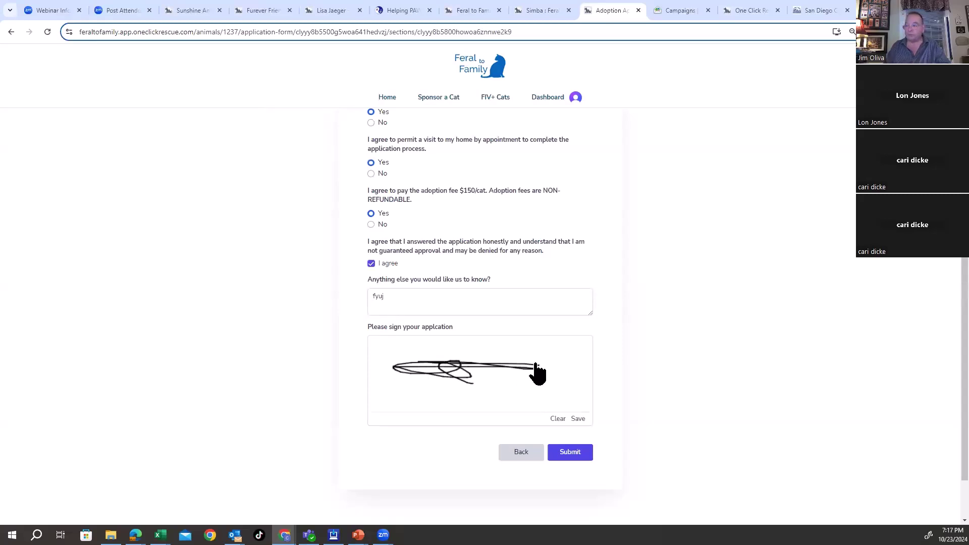
{"action": "left_click", "coordinate": [579, 419]}
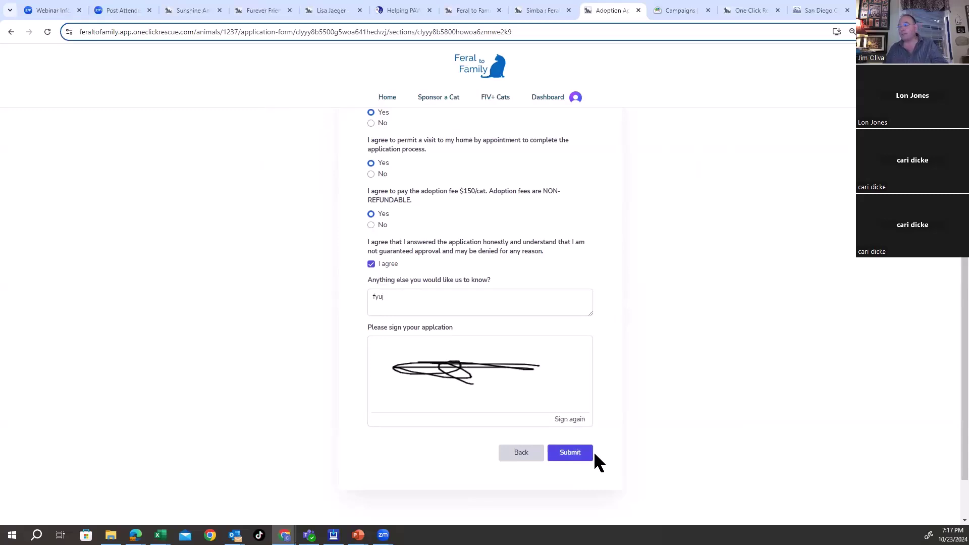
{"action": "left_click", "coordinate": [571, 454]}
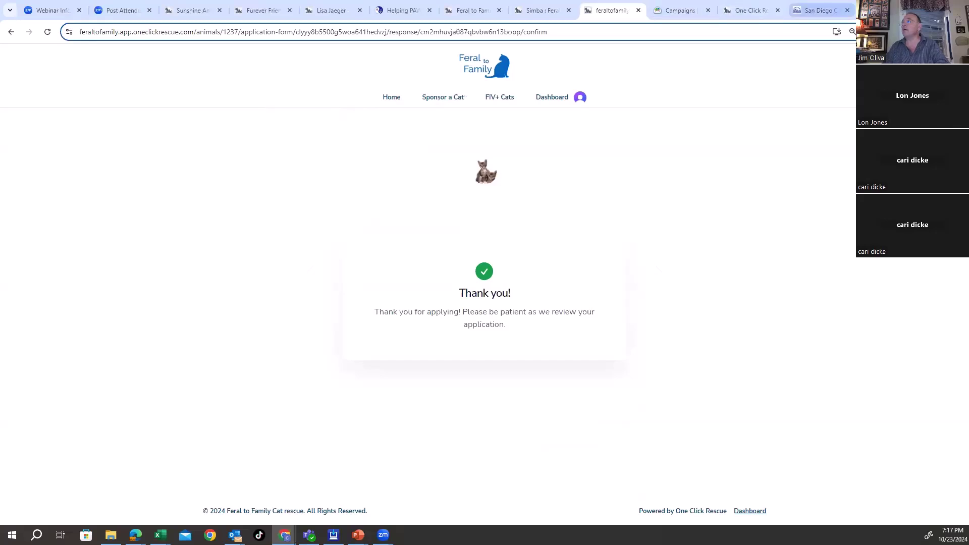
Step: Open Gmail in a new tab, switch to the second account's inbox, then return to the confirmation tab
{"action": "key", "text": "ctrl+t"}
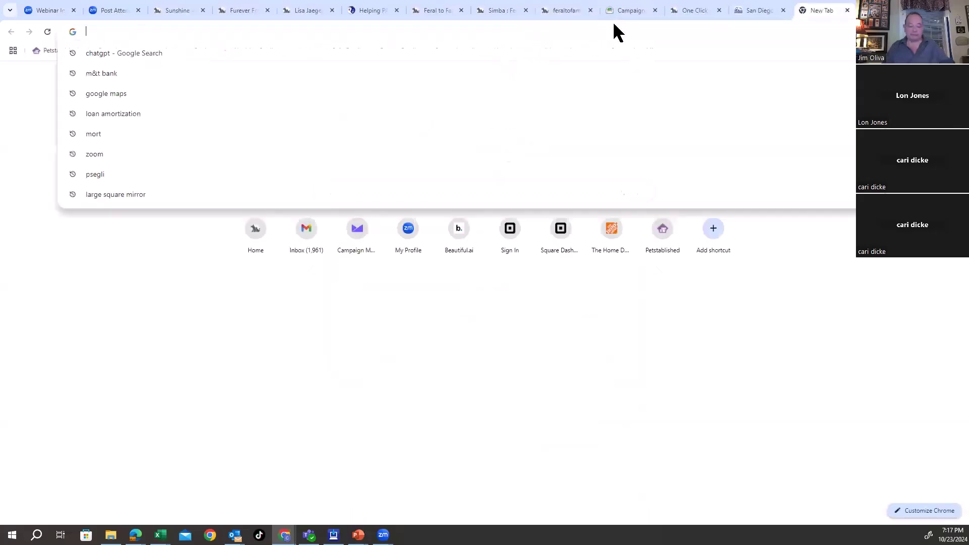
{"action": "type", "text": "gmail.com"}
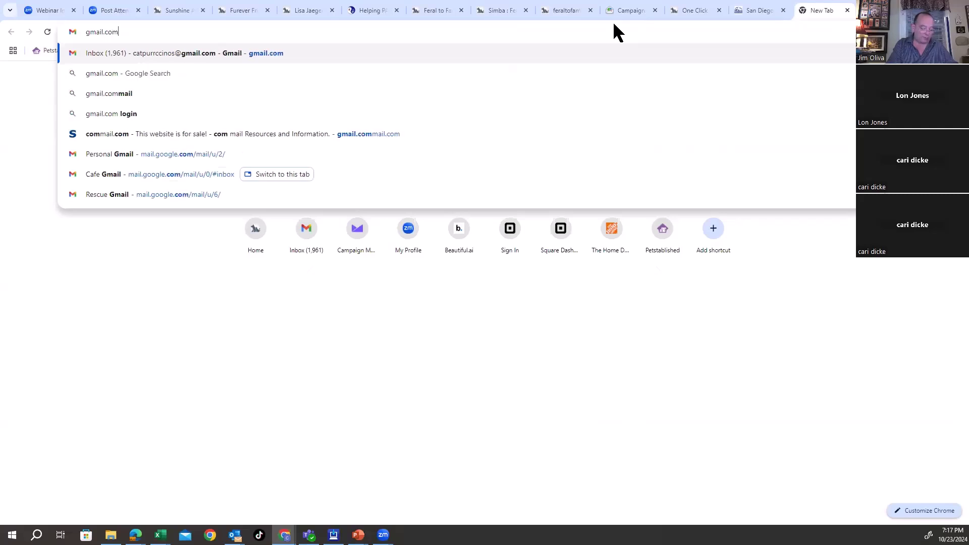
{"action": "key", "text": "Return"}
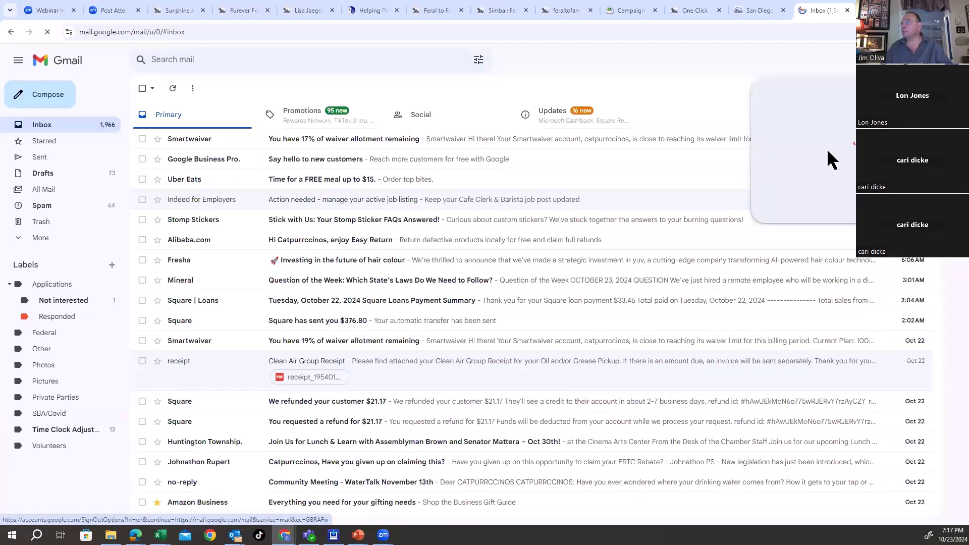
{"action": "left_click", "coordinate": [821, 246]}
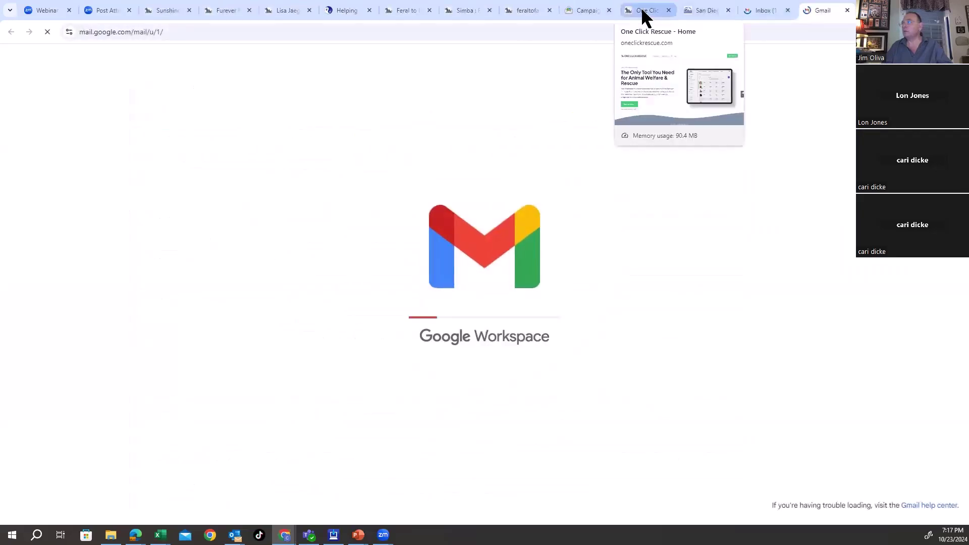
{"action": "left_click", "coordinate": [545, 8]}
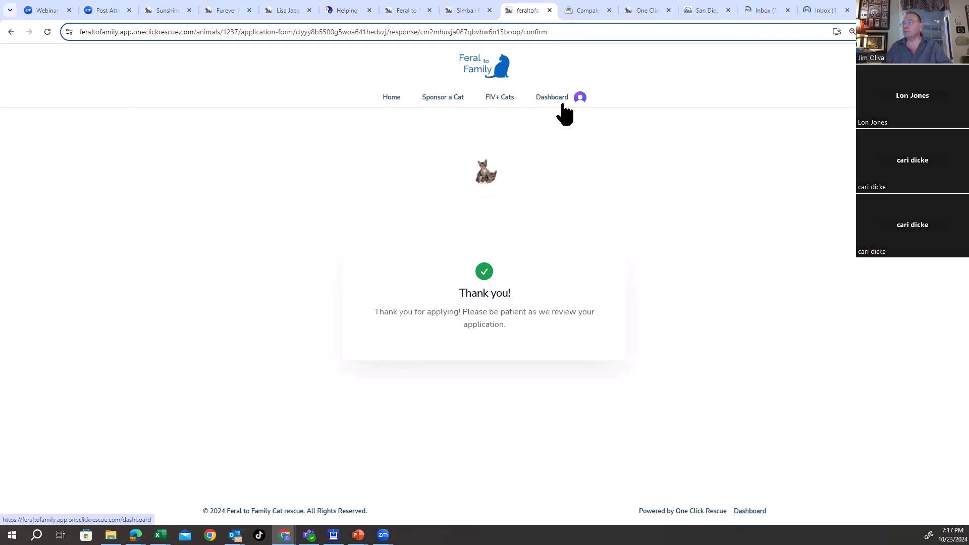
Step: From the Dashboard, open Submitted Forms > Application to find the new Simba application
{"action": "left_click", "coordinate": [541, 100]}
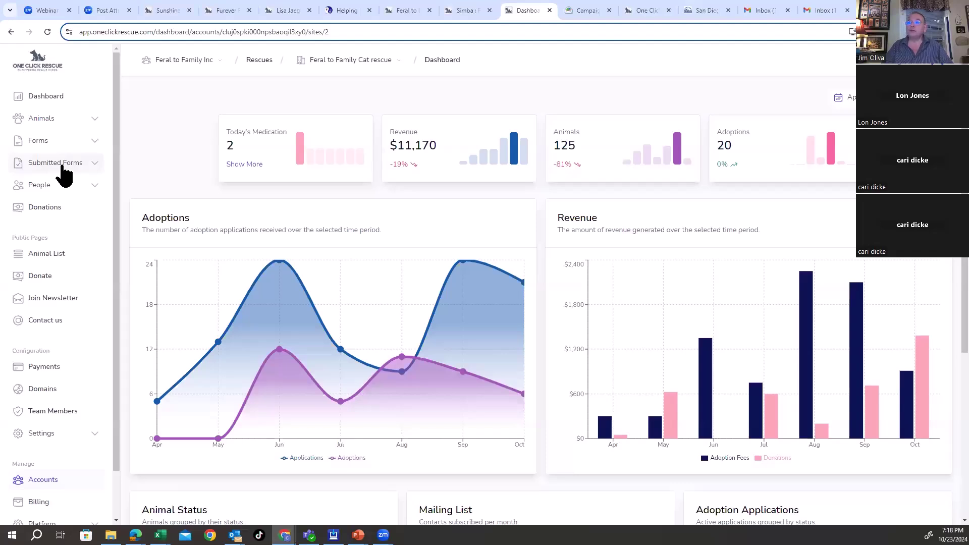
{"action": "left_click", "coordinate": [64, 171]}
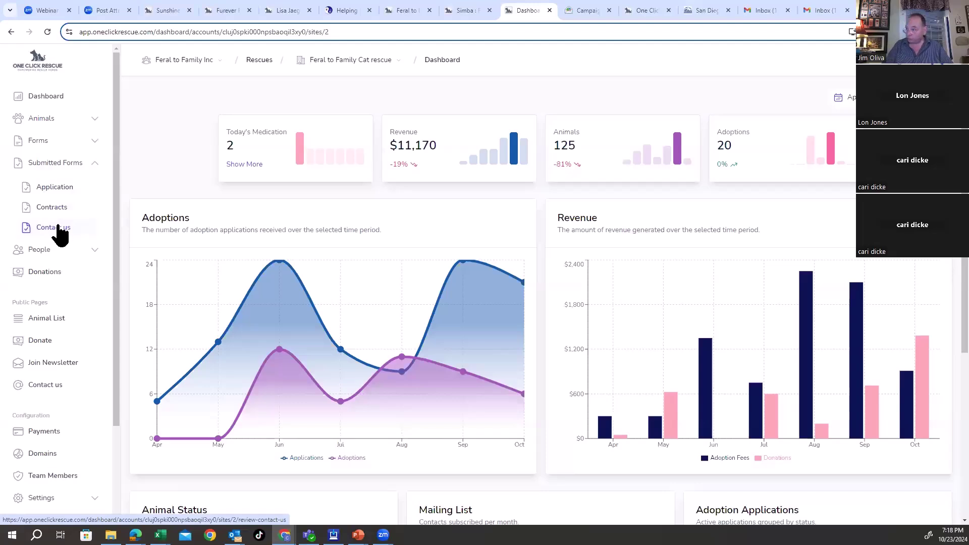
{"action": "left_click", "coordinate": [63, 189]}
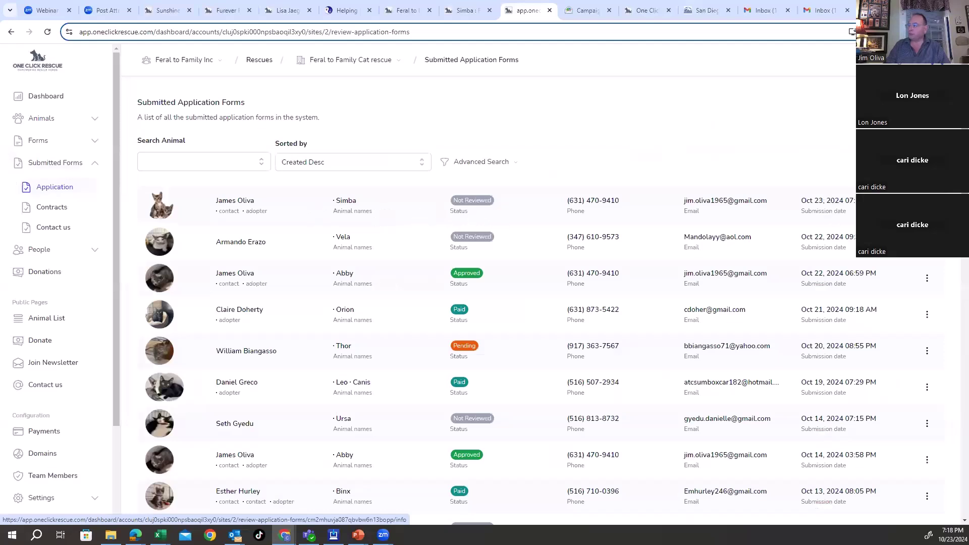
{"action": "left_click", "coordinate": [927, 242]}
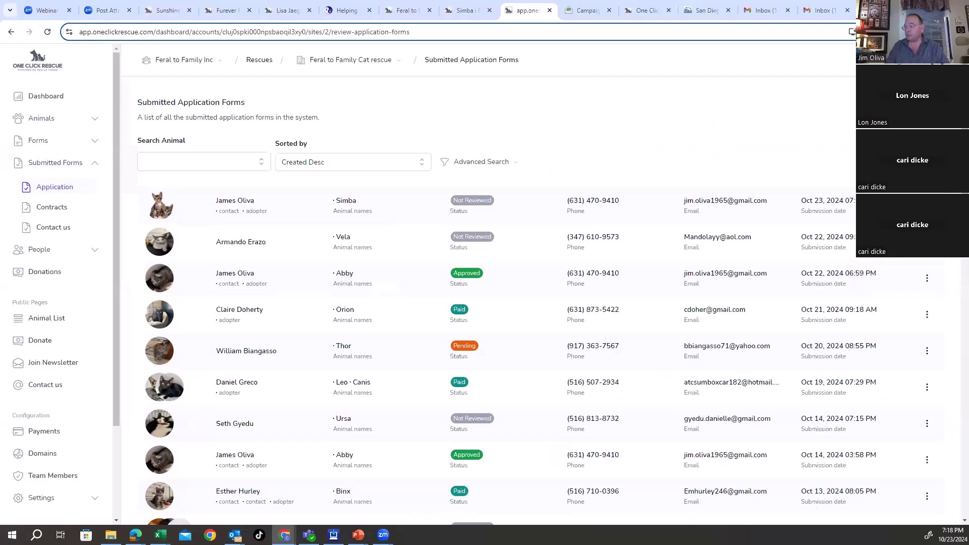
Step: Open the Simba application and review its details, including the applicant age warning
{"action": "left_click", "coordinate": [235, 200]}
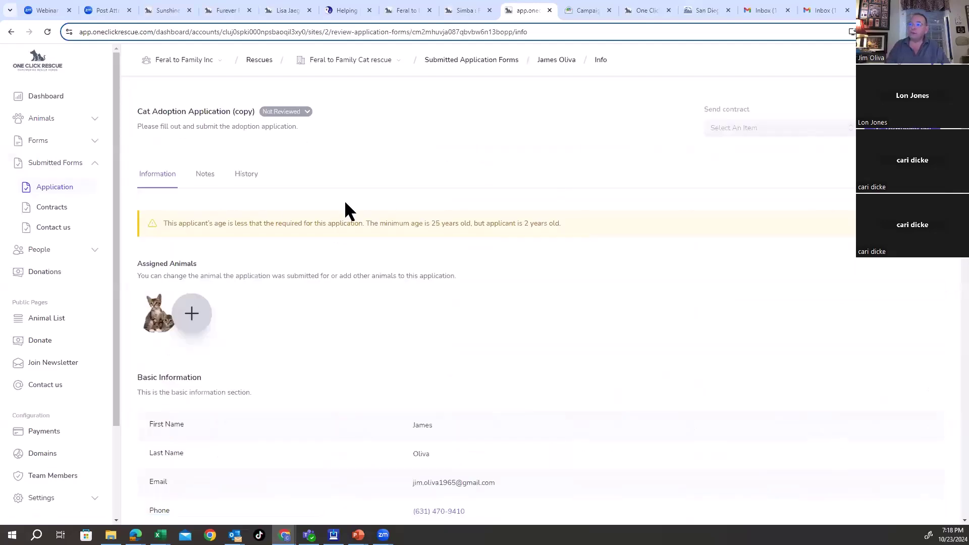
{"action": "left_click_drag", "start_coordinate": [163, 223], "coordinate": [576, 229]}
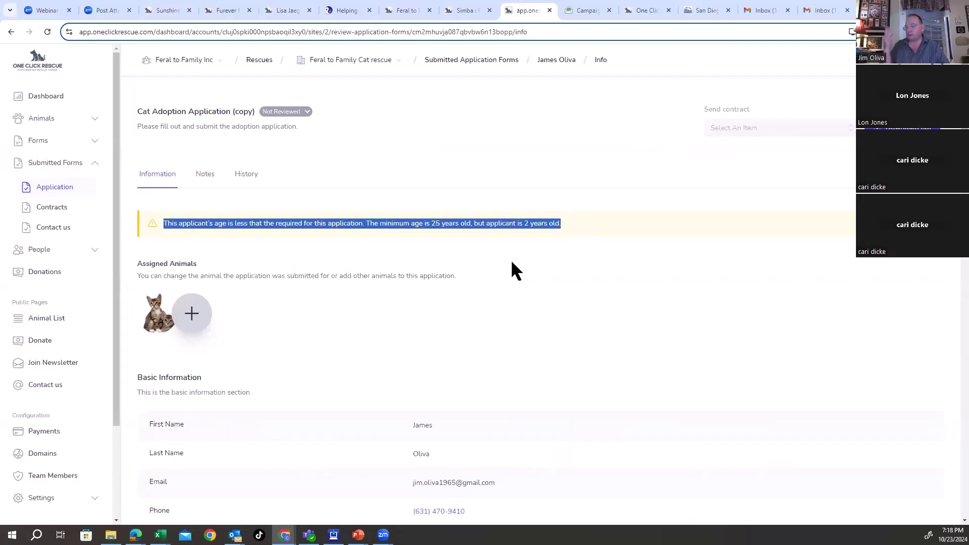
{"action": "left_click", "coordinate": [533, 326]}
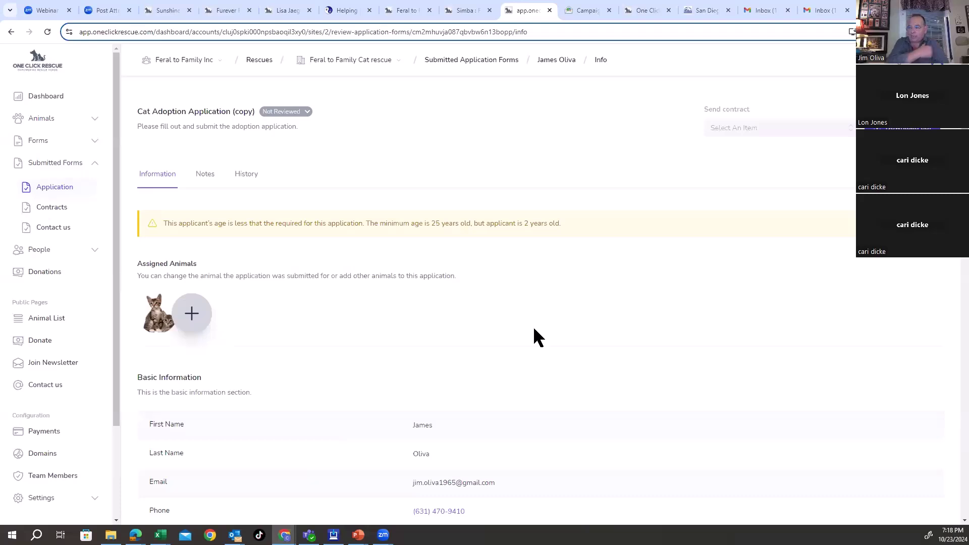
{"action": "scroll", "coordinate": [523, 349], "scroll_direction": "down", "scroll_amount": 10}
{"action": "scroll", "coordinate": [522, 364], "scroll_direction": "down", "scroll_amount": 5}
{"action": "scroll", "coordinate": [519, 366], "scroll_direction": "up", "scroll_amount": 15}
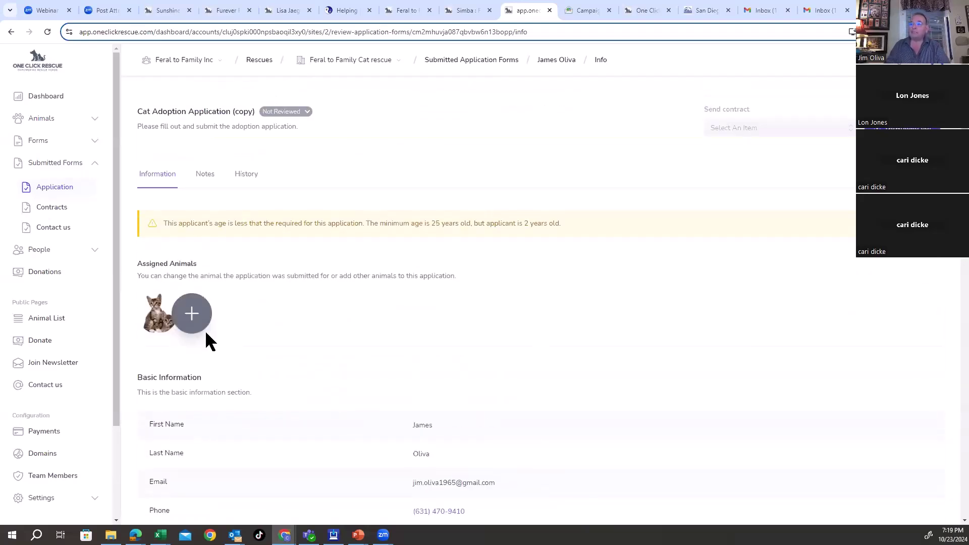
{"action": "scroll", "coordinate": [318, 313], "scroll_direction": "down", "scroll_amount": 2}
Step: Assign Acorn to the application alongside Simba
{"action": "left_click", "coordinate": [192, 229]}
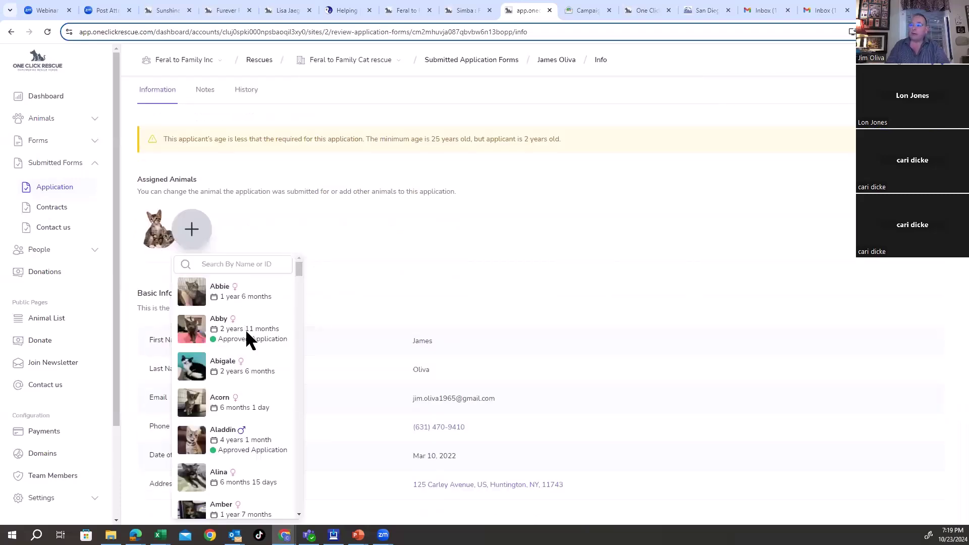
{"action": "left_click", "coordinate": [239, 399]}
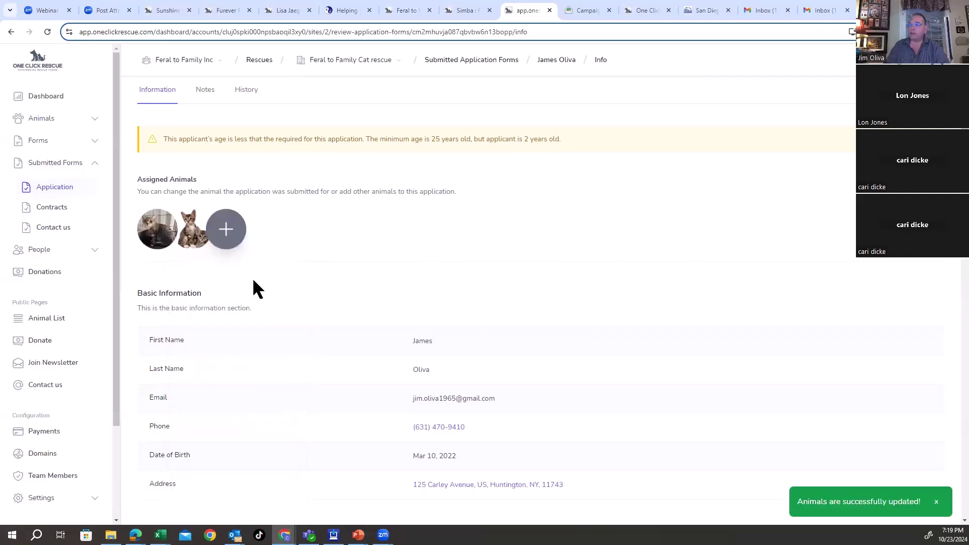
{"action": "scroll", "coordinate": [510, 281], "scroll_direction": "down", "scroll_amount": 3}
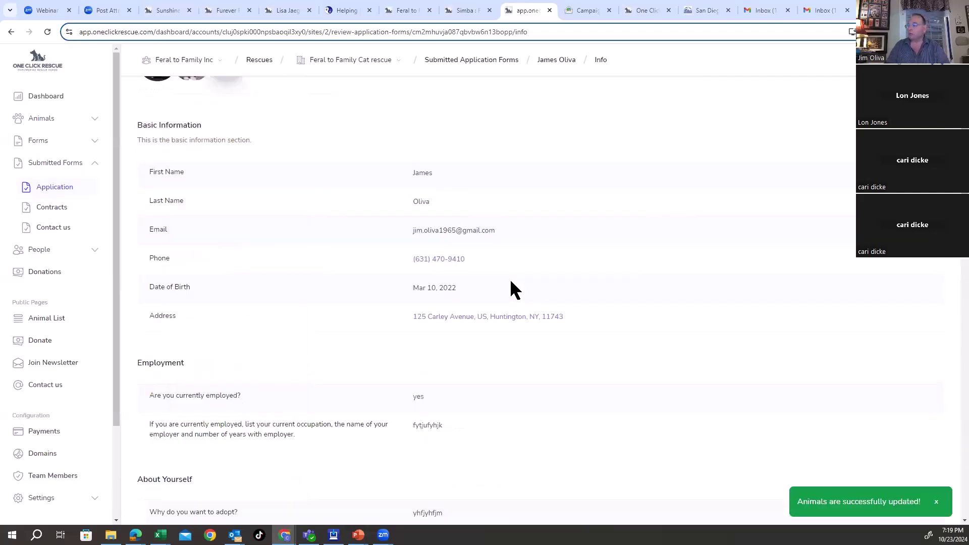
{"action": "scroll", "coordinate": [511, 284], "scroll_direction": "down", "scroll_amount": 10}
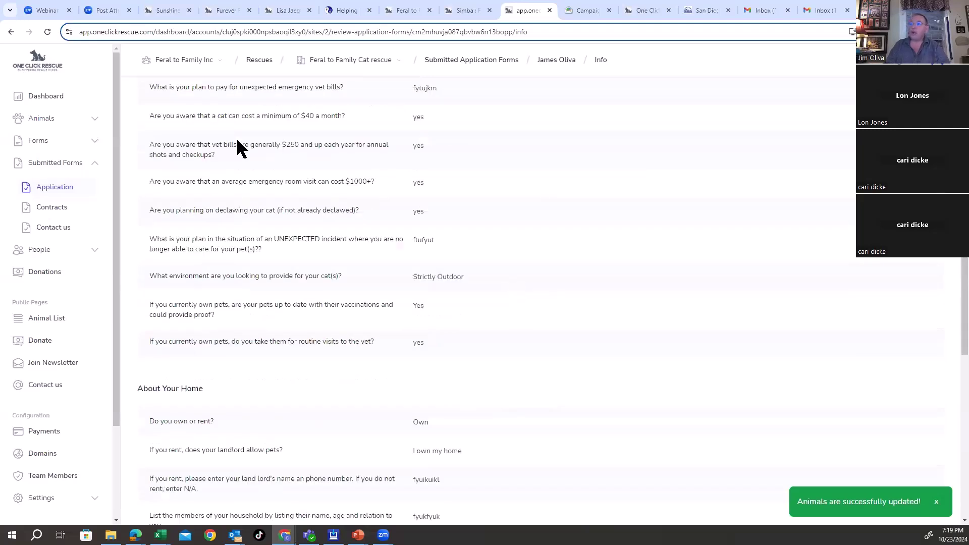
{"action": "scroll", "coordinate": [222, 162], "scroll_direction": "up", "scroll_amount": 15}
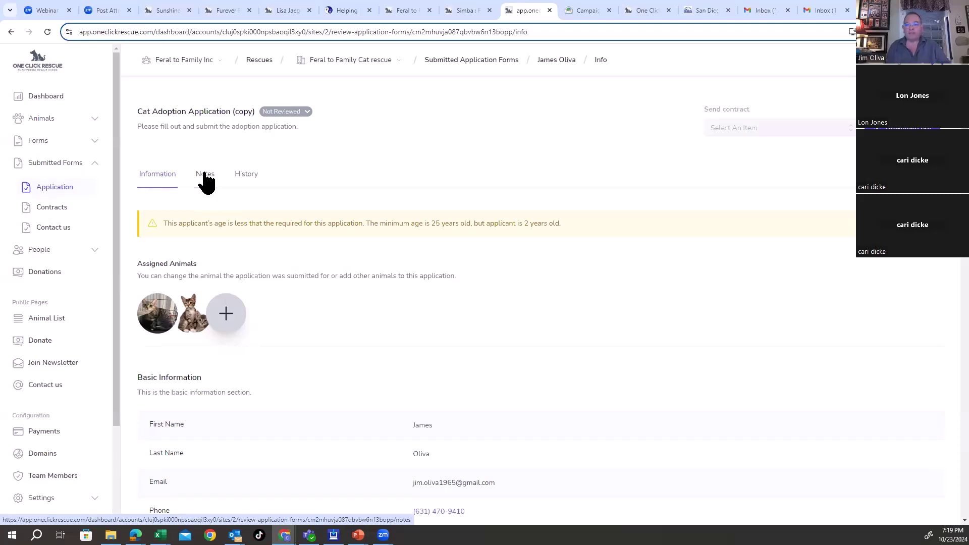
Step: Add the staff note 'called left message' to the application
{"action": "left_click", "coordinate": [204, 176]}
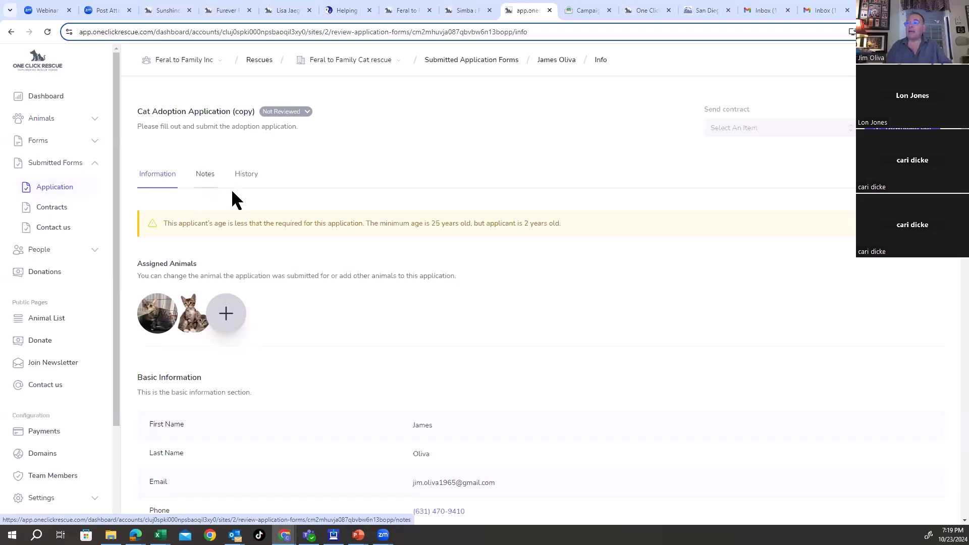
{"action": "left_click", "coordinate": [190, 255]}
{"action": "type", "text": "called left message"}
{"action": "left_click", "coordinate": [166, 289]}
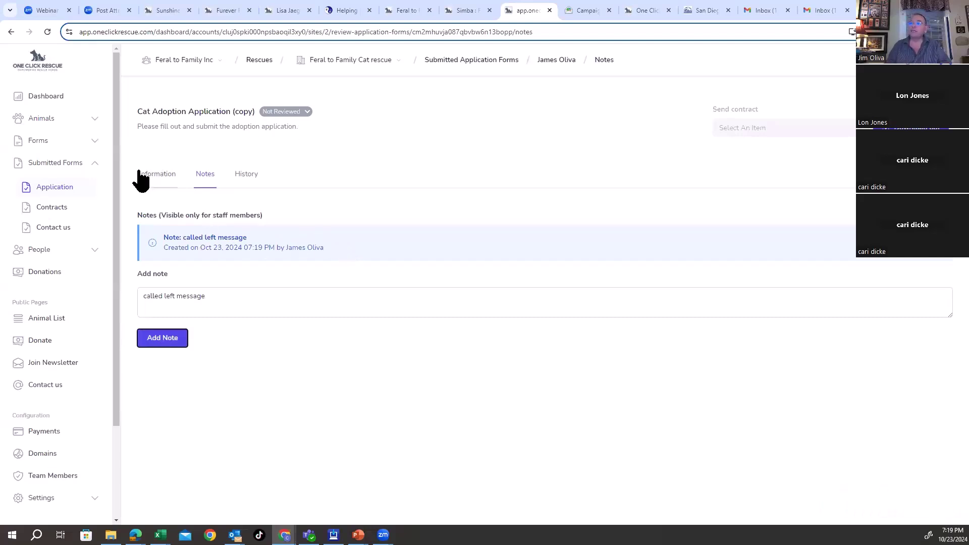
Step: Set the application status to Approved, send the approval email, and view the history
{"action": "left_click", "coordinate": [290, 113]}
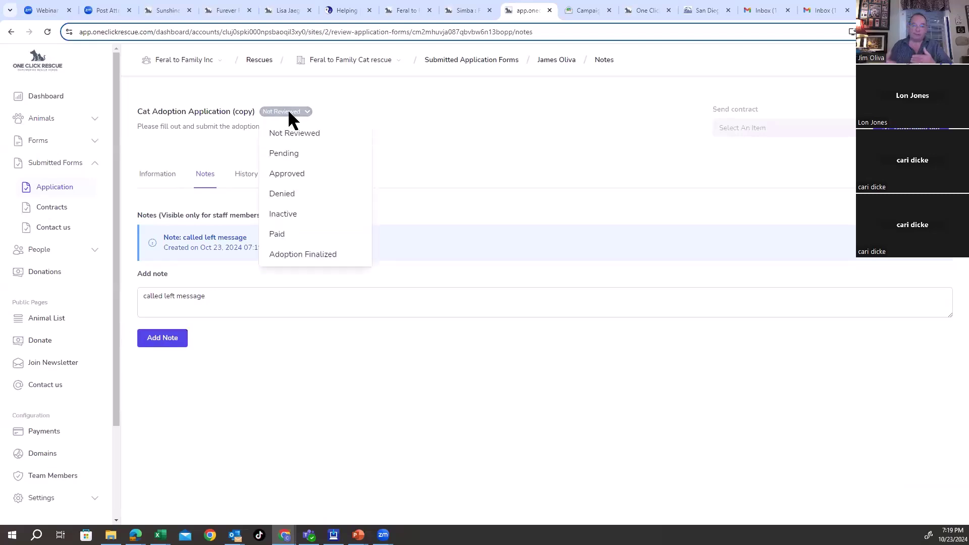
{"action": "left_click", "coordinate": [291, 173]}
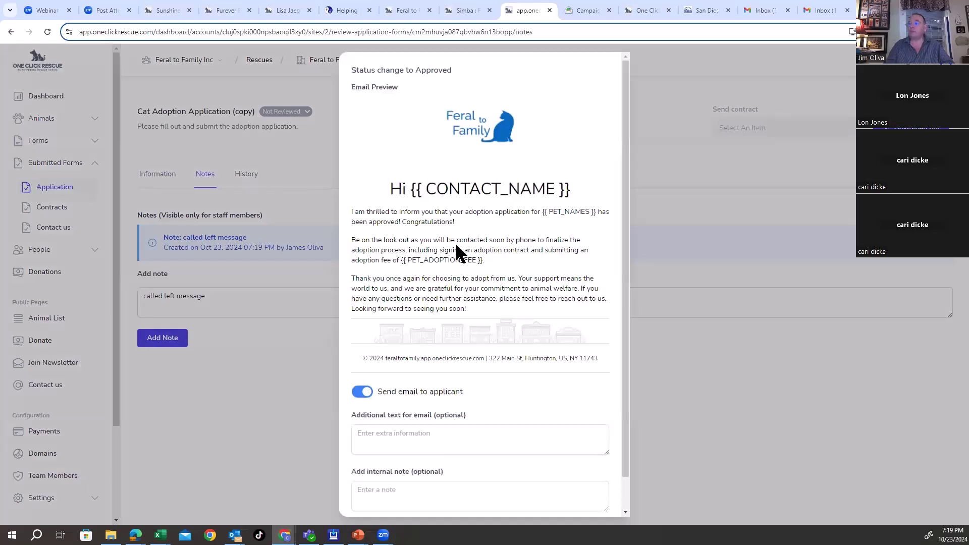
{"action": "scroll", "coordinate": [454, 249], "scroll_direction": "down", "scroll_amount": 2}
{"action": "left_click", "coordinate": [397, 399]}
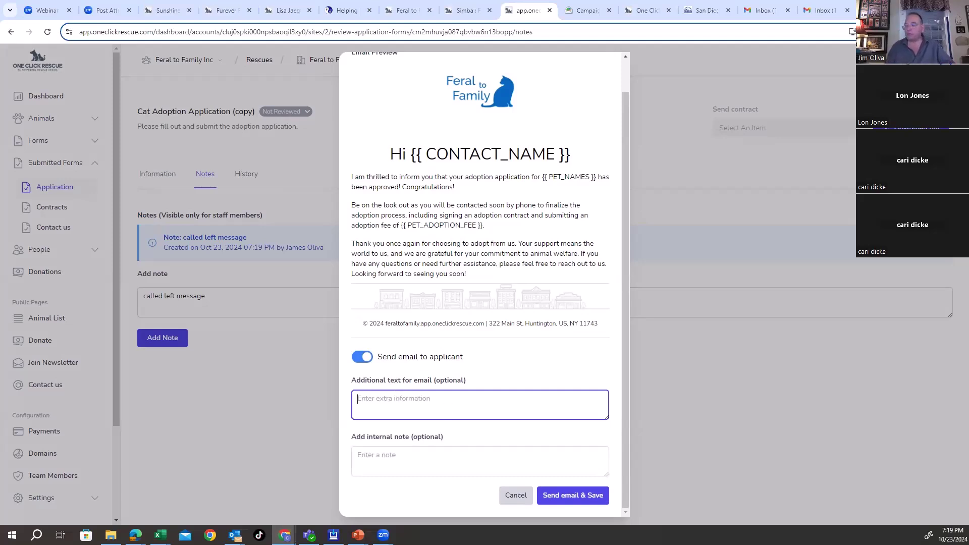
{"action": "left_click", "coordinate": [572, 498]}
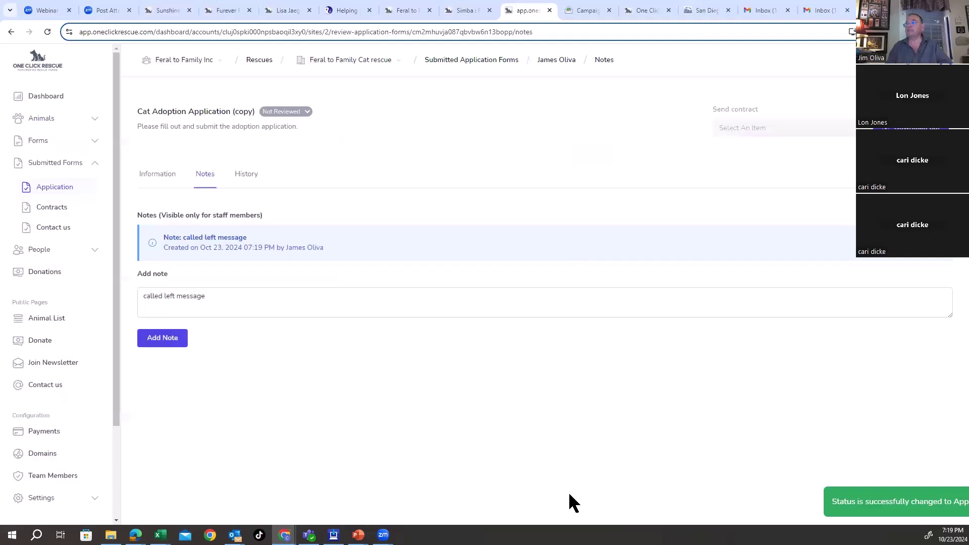
{"action": "left_click", "coordinate": [245, 178]}
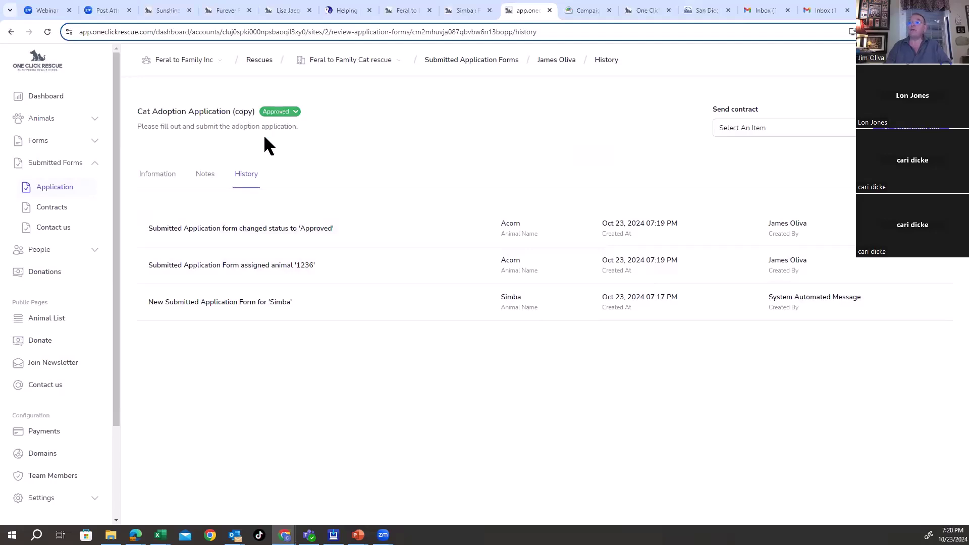
Step: Return to the approved application's Information details showing Acorn and Simba
{"action": "left_click", "coordinate": [162, 176]}
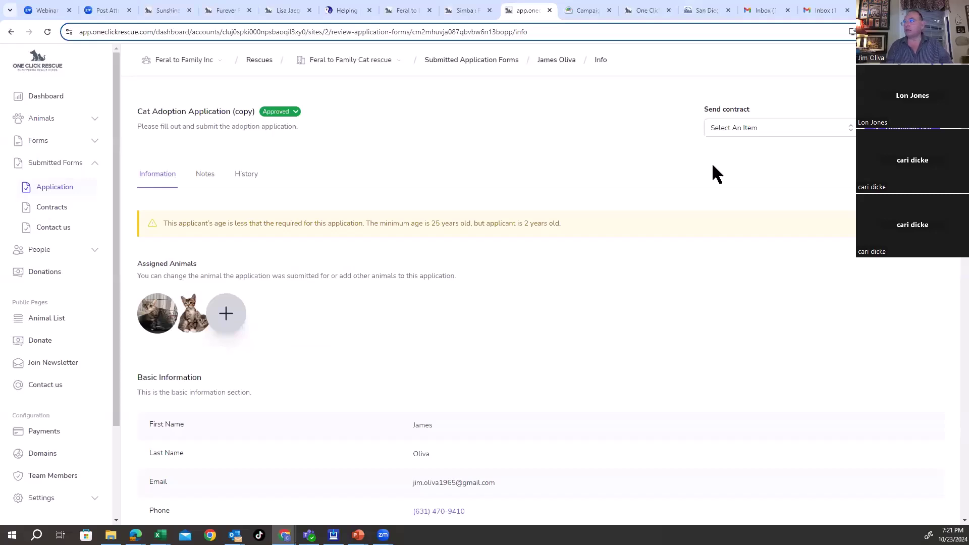
Step: Choose Adoption Contract (Copy) and check the applicant and cat names in its preview
{"action": "left_click", "coordinate": [851, 129]}
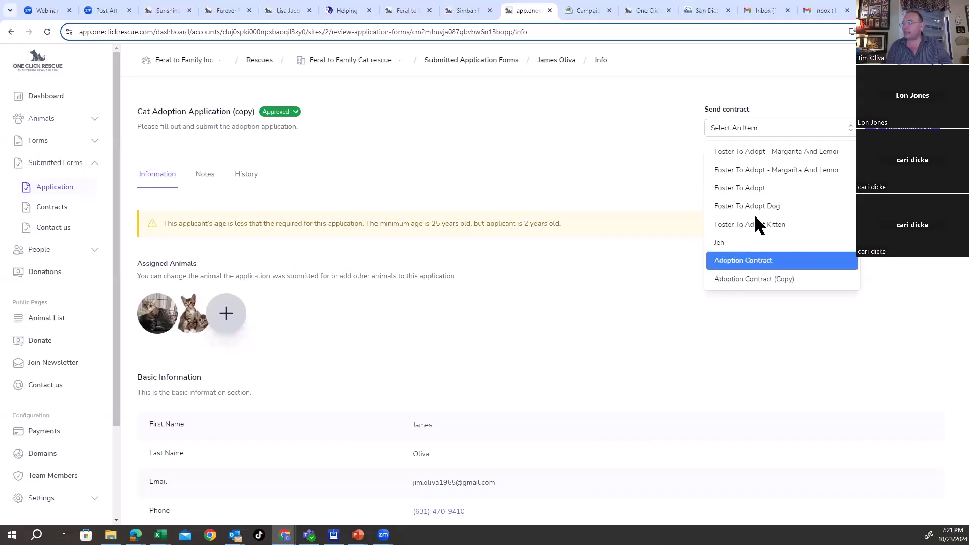
{"action": "left_click", "coordinate": [756, 279]}
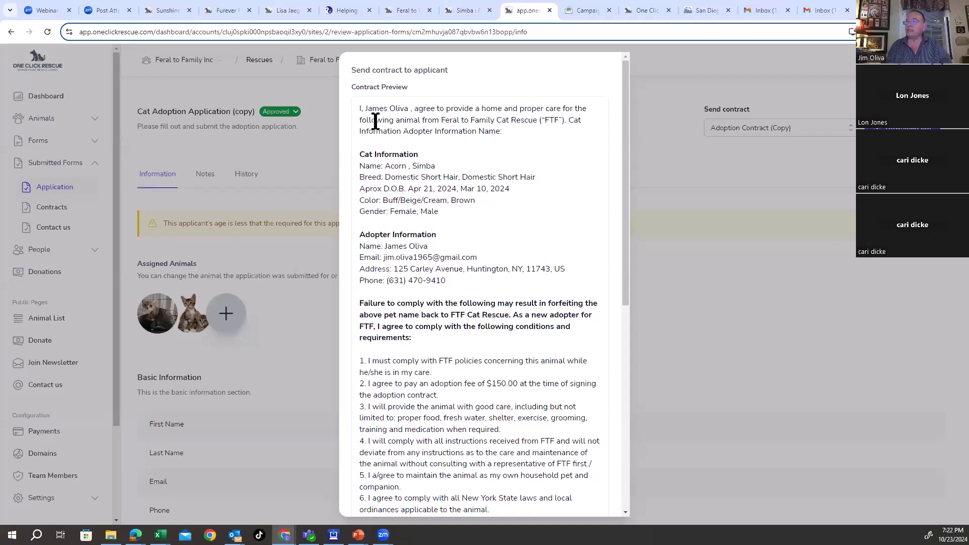
{"action": "double_click", "coordinate": [391, 107]}
{"action": "left_click_drag", "start_coordinate": [391, 166], "coordinate": [435, 166]}
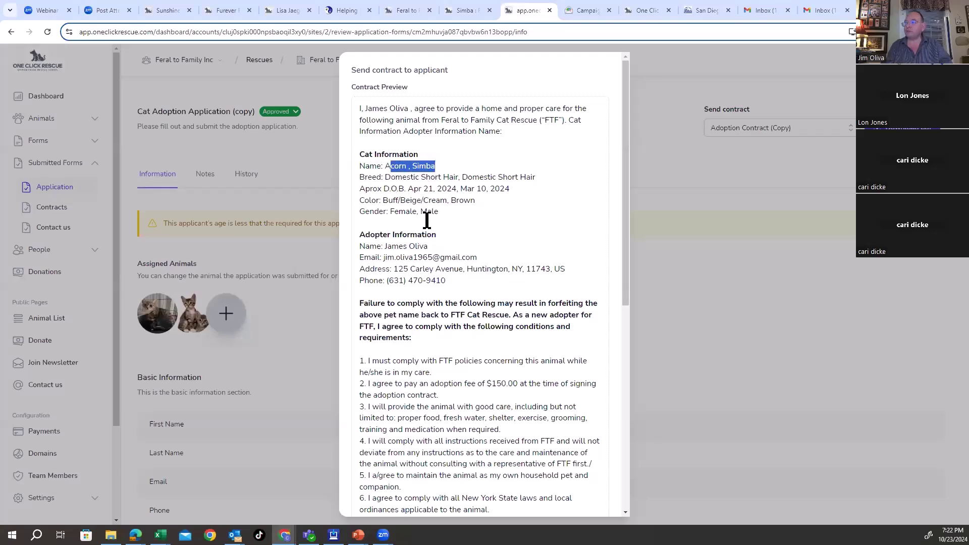
{"action": "scroll", "coordinate": [438, 200], "scroll_direction": "down", "scroll_amount": 2}
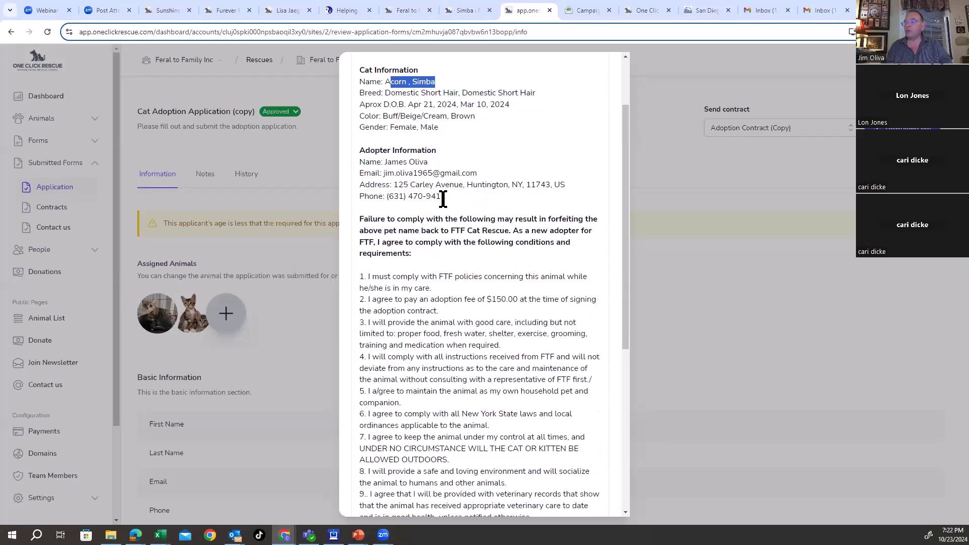
{"action": "scroll", "coordinate": [441, 197], "scroll_direction": "down", "scroll_amount": 6}
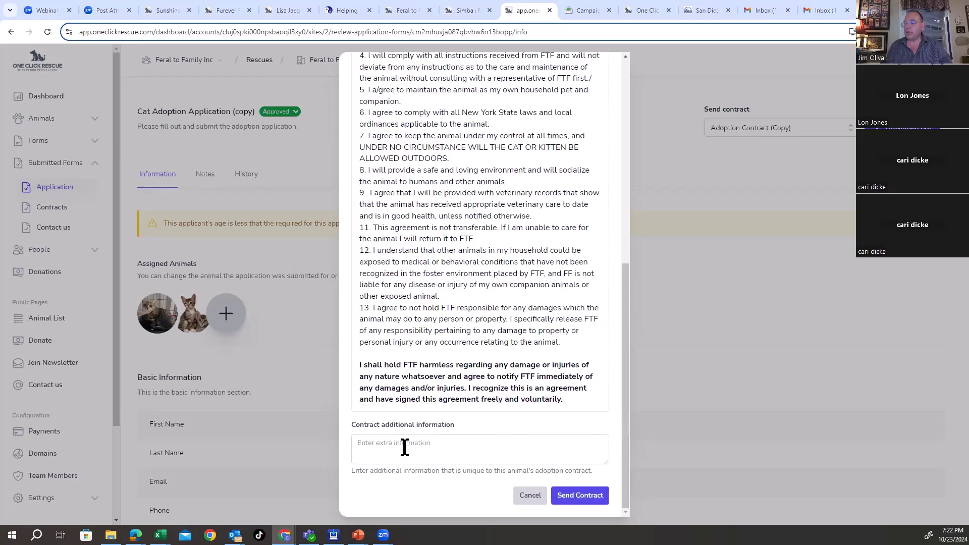
Step: Send the contract to the applicant and check the Gmail inbox
{"action": "left_click", "coordinate": [408, 445]}
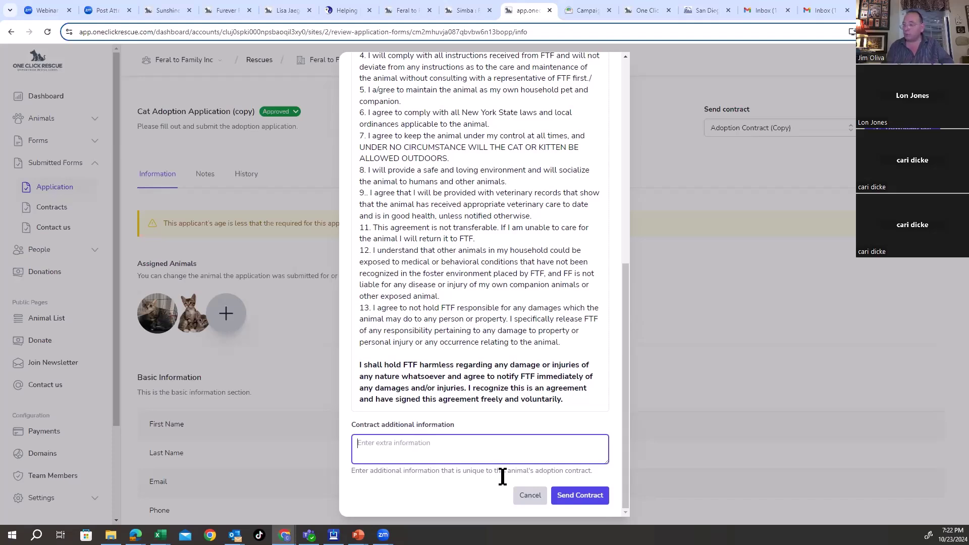
{"action": "left_click", "coordinate": [585, 496]}
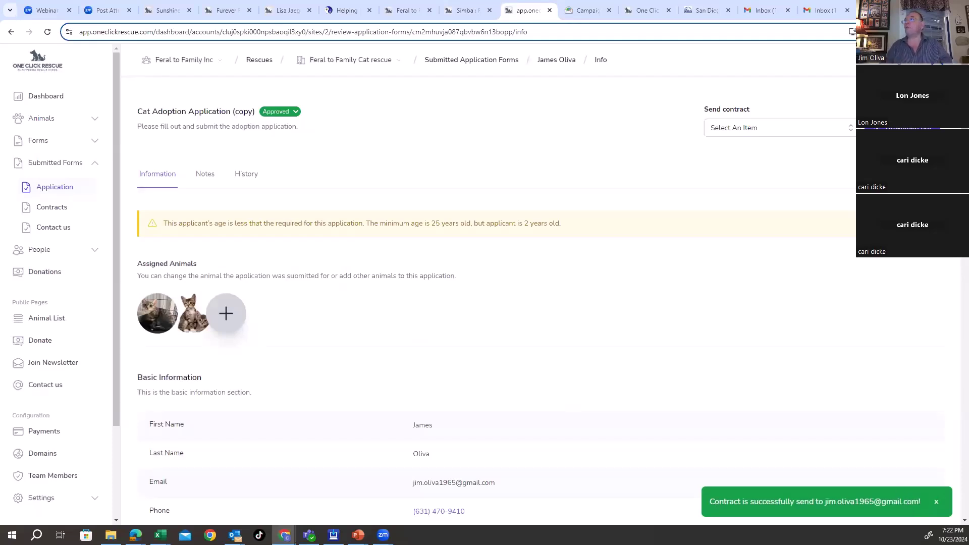
{"action": "left_click", "coordinate": [827, 13]}
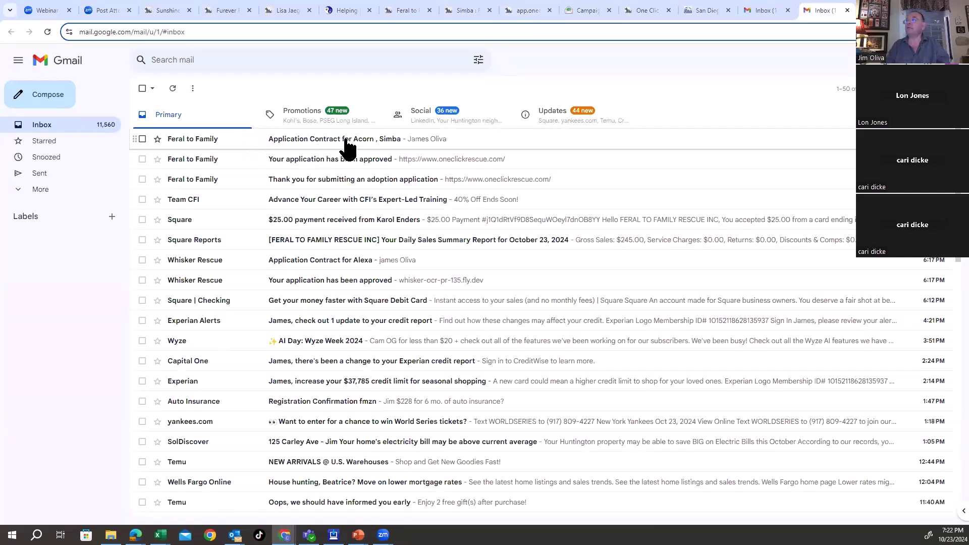
{"action": "left_click", "coordinate": [347, 146]}
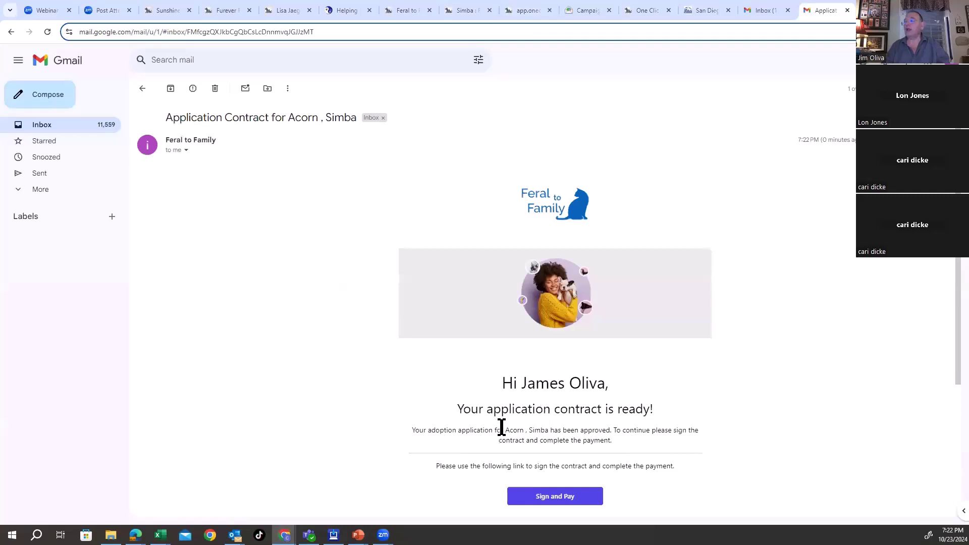
{"action": "scroll", "coordinate": [505, 424], "scroll_direction": "down", "scroll_amount": 2}
{"action": "left_click", "coordinate": [555, 413]}
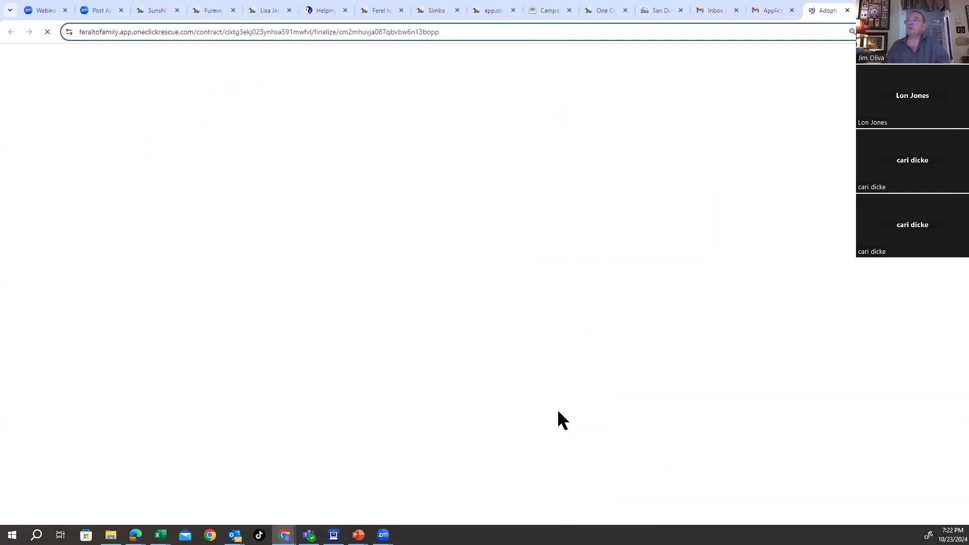
Step: Draw a signature in the Feral to Family contract's Signature box and submit it
{"action": "scroll", "coordinate": [451, 282], "scroll_direction": "down", "scroll_amount": 6}
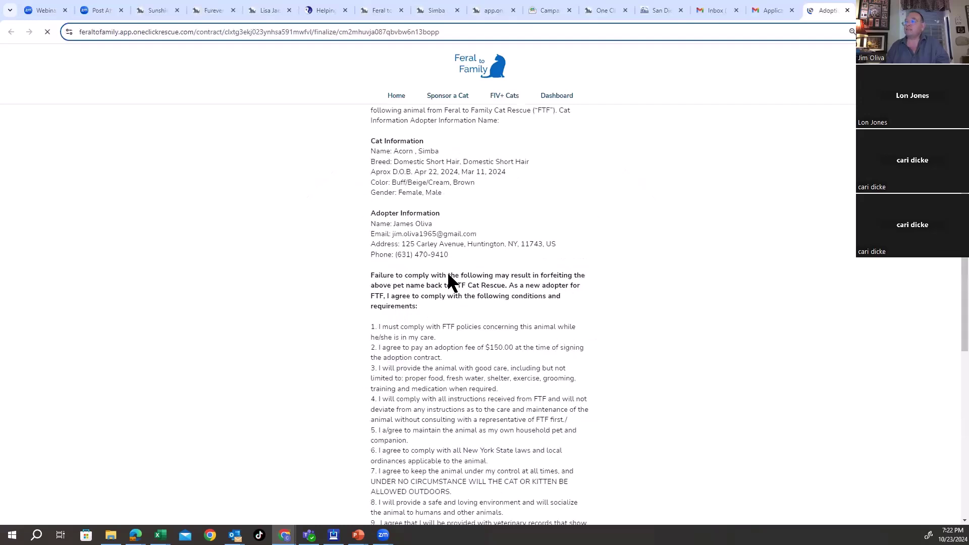
{"action": "scroll", "coordinate": [441, 176], "scroll_direction": "down", "scroll_amount": 3}
{"action": "scroll", "coordinate": [440, 176], "scroll_direction": "down", "scroll_amount": 1}
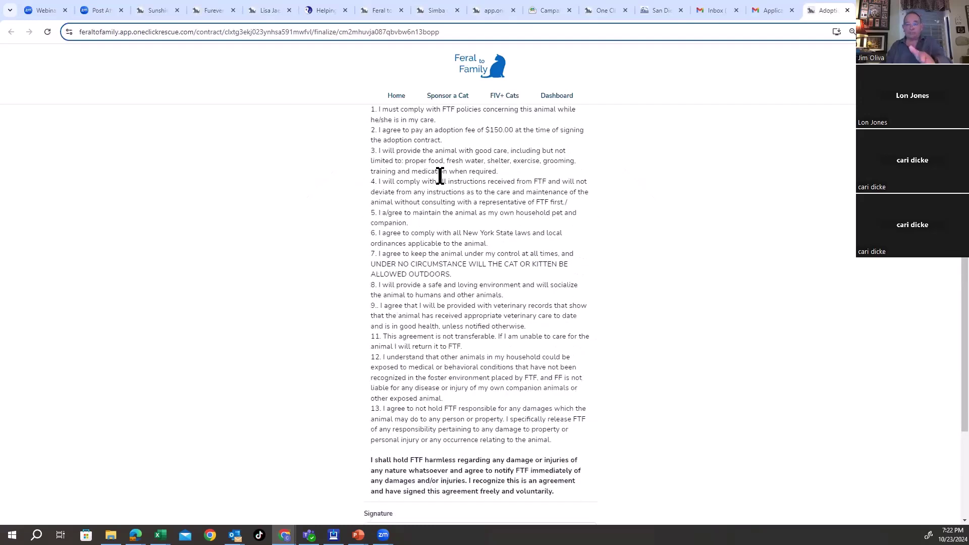
{"action": "scroll", "coordinate": [440, 176], "scroll_direction": "down", "scroll_amount": 5}
{"action": "left_click_drag", "start_coordinate": [446, 323], "coordinate": [544, 335]}
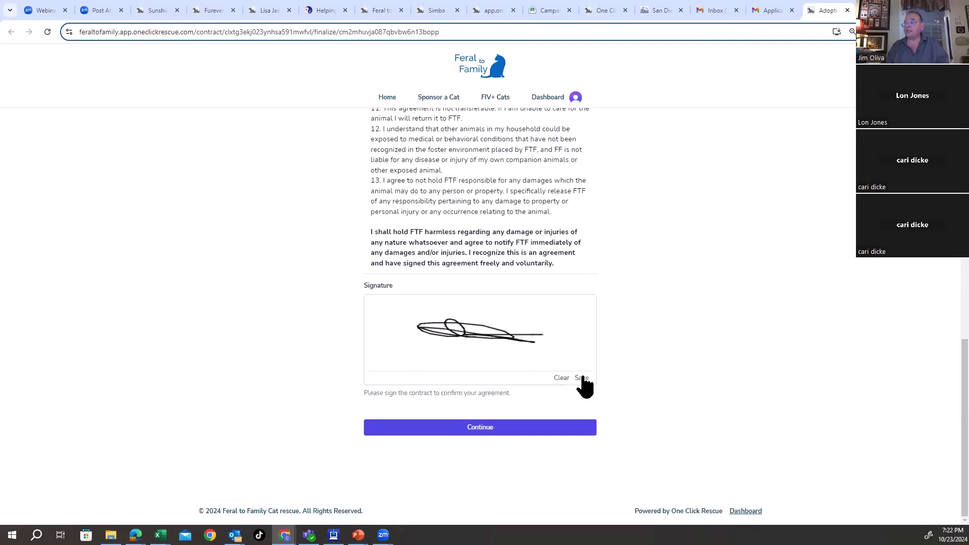
{"action": "left_click", "coordinate": [515, 428]}
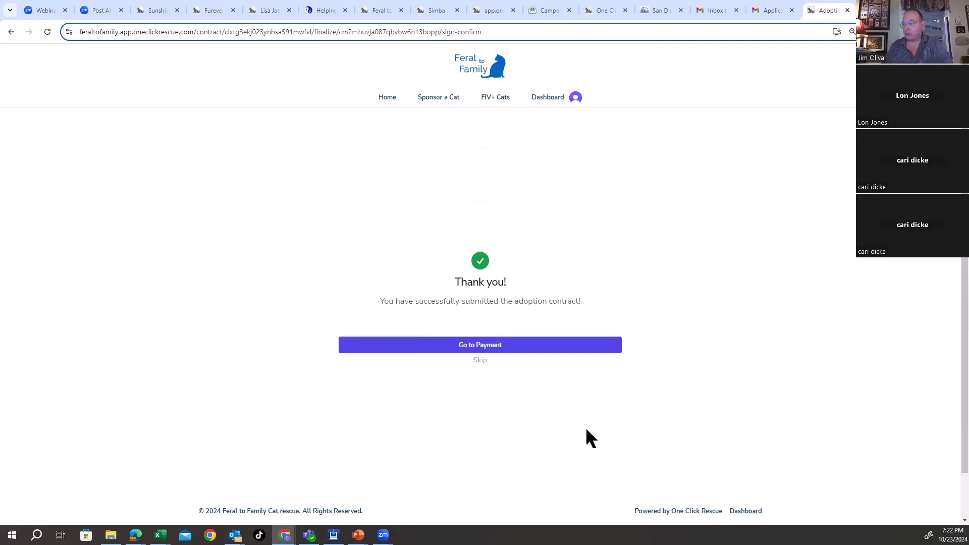
Step: Add a $25 Companion Protector donation and review the $340.16 transaction total
{"action": "left_click", "coordinate": [489, 346]}
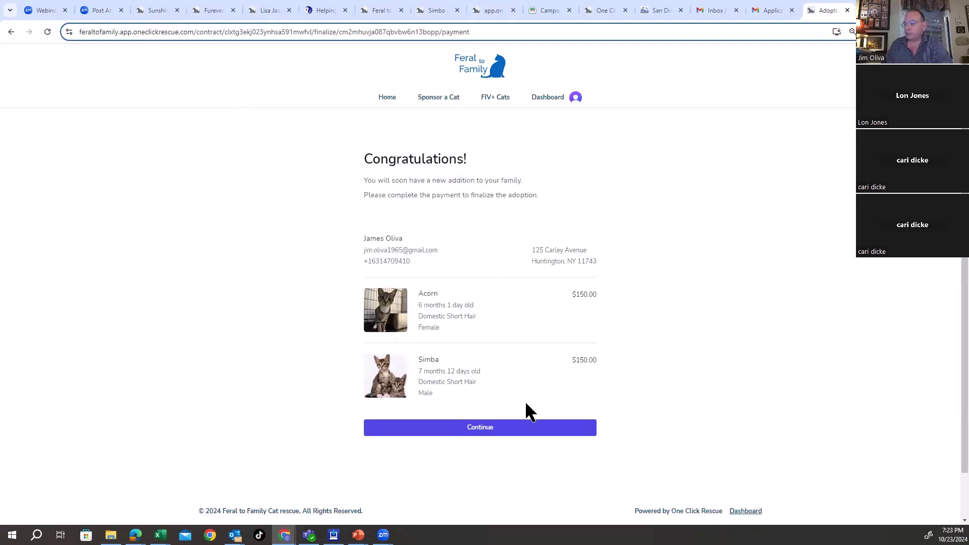
{"action": "left_click", "coordinate": [602, 433]}
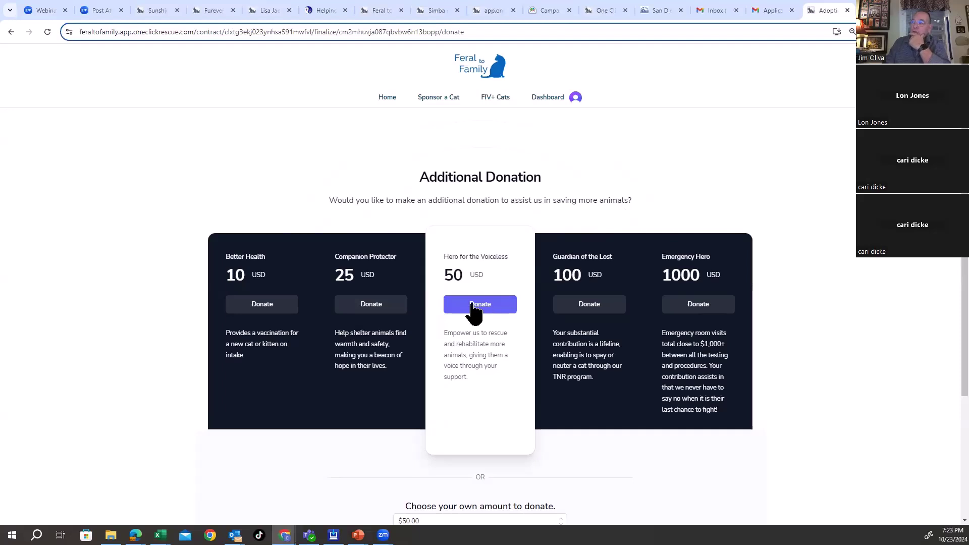
{"action": "left_click", "coordinate": [390, 314]}
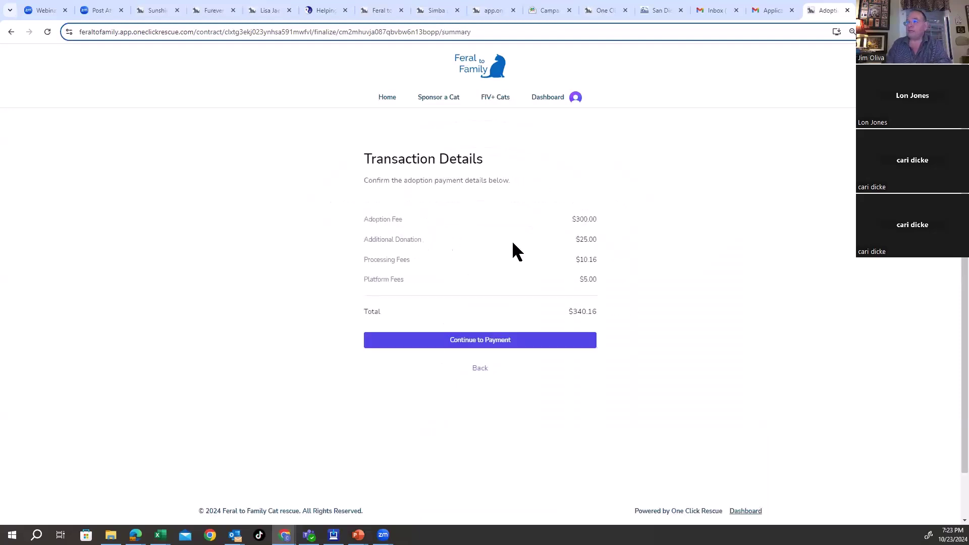
{"action": "left_click_drag", "start_coordinate": [570, 236], "coordinate": [612, 238]}
{"action": "left_click_drag", "start_coordinate": [365, 260], "coordinate": [605, 260]}
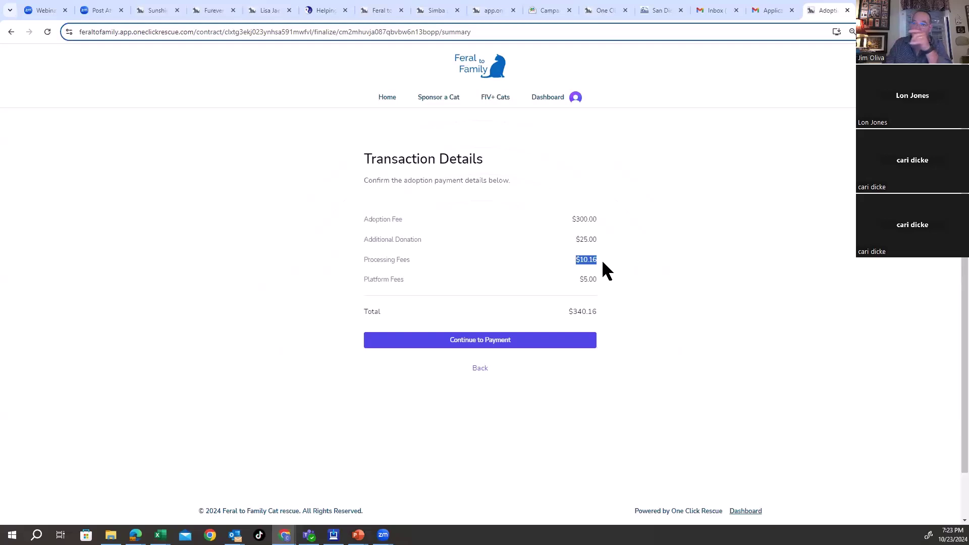
{"action": "left_click", "coordinate": [612, 291]}
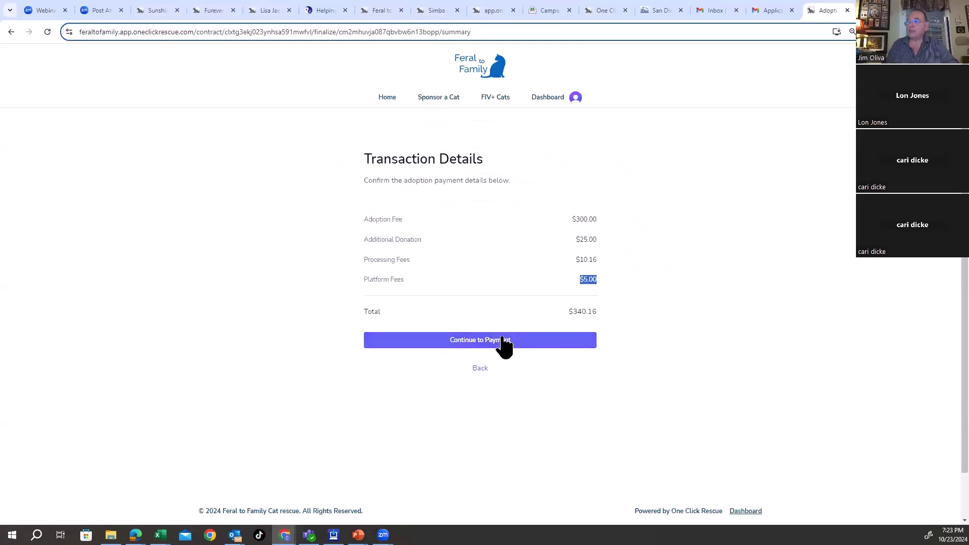
Step: Preview the card payment step, then go back to the $340.16 Transaction Details
{"action": "left_click", "coordinate": [573, 341]}
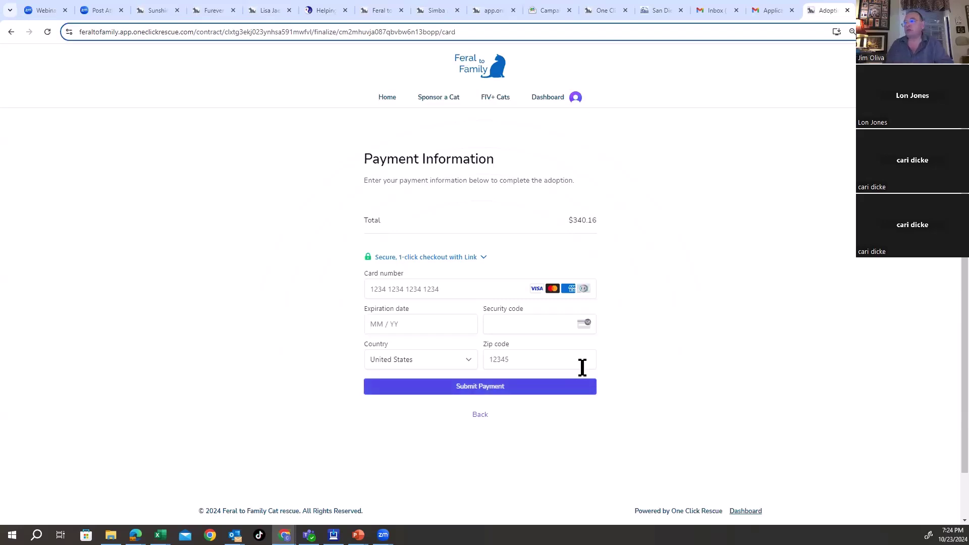
{"action": "left_click", "coordinate": [477, 415]}
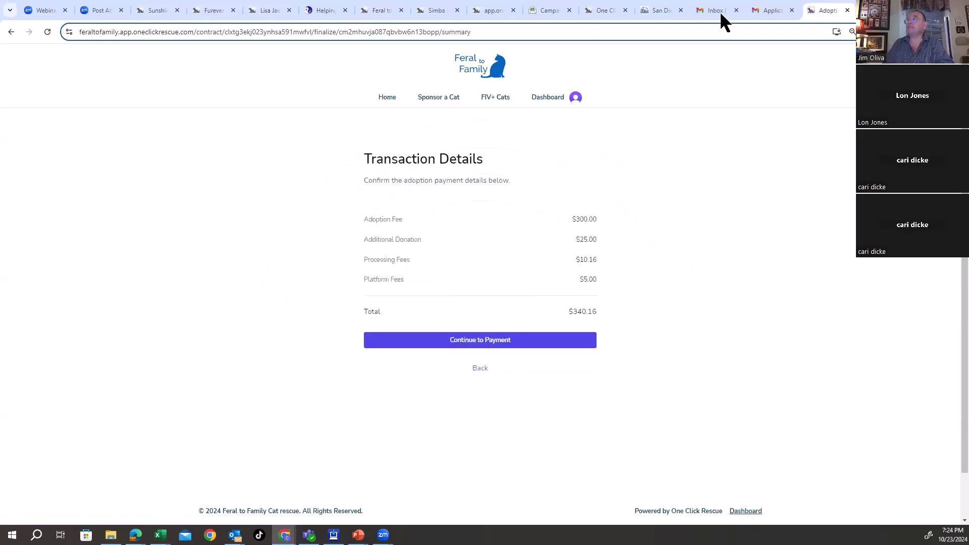
Step: In Gmail, open the application contract email and follow its logo link
{"action": "left_click", "coordinate": [610, 9]}
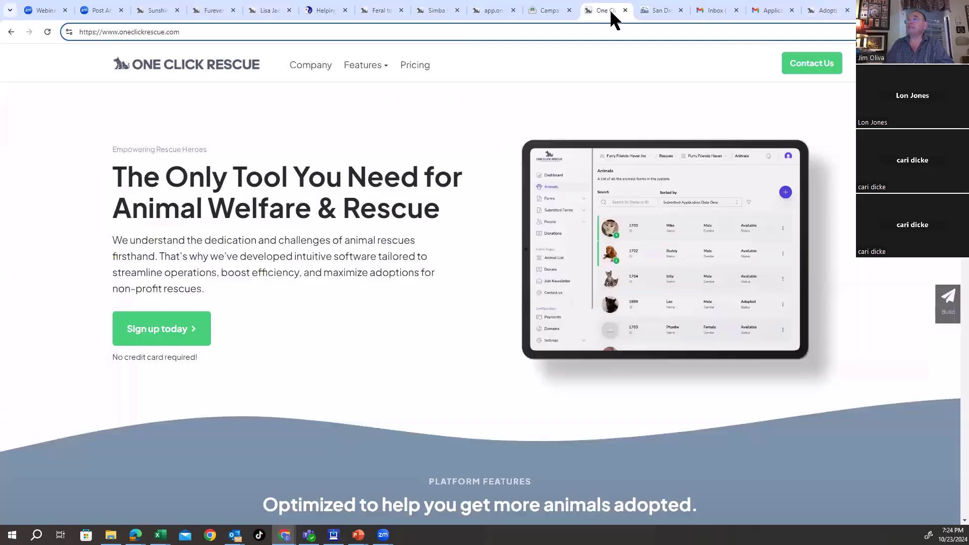
{"action": "left_click", "coordinate": [663, 11]}
{"action": "left_click", "coordinate": [730, 11]}
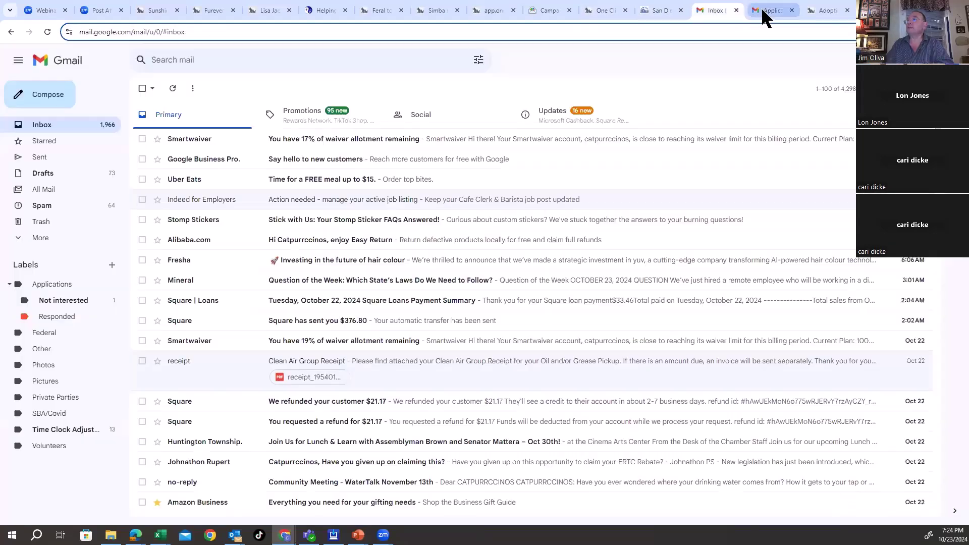
{"action": "left_click", "coordinate": [766, 11]}
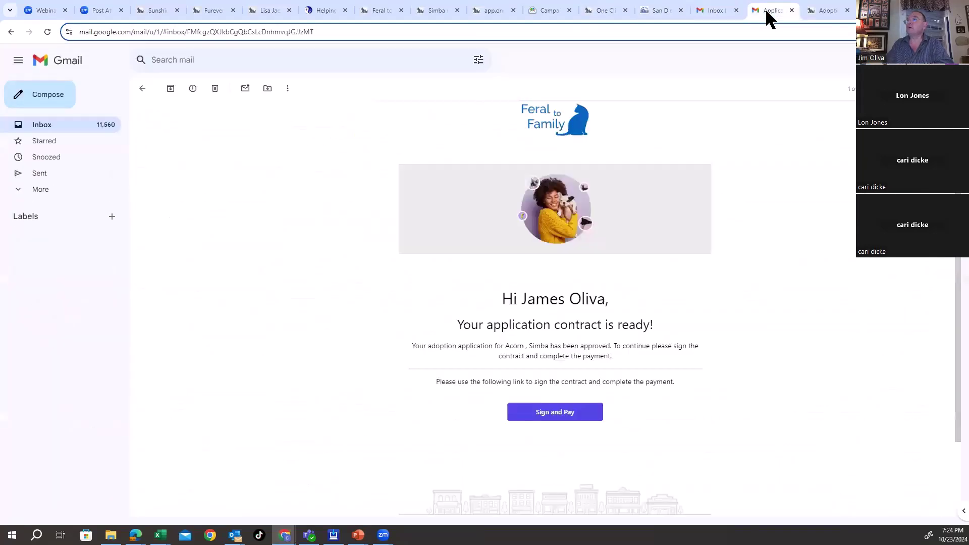
{"action": "left_click", "coordinate": [583, 128]}
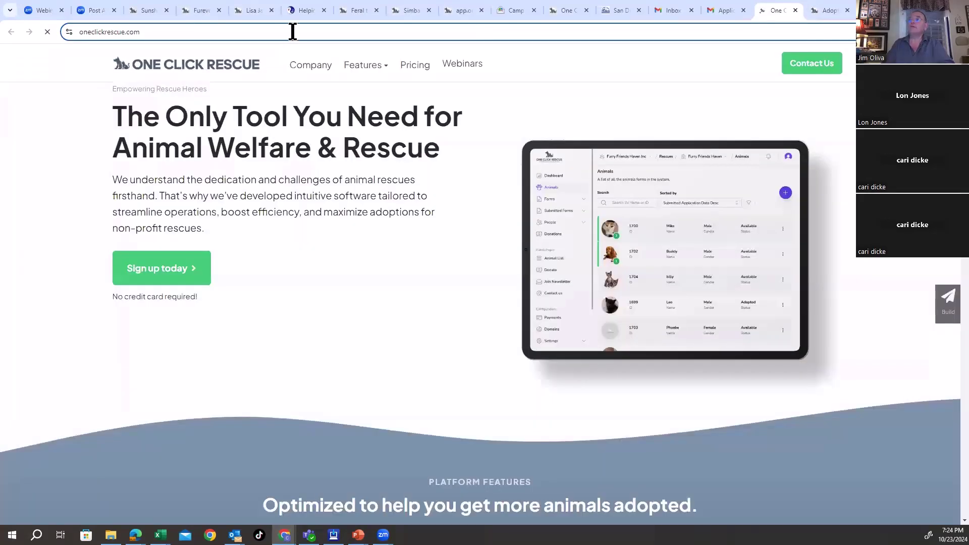
Step: Go to feraltofamily.com in the browser address bar
{"action": "left_click", "coordinate": [295, 33]}
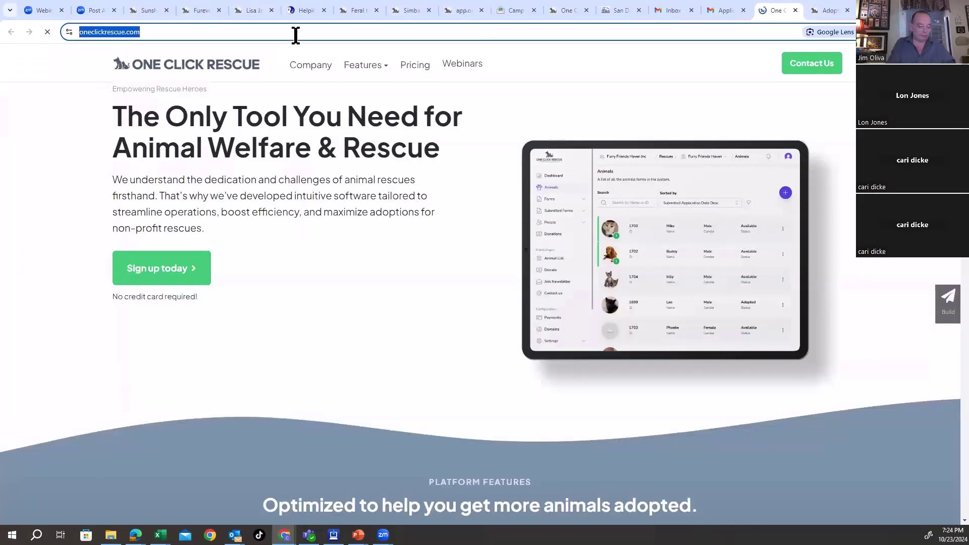
{"action": "type", "text": "ferr"}
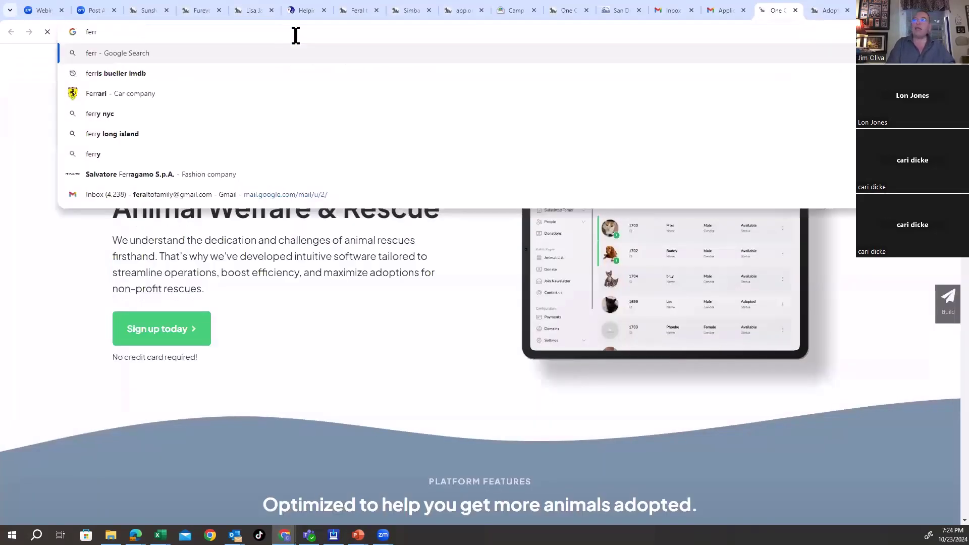
{"action": "type", "text": "al"}
{"action": "key", "text": "BackSpace"}
{"action": "key", "text": "BackSpace"}
{"action": "key", "text": "BackSpace"}
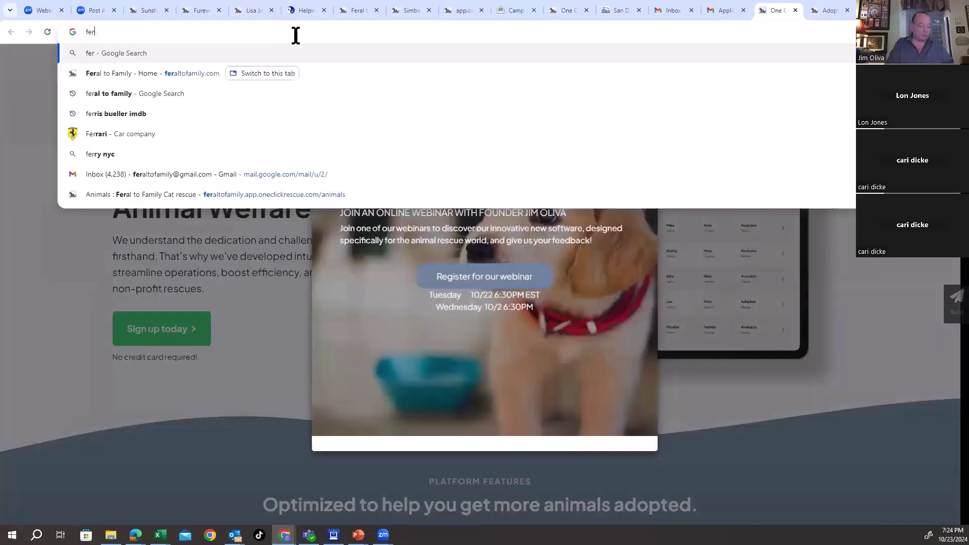
{"action": "type", "text": "altofamily.com"}
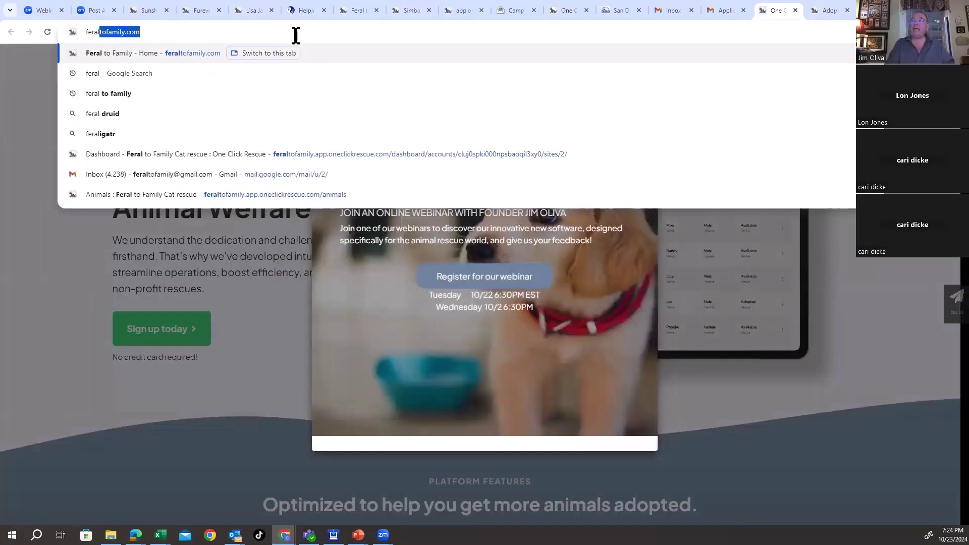
{"action": "key", "text": "Return"}
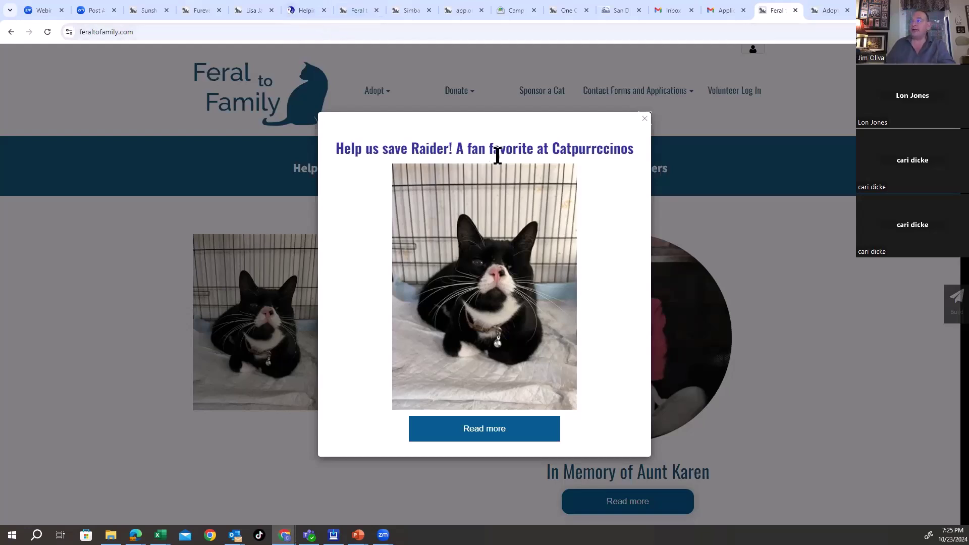
Step: Dismiss the popup, open Link's adoption profile from the Adopt list, and check his $150 fee
{"action": "left_click", "coordinate": [644, 119]}
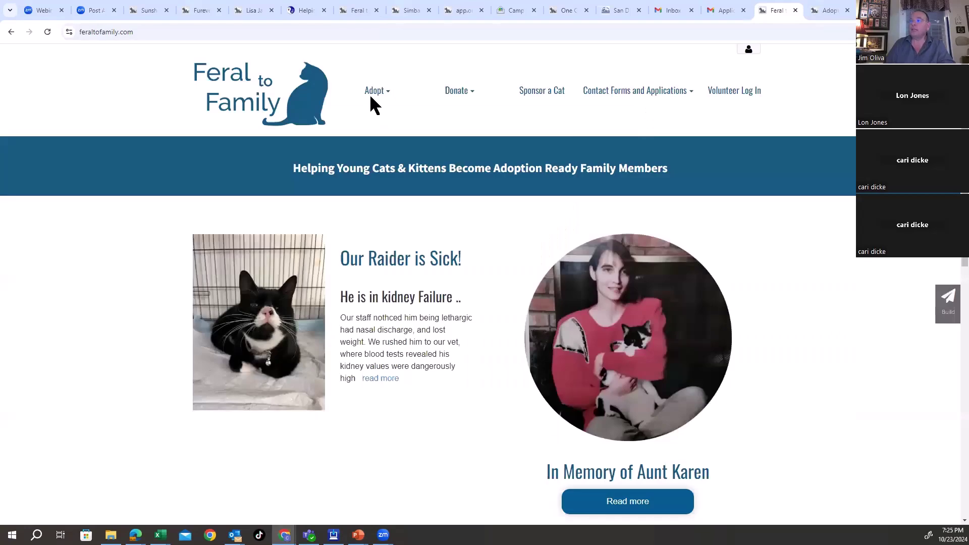
{"action": "left_click", "coordinate": [379, 108]}
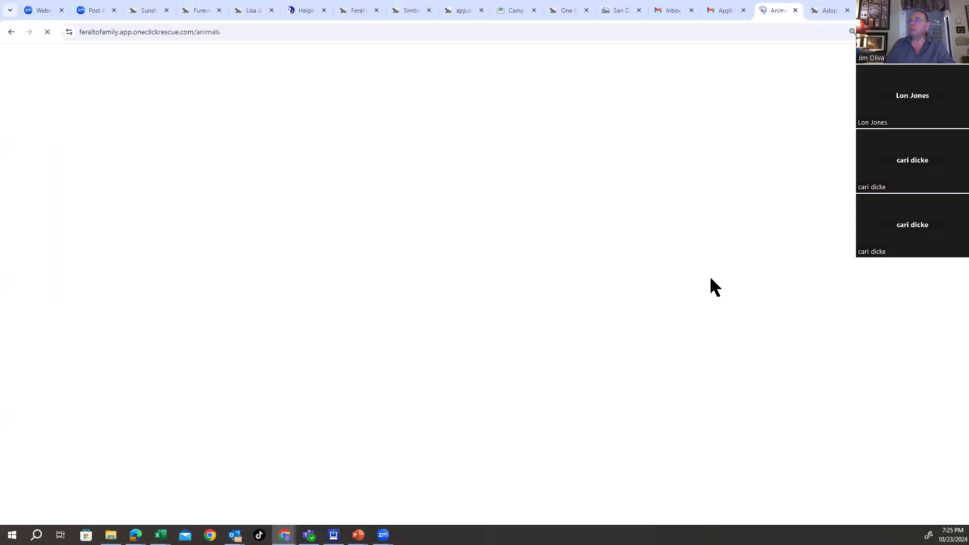
{"action": "left_click", "coordinate": [632, 363]}
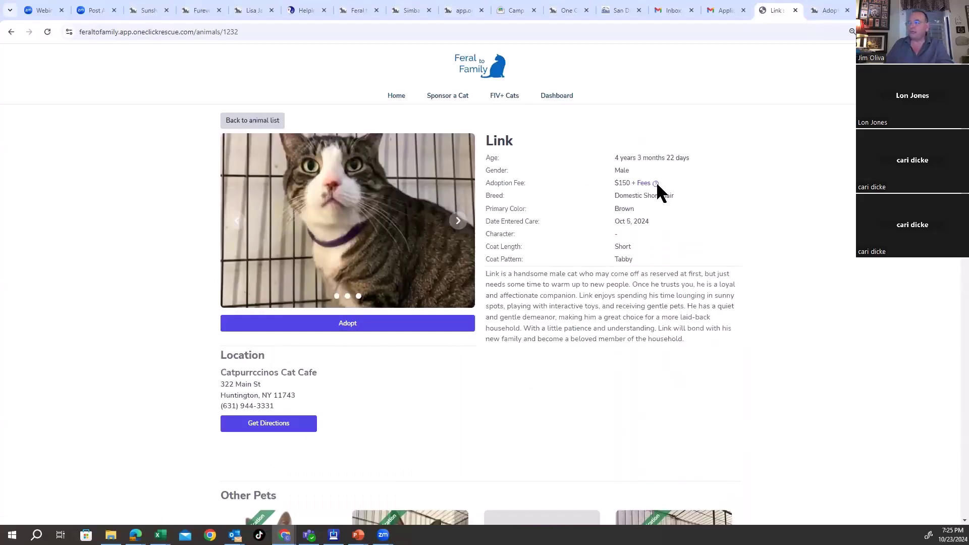
{"action": "mouse_move", "coordinate": [656, 185]}
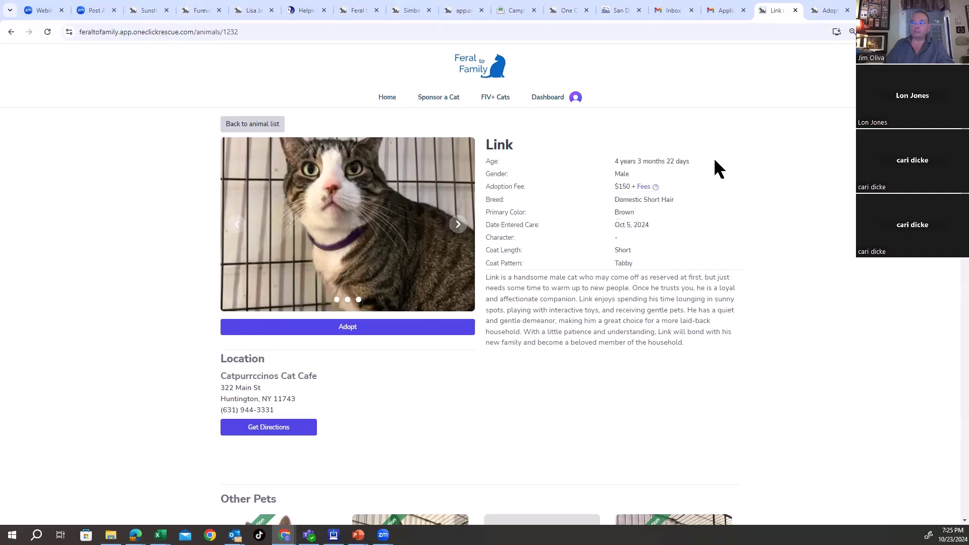
{"action": "left_click_drag", "start_coordinate": [613, 187], "coordinate": [632, 187]}
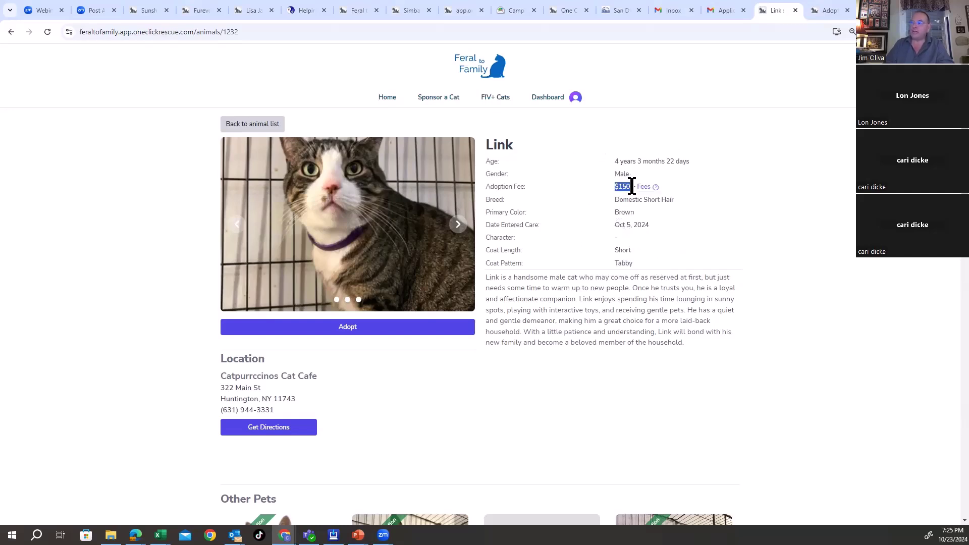
{"action": "left_click", "coordinate": [769, 188]}
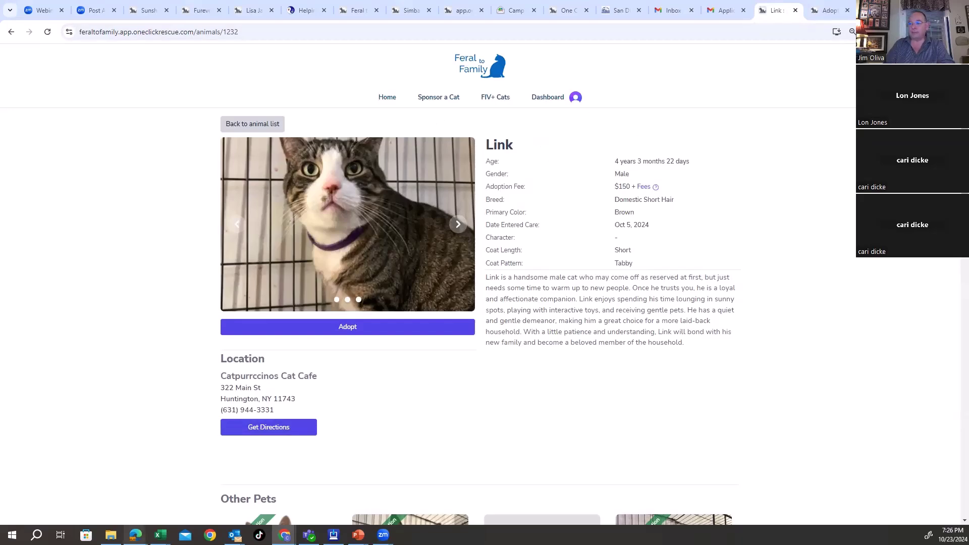
{"action": "mouse_move", "coordinate": [135, 535]}
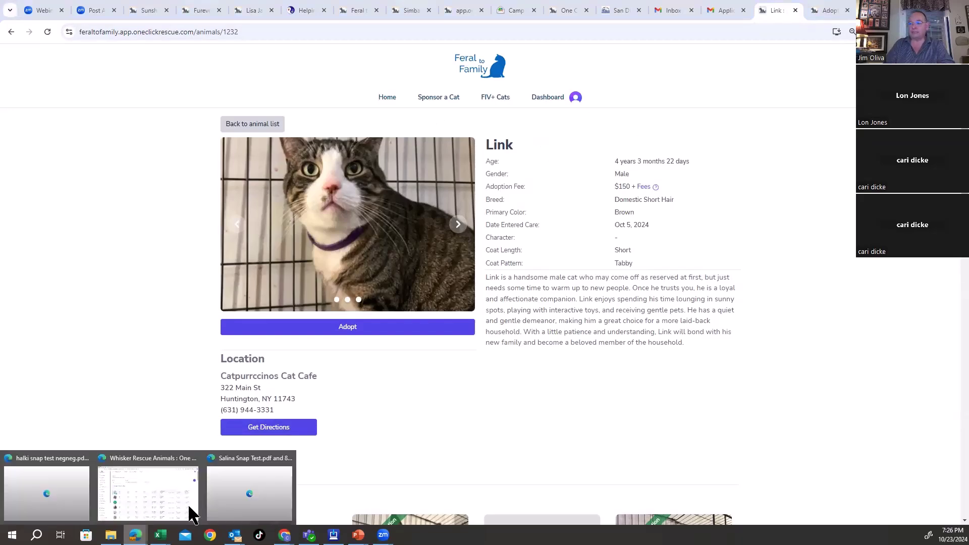
Step: Switch to the Whisker Rescue animals dashboard and open Alexa's record for editing
{"action": "left_click", "coordinate": [177, 477]}
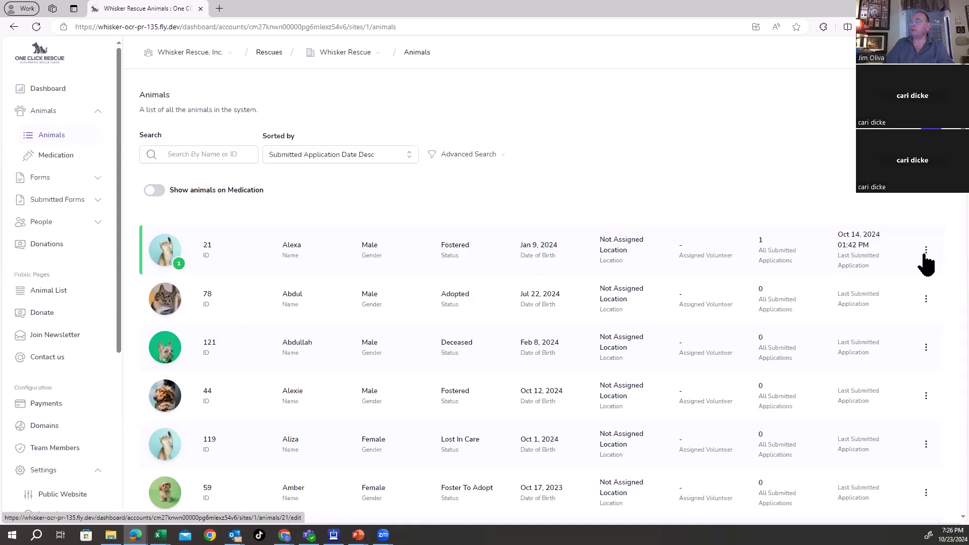
{"action": "left_click", "coordinate": [927, 250]}
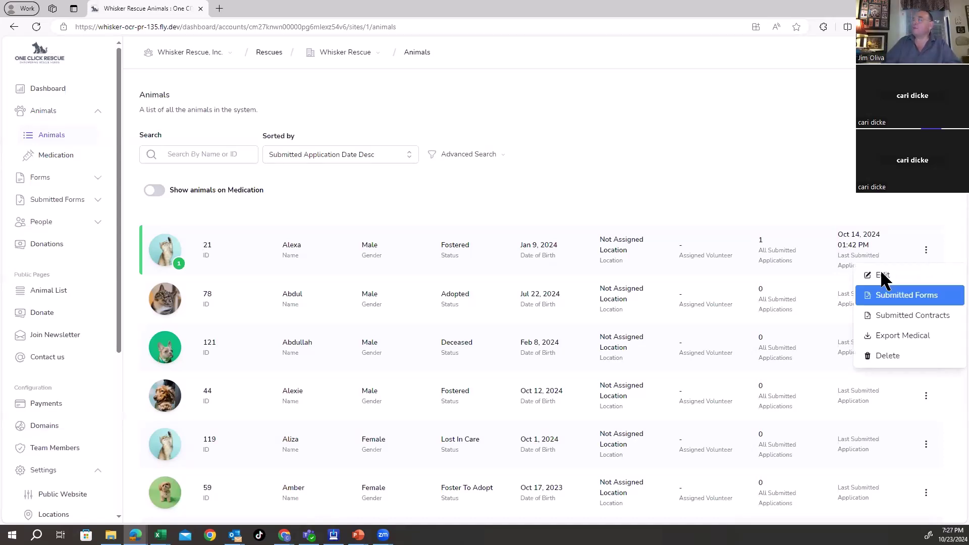
{"action": "left_click", "coordinate": [879, 297]}
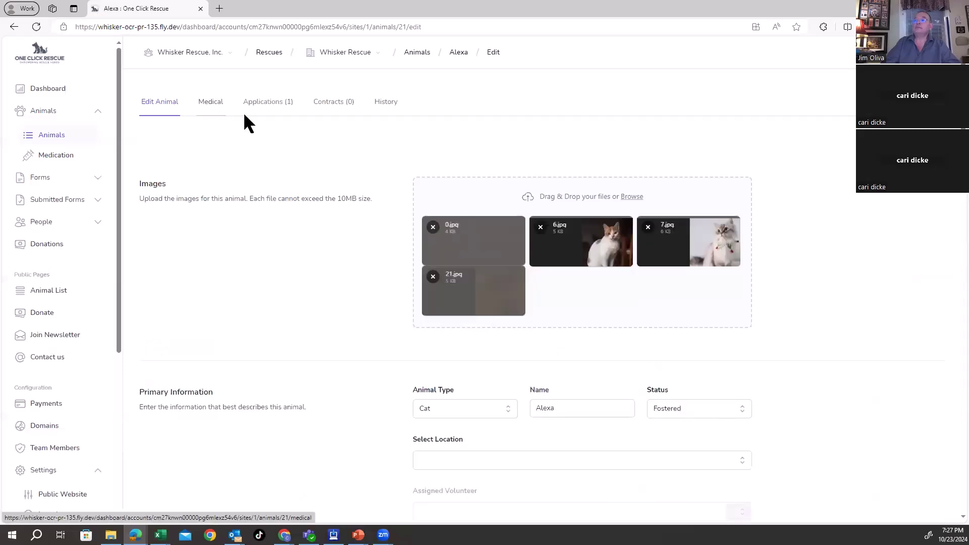
Step: On Alexa's Medical tab, view the health concern note without changes and expand her weight history
{"action": "left_click", "coordinate": [209, 105]}
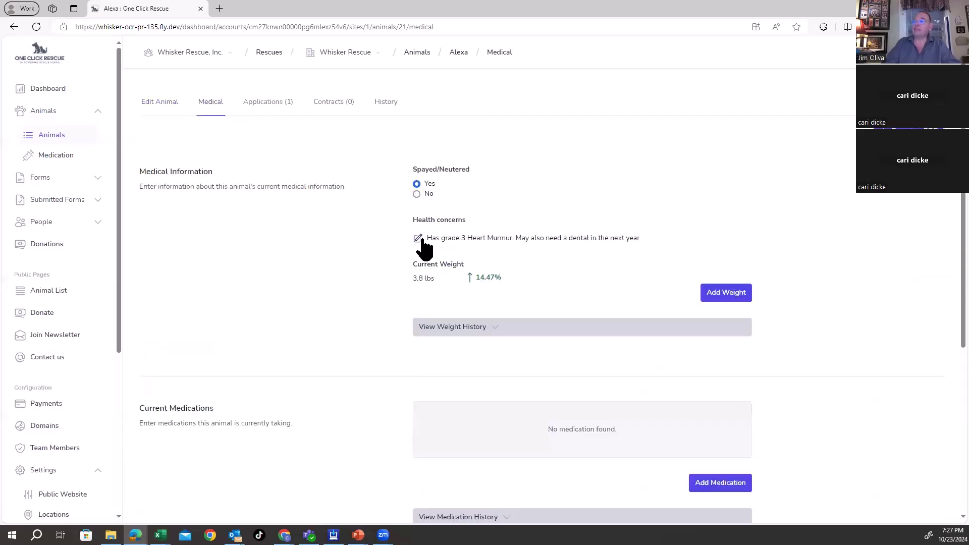
{"action": "left_click", "coordinate": [418, 238]}
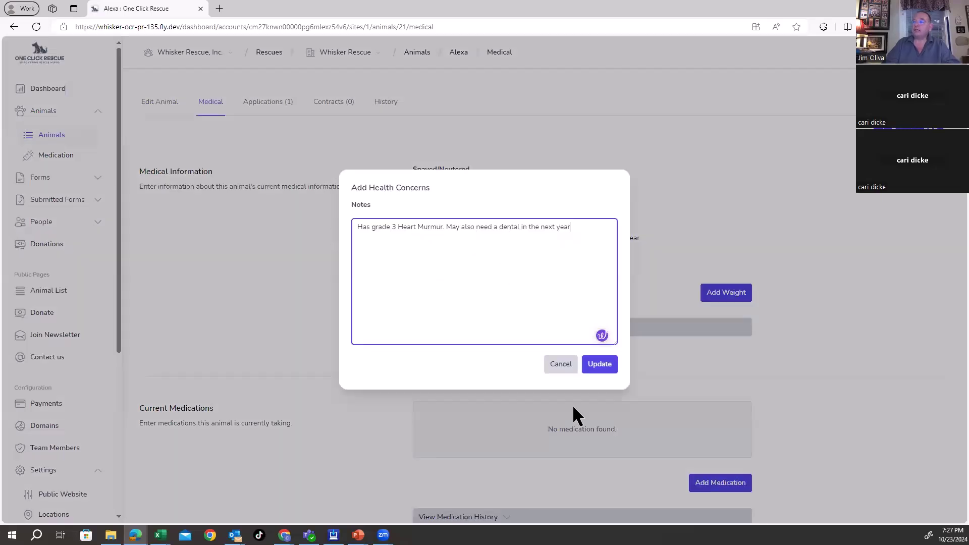
{"action": "left_click", "coordinate": [562, 366]}
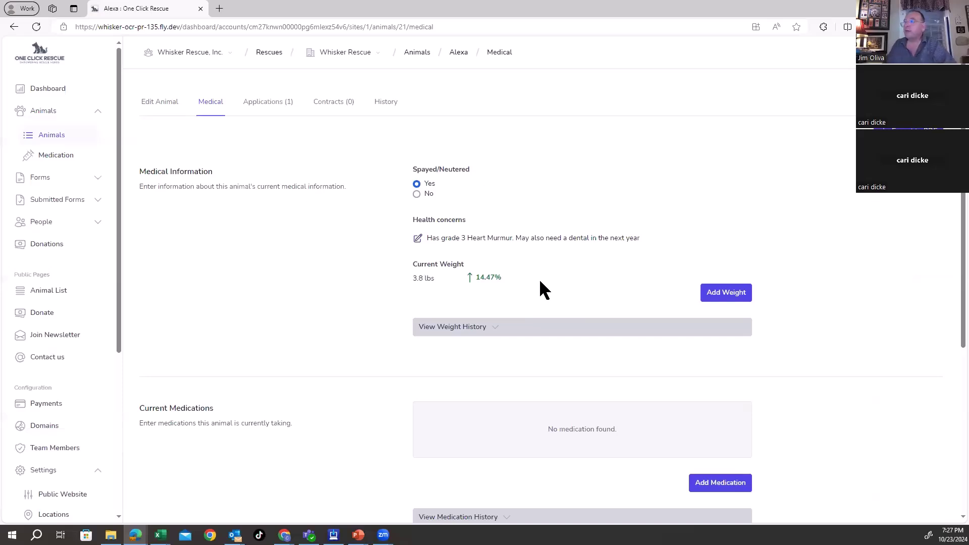
{"action": "left_click", "coordinate": [456, 331]}
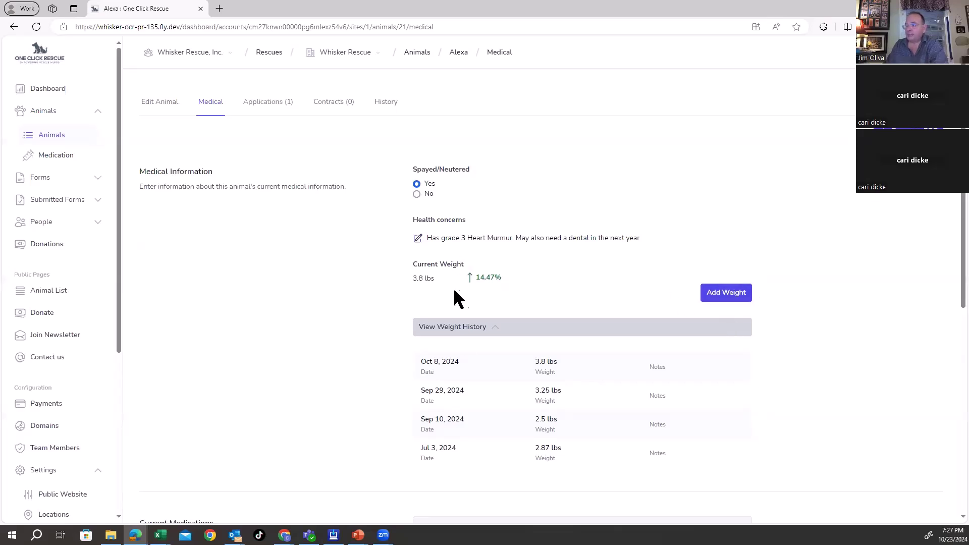
Step: Log a new 8.7 lbs weigh-in for Alexa dated 10/23/2024
{"action": "left_click", "coordinate": [730, 301]}
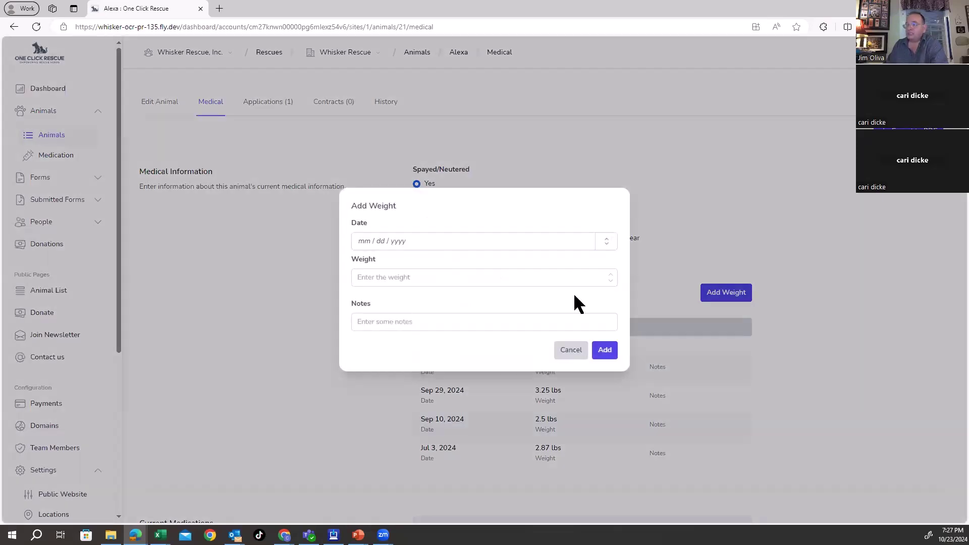
{"action": "left_click", "coordinate": [370, 243]}
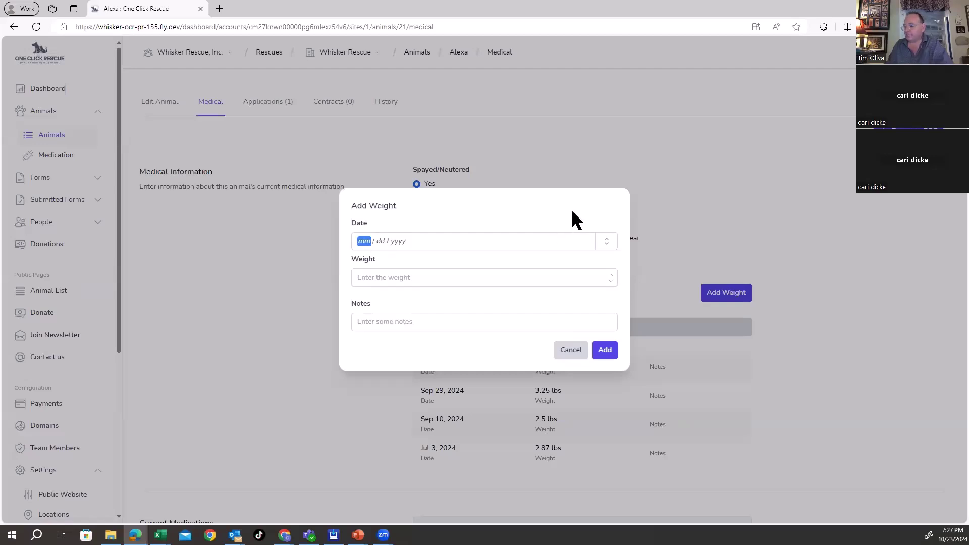
{"action": "type", "text": "4"}
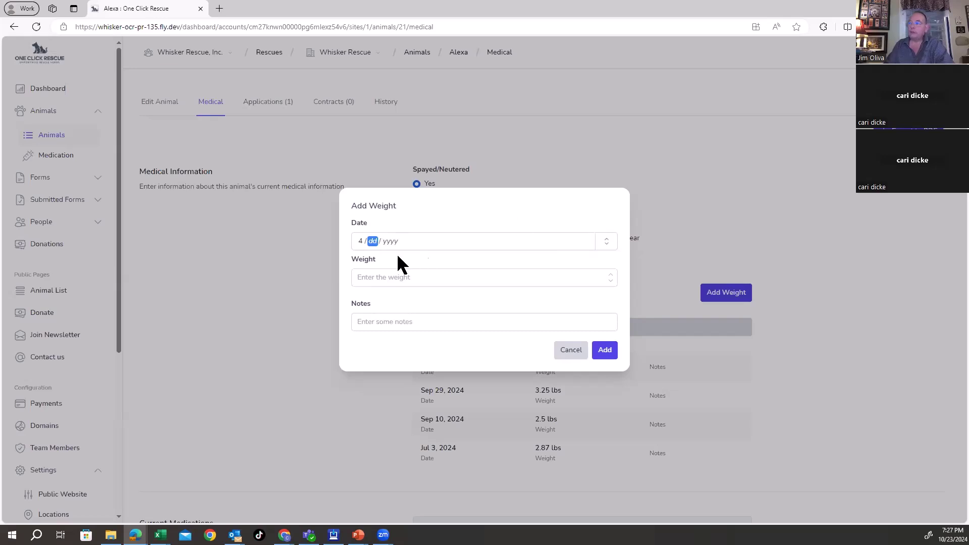
{"action": "left_click", "coordinate": [363, 241]}
{"action": "type", "text": "10 / "}
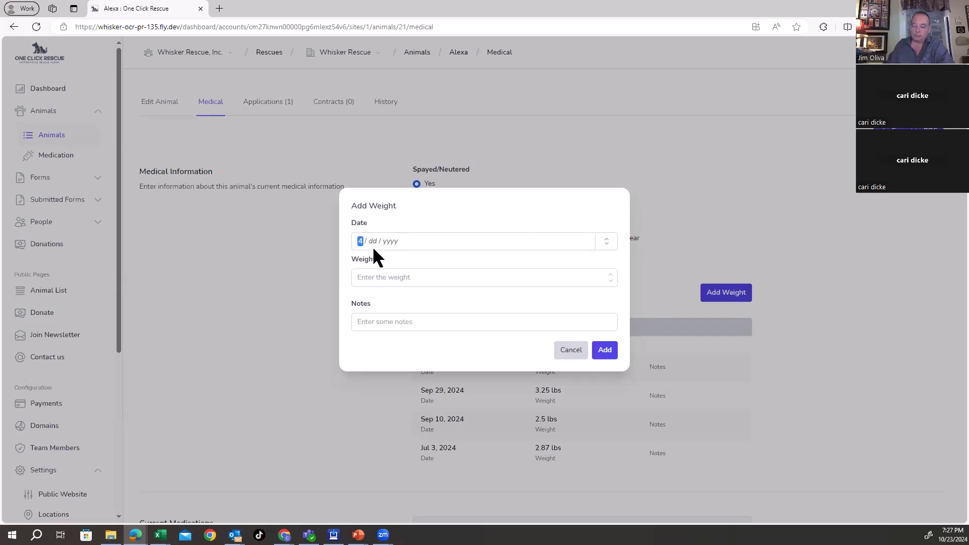
{"action": "type", "text": "23 / 2024"}
{"action": "left_click", "coordinate": [482, 277]}
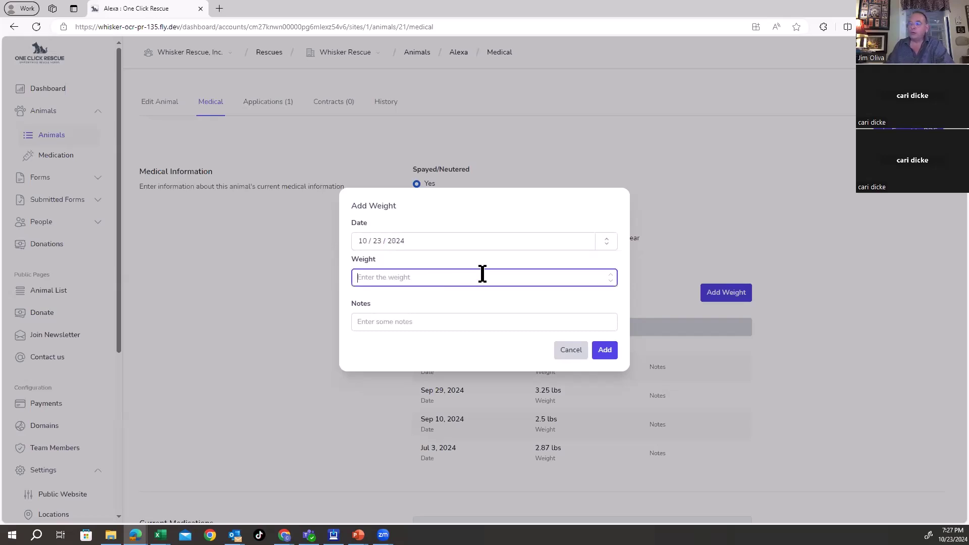
{"action": "type", "text": "8.7"}
{"action": "left_click", "coordinate": [603, 350]}
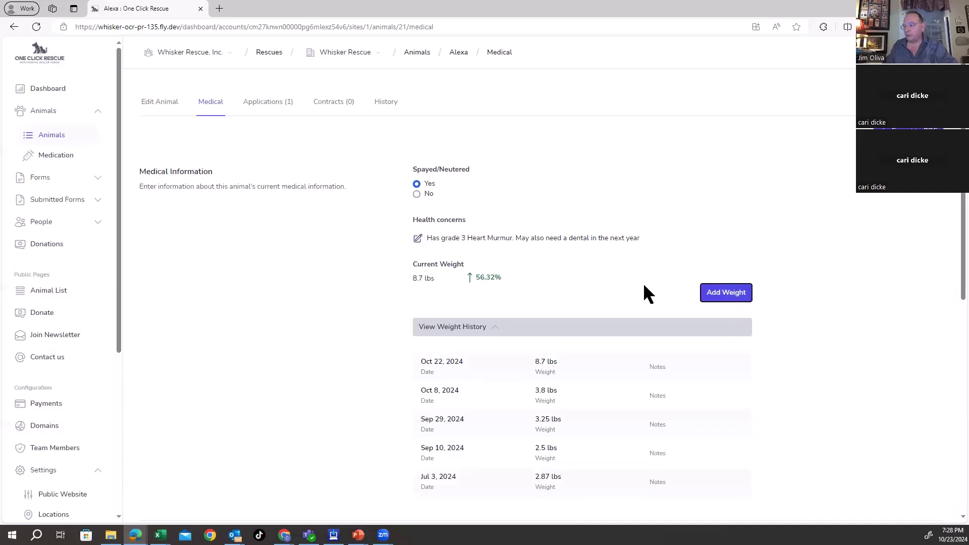
Step: Scroll down and expand Alexa's medication history to show the past Panakur course
{"action": "scroll", "coordinate": [773, 351], "scroll_direction": "down", "scroll_amount": 5}
{"action": "scroll", "coordinate": [696, 336], "scroll_direction": "down", "scroll_amount": 2}
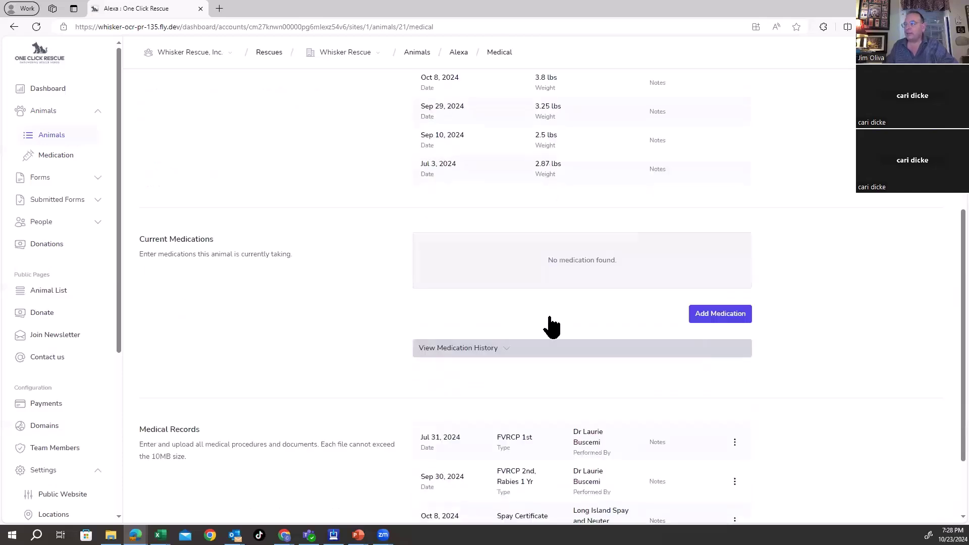
{"action": "left_click", "coordinate": [480, 327]}
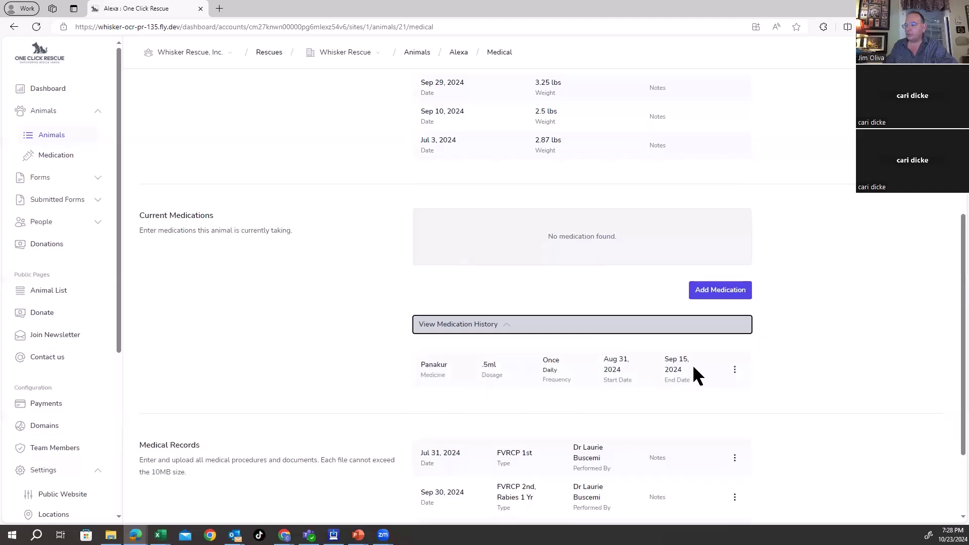
Step: Start a new medication entry for Clavamox at 1.2ml with the frequency set to Once
{"action": "left_click", "coordinate": [722, 292]}
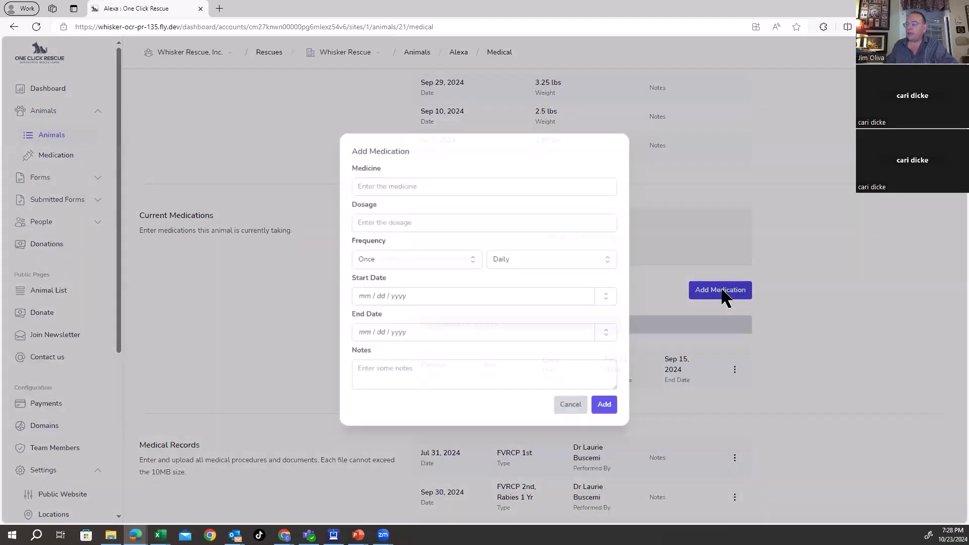
{"action": "left_click", "coordinate": [382, 186]}
{"action": "left_click", "coordinate": [379, 222]}
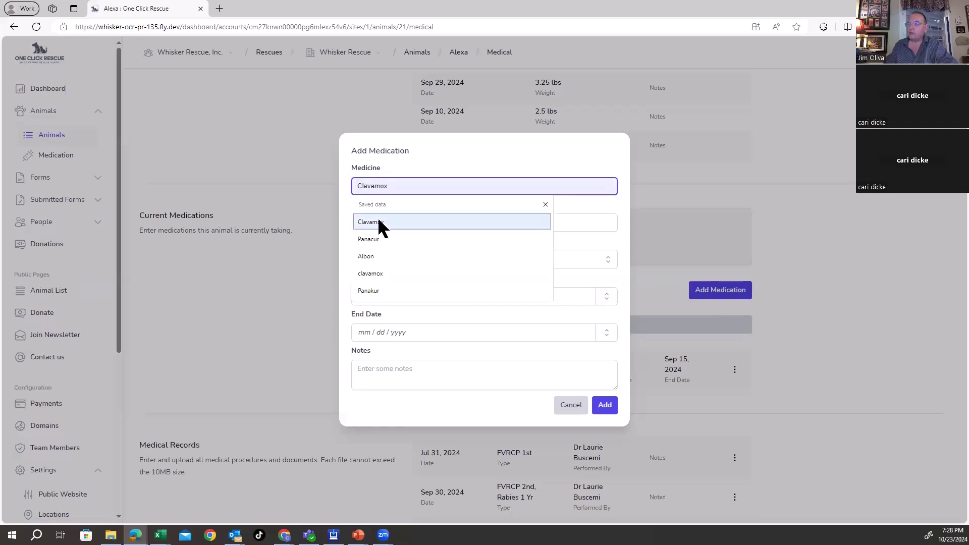
{"action": "left_click", "coordinate": [392, 223]}
{"action": "type", "text": "1.2ml"}
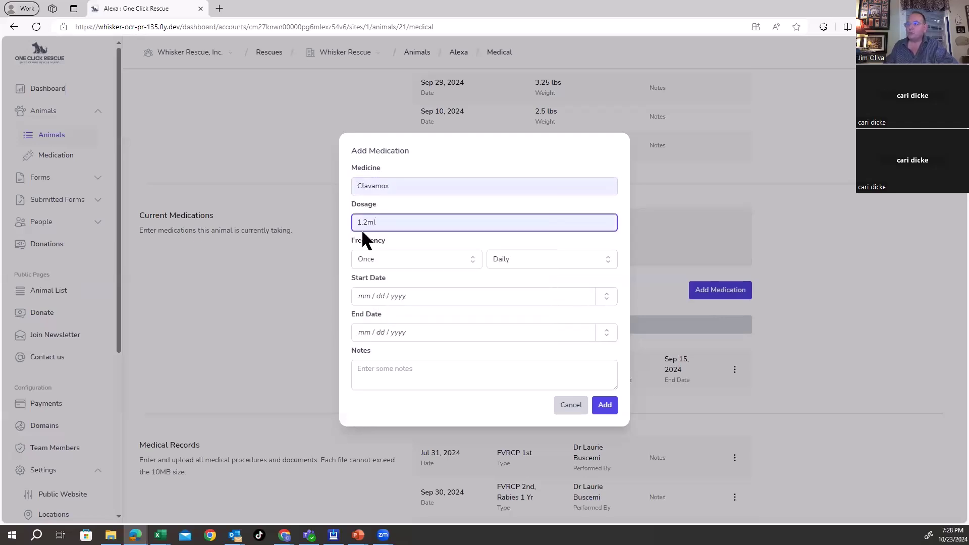
{"action": "left_click", "coordinate": [366, 259]}
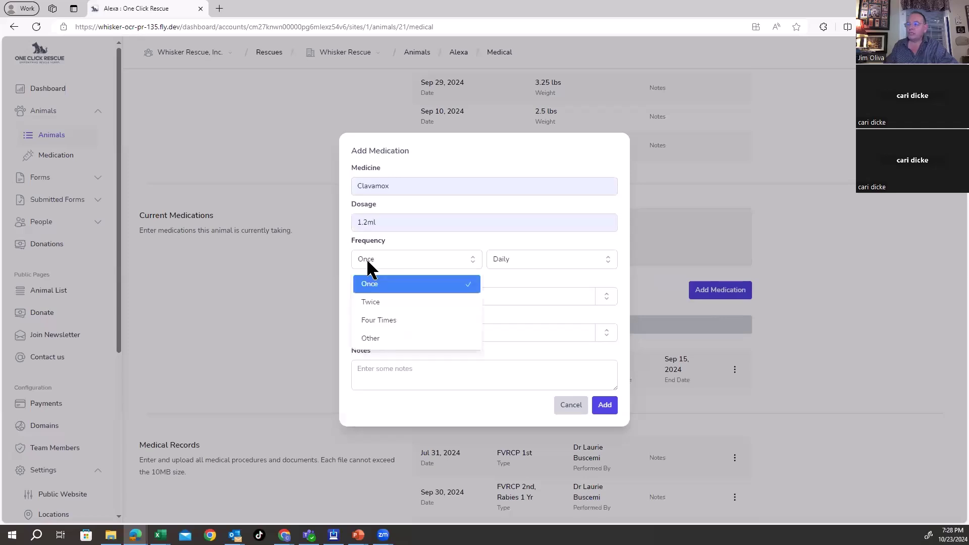
{"action": "left_click", "coordinate": [372, 338]}
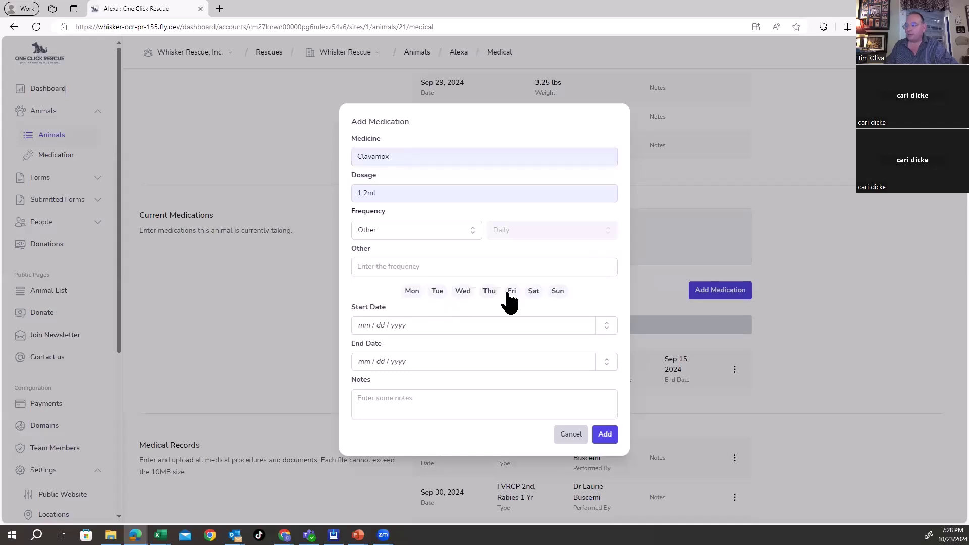
{"action": "left_click", "coordinate": [379, 231]}
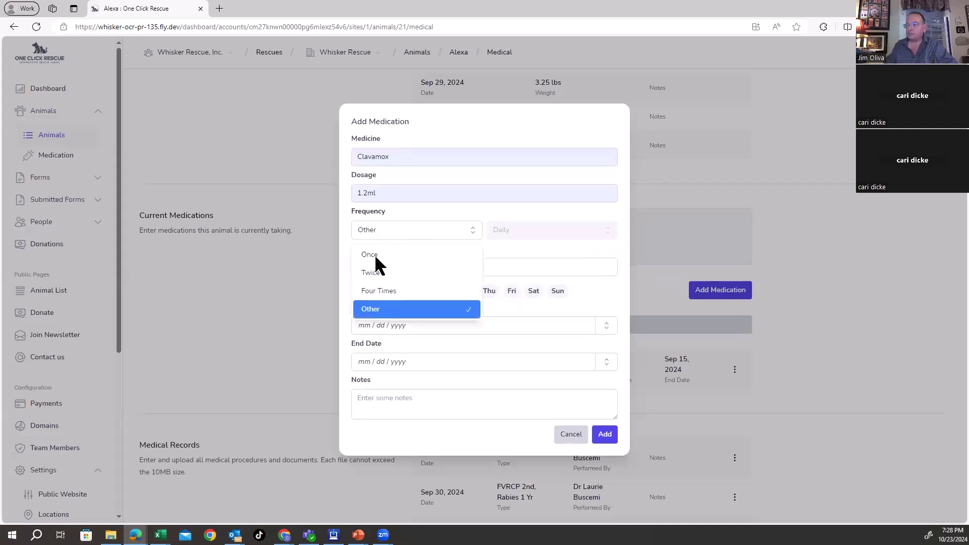
{"action": "left_click", "coordinate": [374, 256]}
Step: Set start date 10/22/2024 and end date Oct 29, add a URI note, and save
{"action": "left_click", "coordinate": [364, 297]}
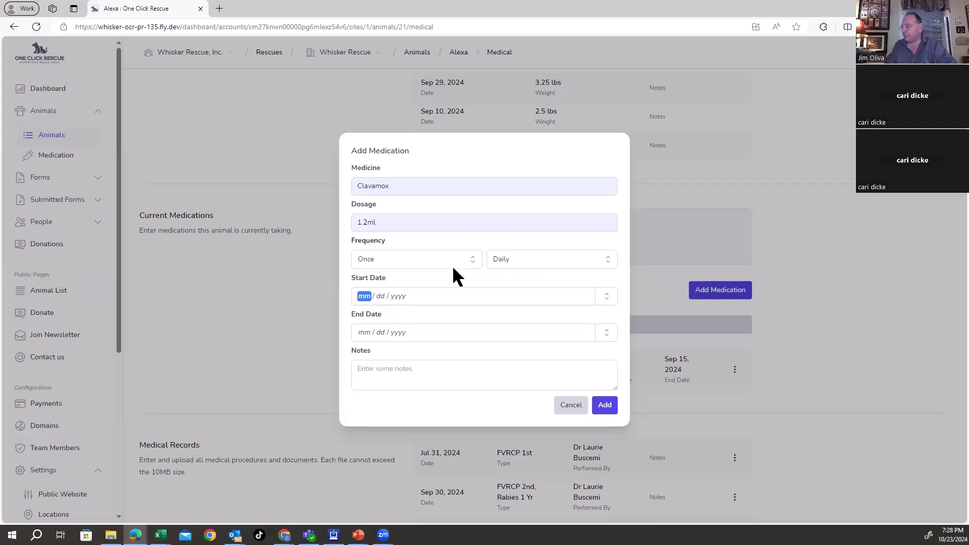
{"action": "type", "text": "10 / 22 / 2024"}
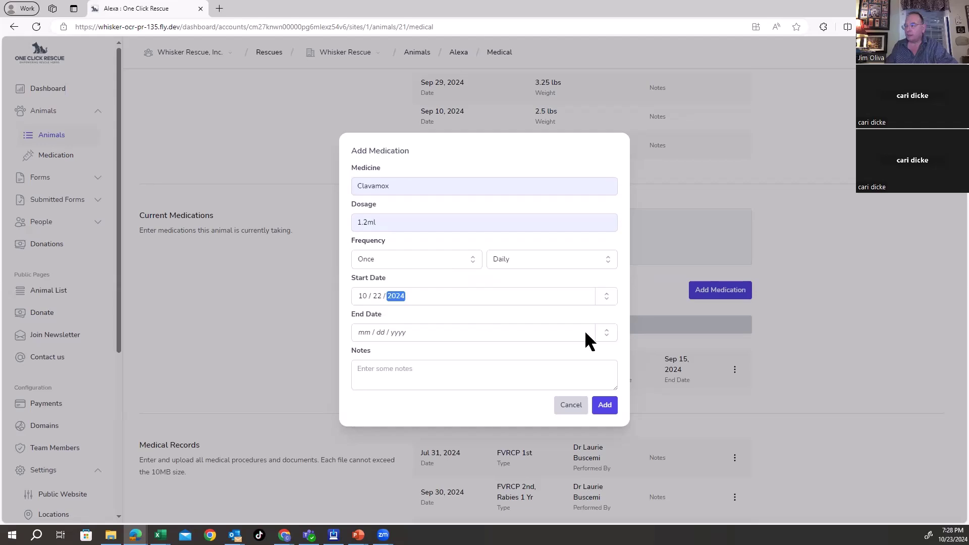
{"action": "key", "text": "Tab"}
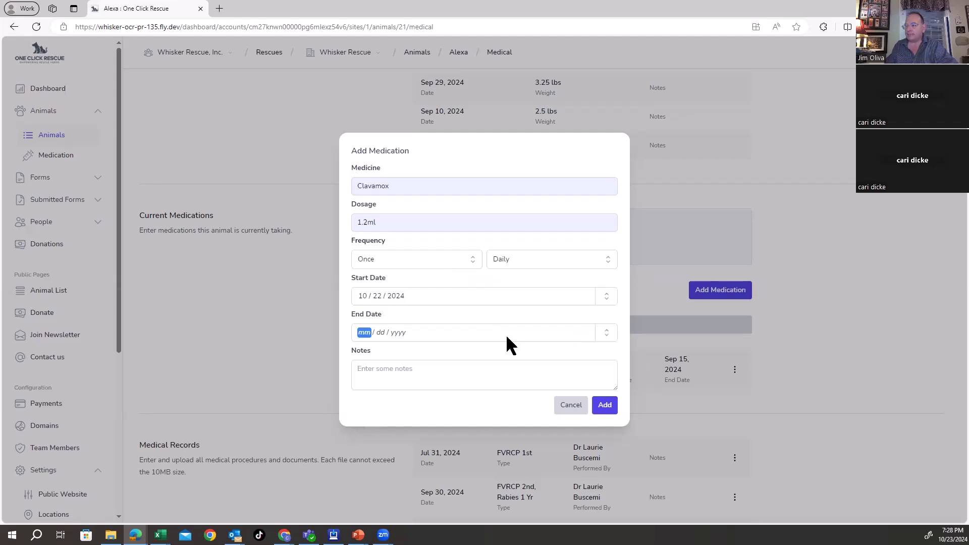
{"action": "left_click", "coordinate": [505, 334]}
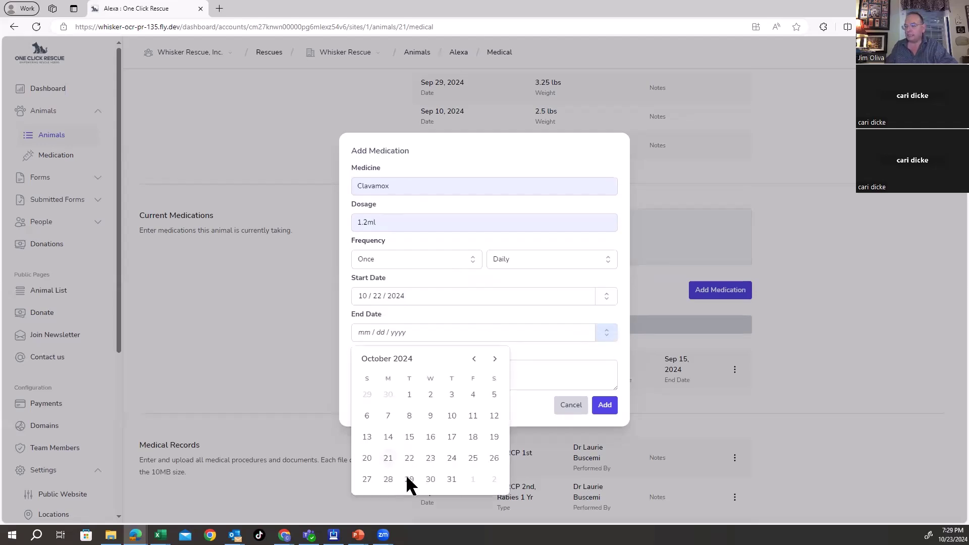
{"action": "key", "text": "Return"}
{"action": "left_click", "coordinate": [390, 375]}
{"action": "type", "text": "HAs"}
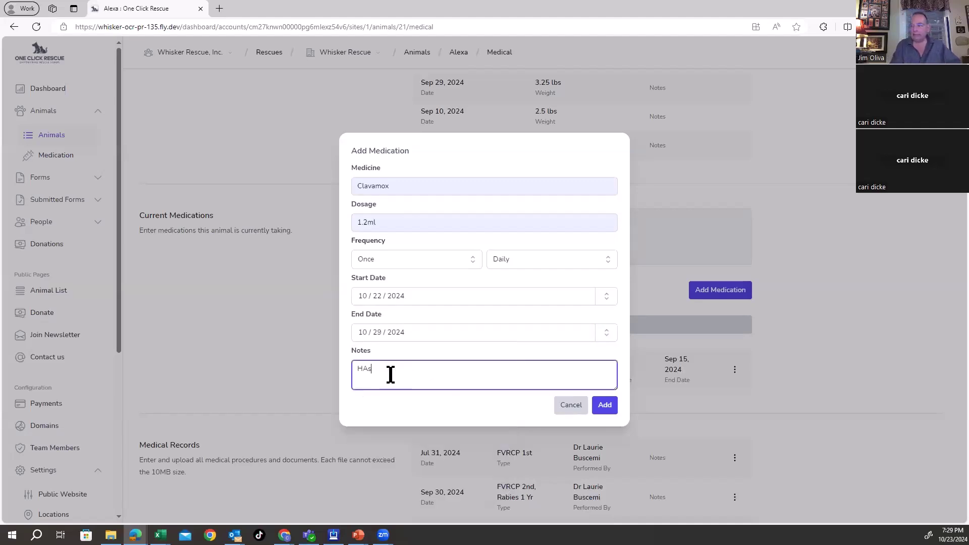
{"action": "key", "text": "BackSpace"}
{"action": "key", "text": "BackSpace"}
{"action": "type", "text": "as URI"}
{"action": "left_click", "coordinate": [603, 406]}
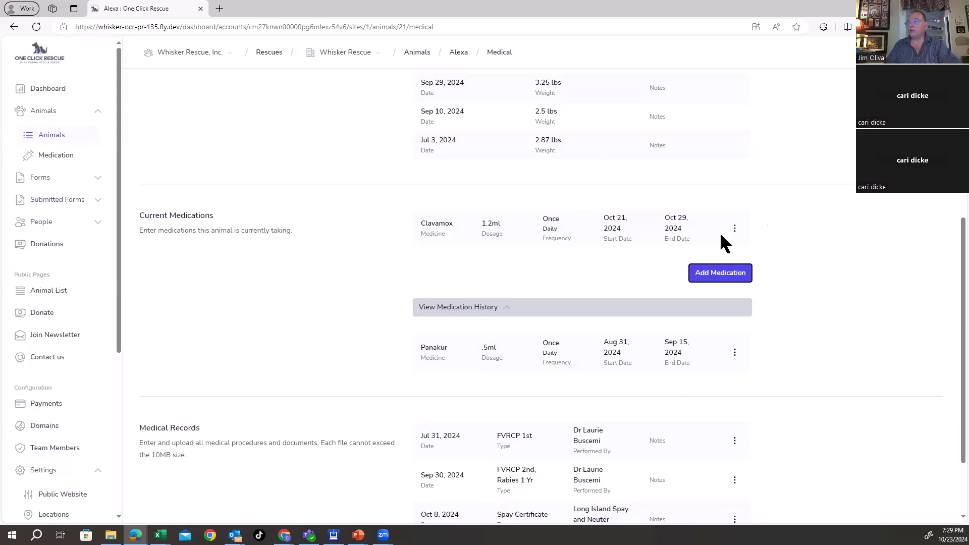
Step: In the Clavamox dosage schedule, update the Oct 21 and Oct 22 dose statuses, then close it
{"action": "left_click", "coordinate": [753, 255]}
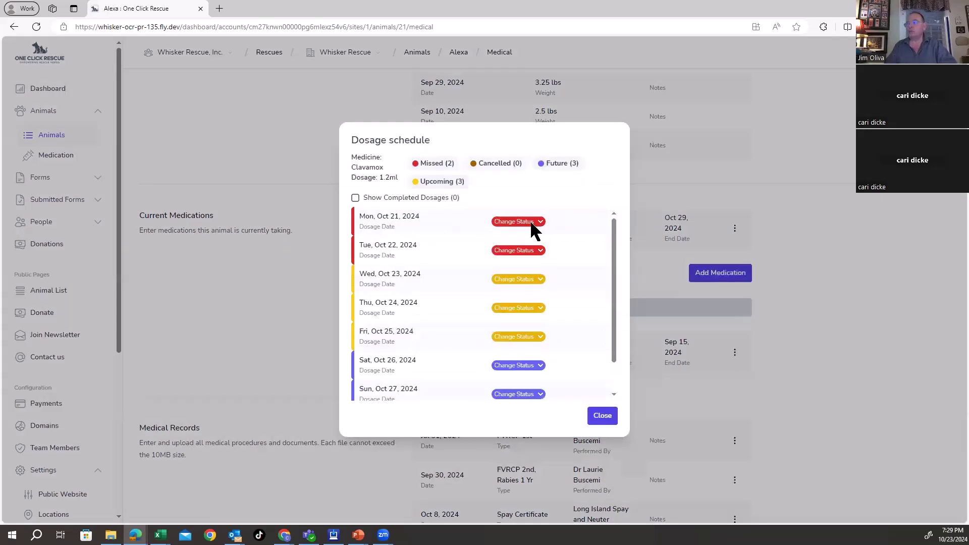
{"action": "left_click", "coordinate": [531, 223]}
{"action": "left_click", "coordinate": [534, 248]}
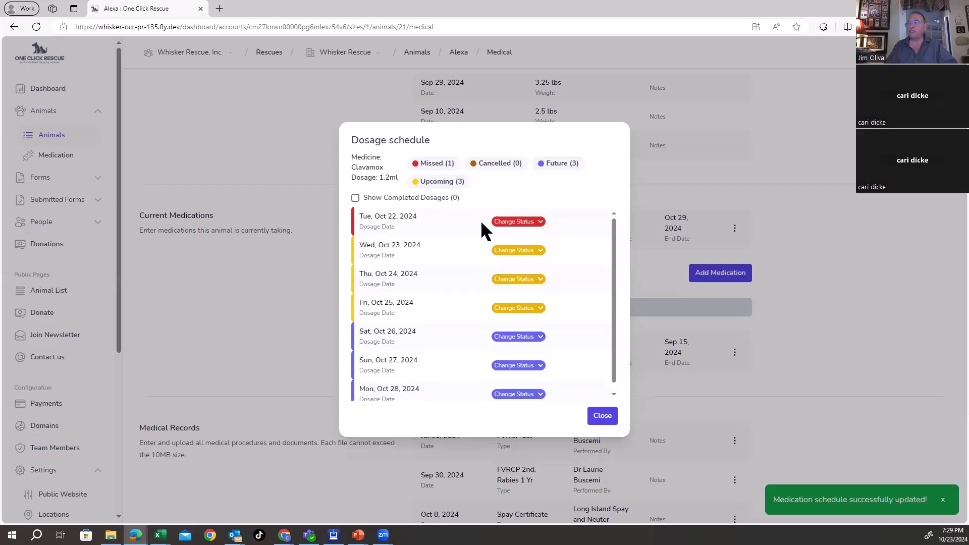
{"action": "left_click", "coordinate": [513, 222]}
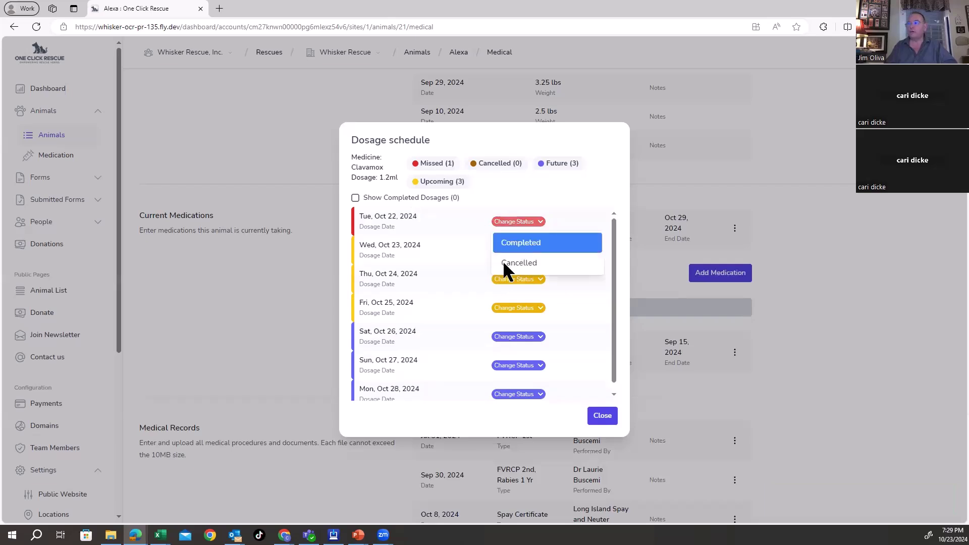
{"action": "left_click", "coordinate": [505, 264]}
{"action": "left_click", "coordinate": [603, 416]}
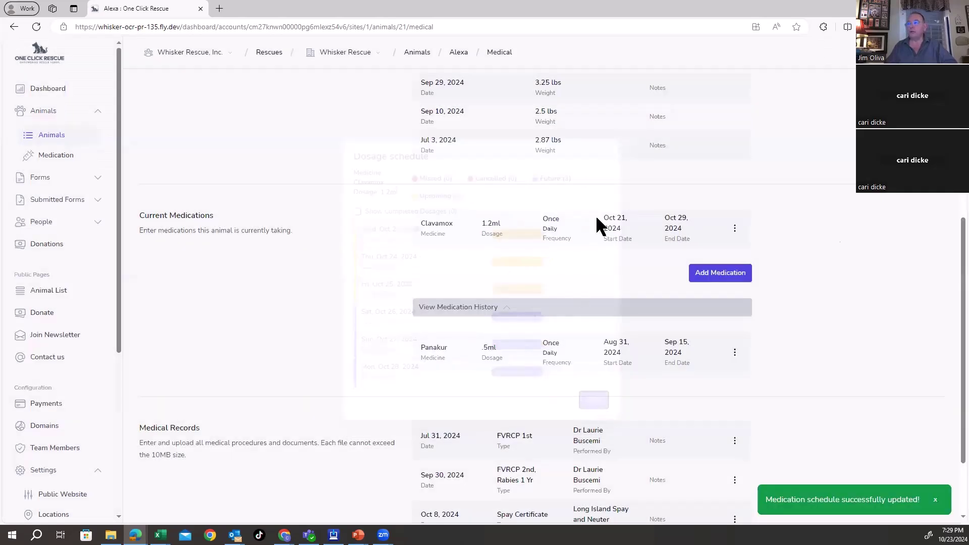
{"action": "scroll", "coordinate": [646, 293], "scroll_direction": "down", "scroll_amount": 2}
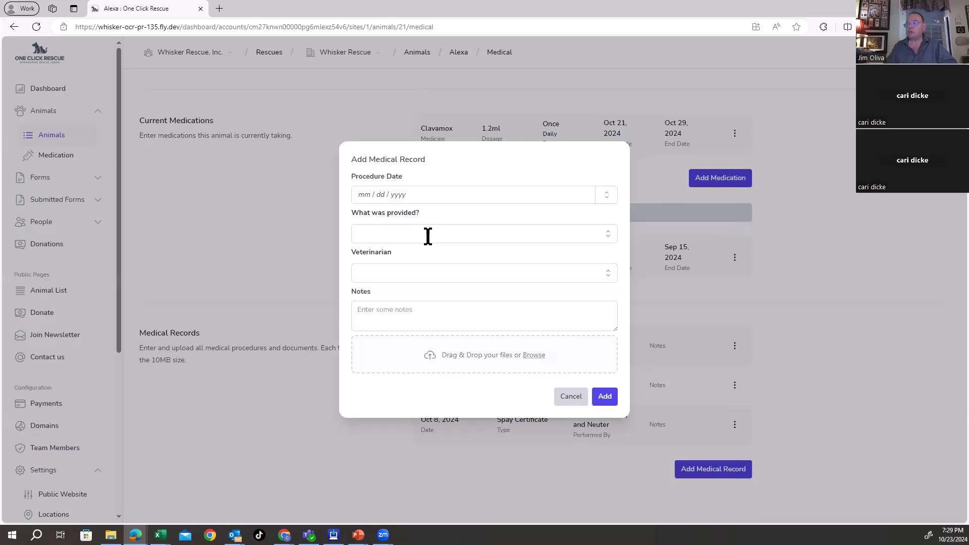
Step: Try the Add Medical Record procedure and veterinarian fields, then discard the form unsaved
{"action": "left_click", "coordinate": [428, 237]}
{"action": "left_click", "coordinate": [596, 235]}
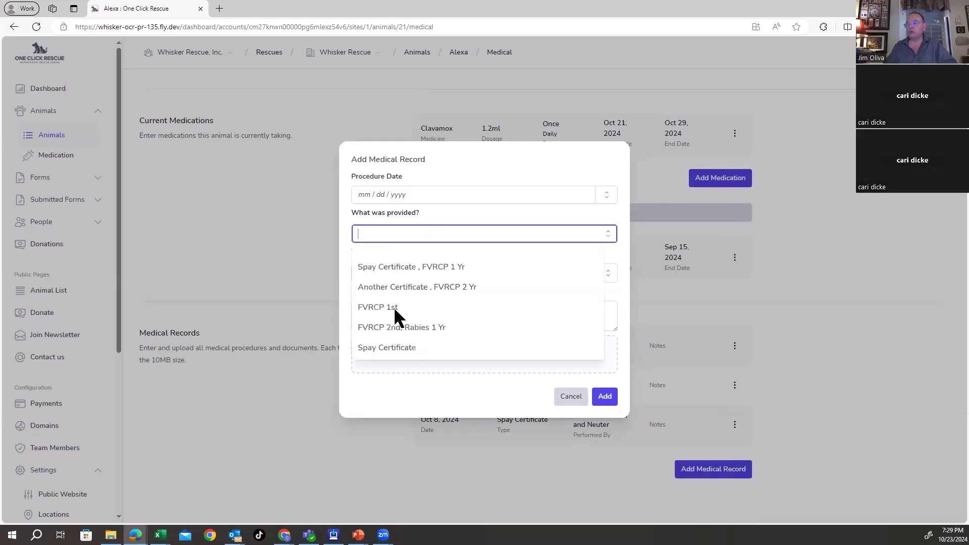
{"action": "key", "text": "Escape"}
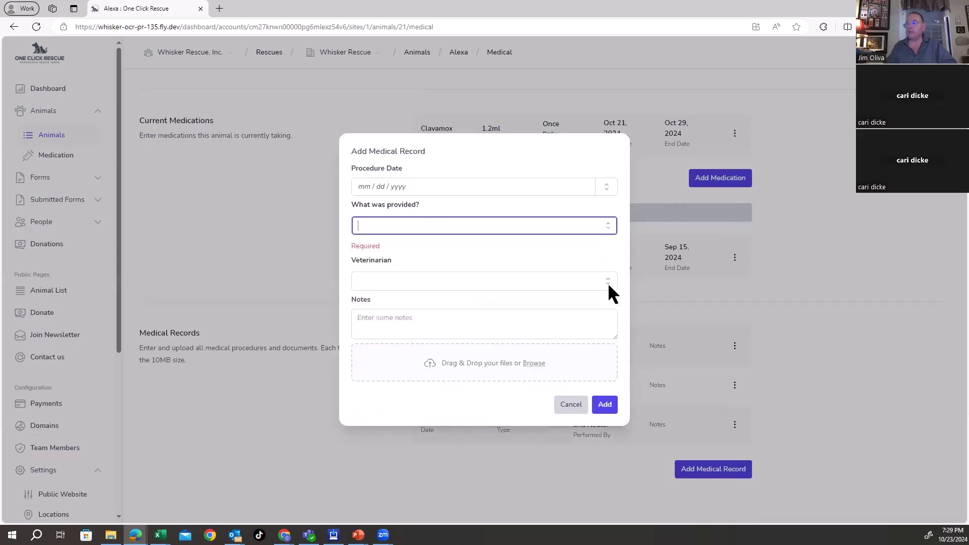
{"action": "key", "text": "Tab"}
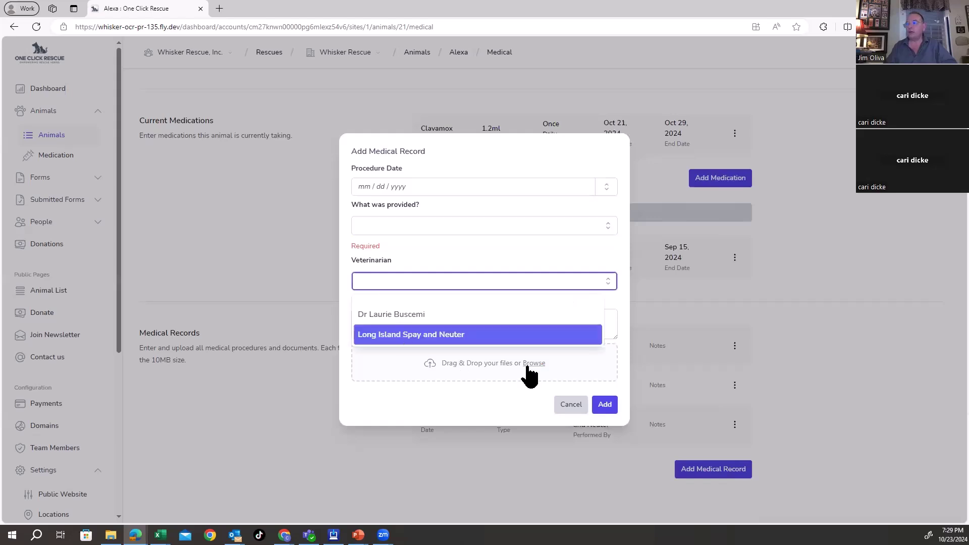
{"action": "key", "text": "Return"}
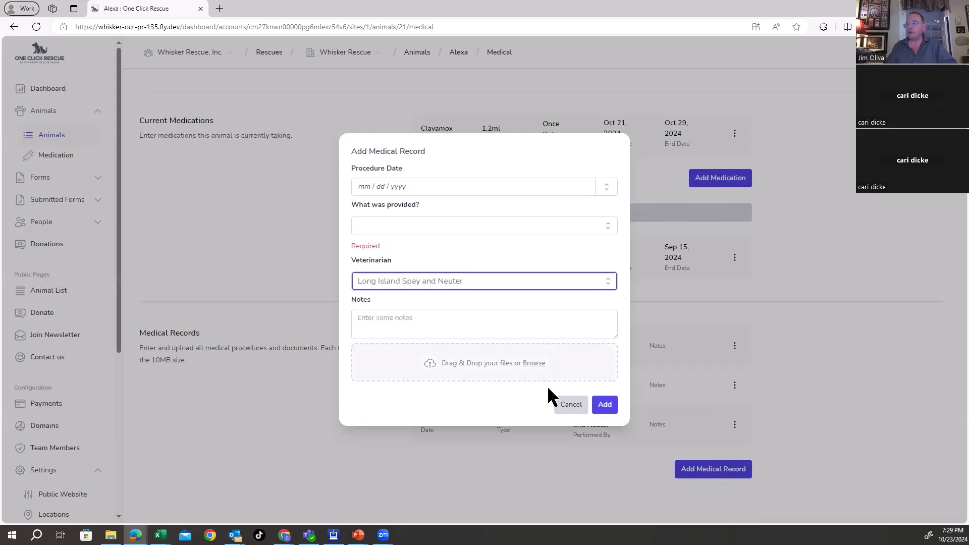
{"action": "left_click", "coordinate": [576, 406]}
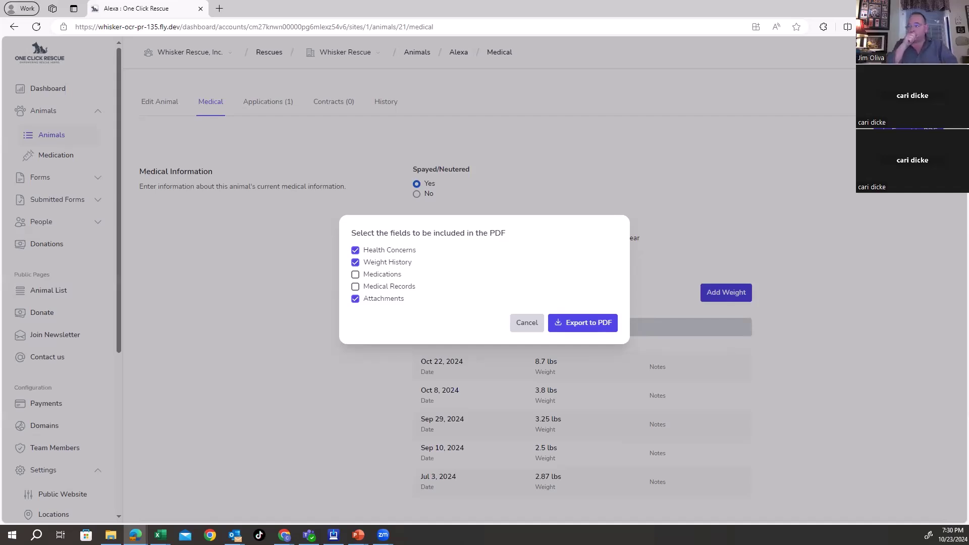
Step: Add Medical Records and Medications to the export fields and generate Alexa's PDF report
{"action": "left_click", "coordinate": [356, 286]}
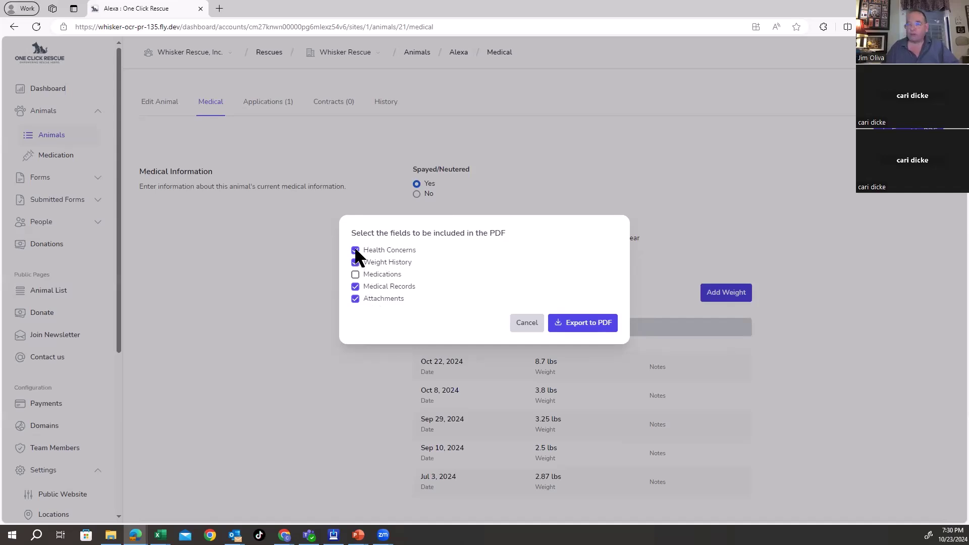
{"action": "left_click", "coordinate": [355, 274]}
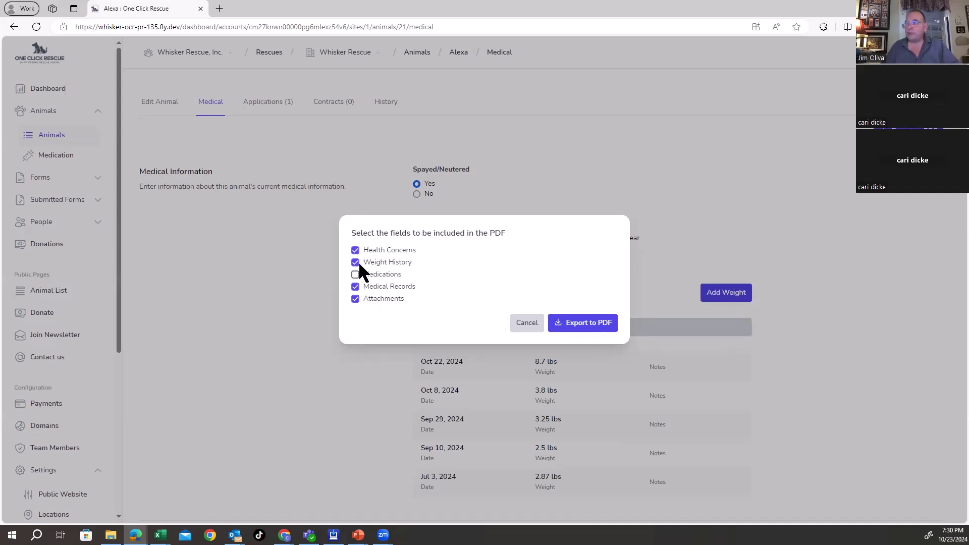
{"action": "left_click", "coordinate": [355, 274]}
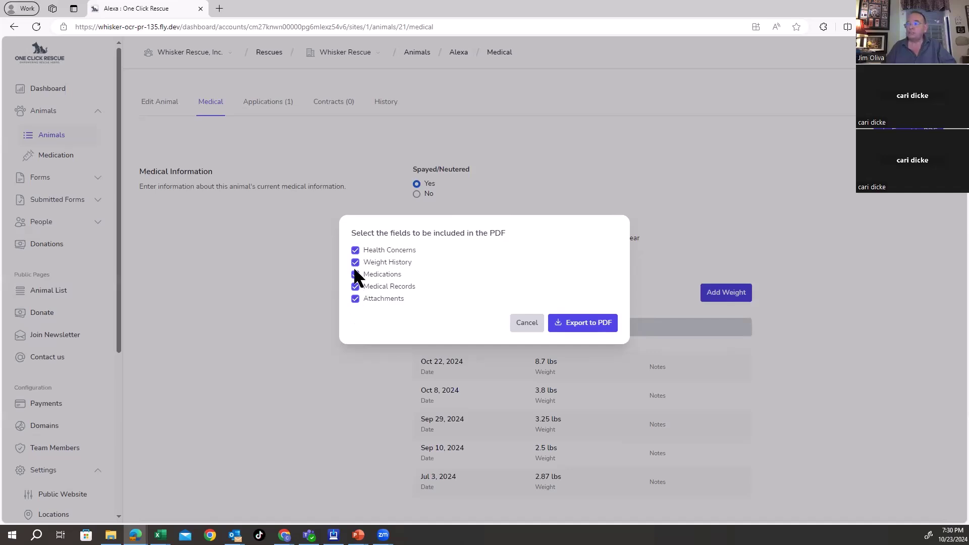
{"action": "left_click", "coordinate": [582, 324]}
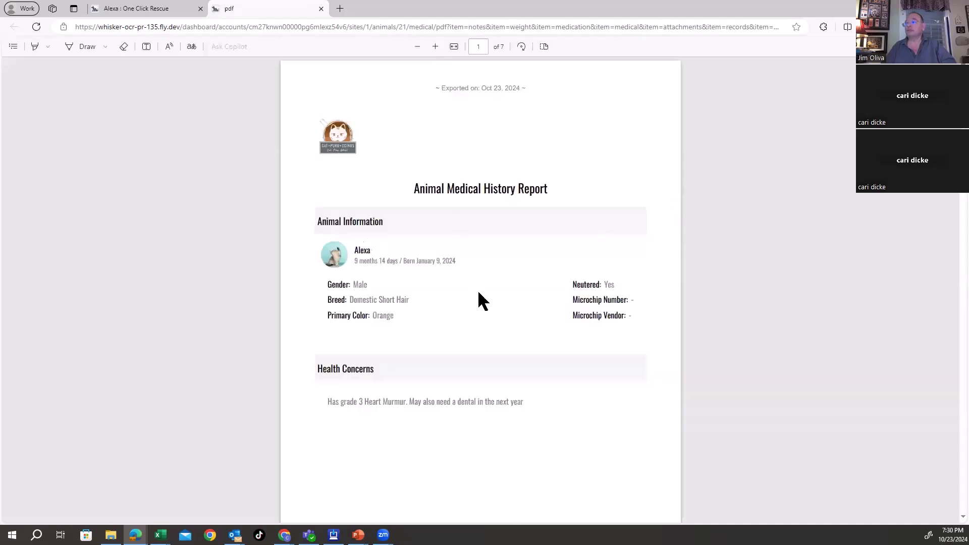
Step: Review the seven-page medical history PDF, then return to Alexa's One Click Rescue tab
{"action": "scroll", "coordinate": [478, 301], "scroll_direction": "down", "scroll_amount": 3}
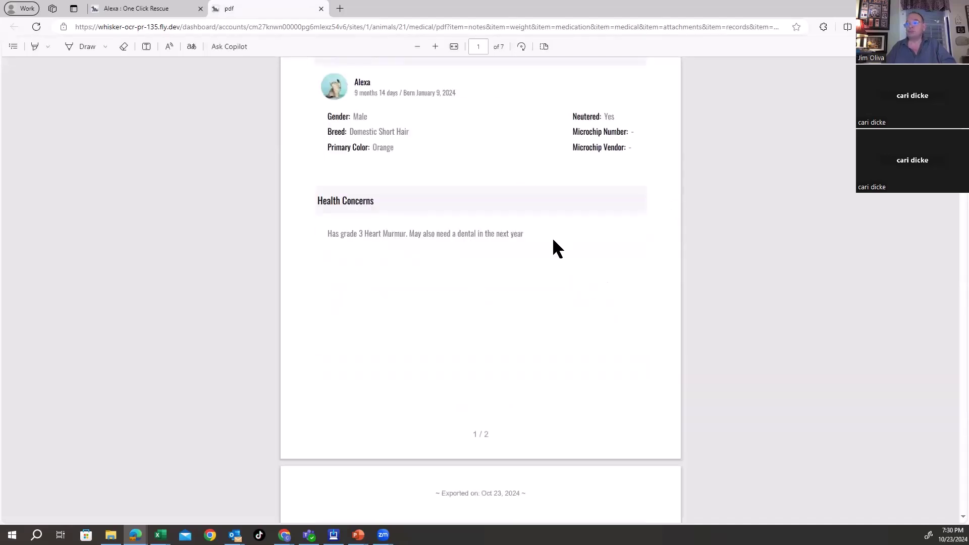
{"action": "scroll", "coordinate": [411, 191], "scroll_direction": "down", "scroll_amount": 2}
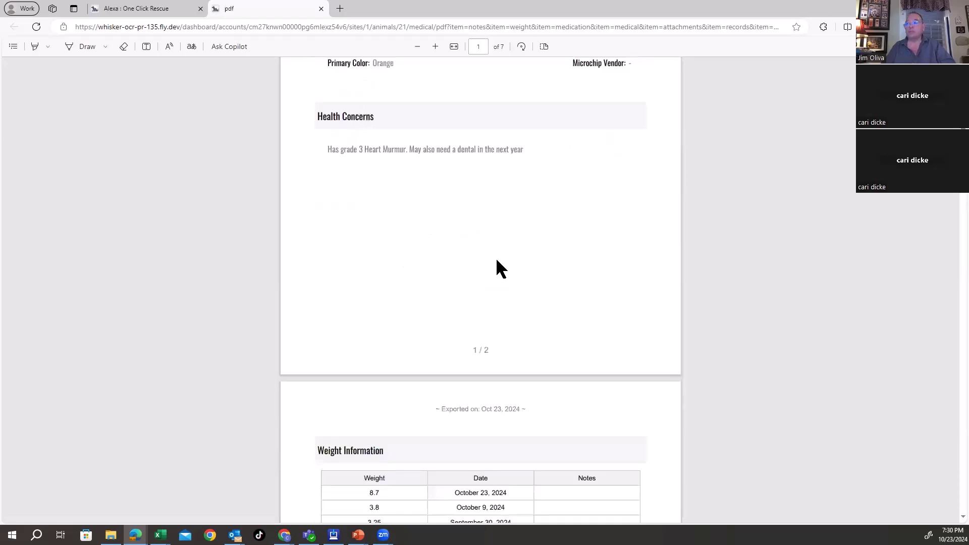
{"action": "scroll", "coordinate": [496, 262], "scroll_direction": "down", "scroll_amount": 4}
{"action": "scroll", "coordinate": [411, 329], "scroll_direction": "down", "scroll_amount": 1}
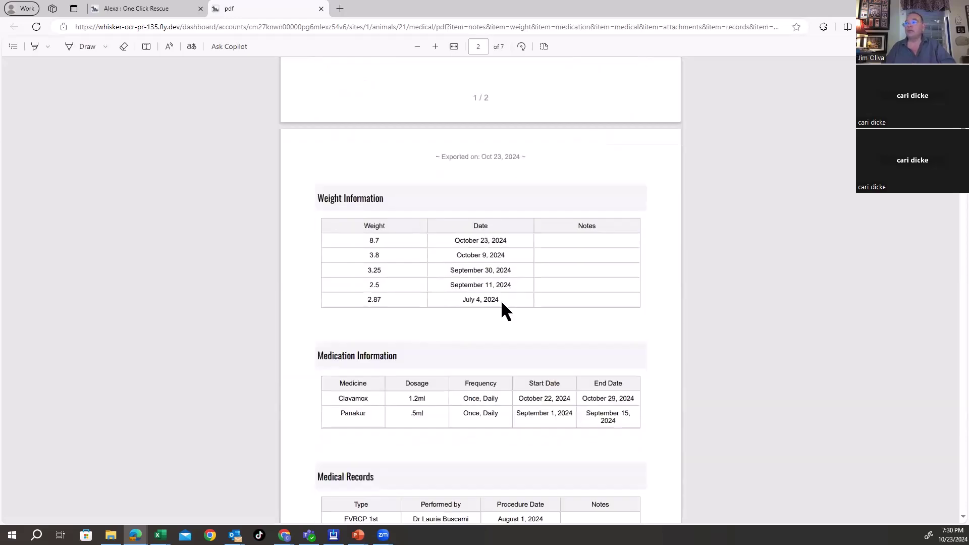
{"action": "scroll", "coordinate": [500, 303], "scroll_direction": "down", "scroll_amount": 2}
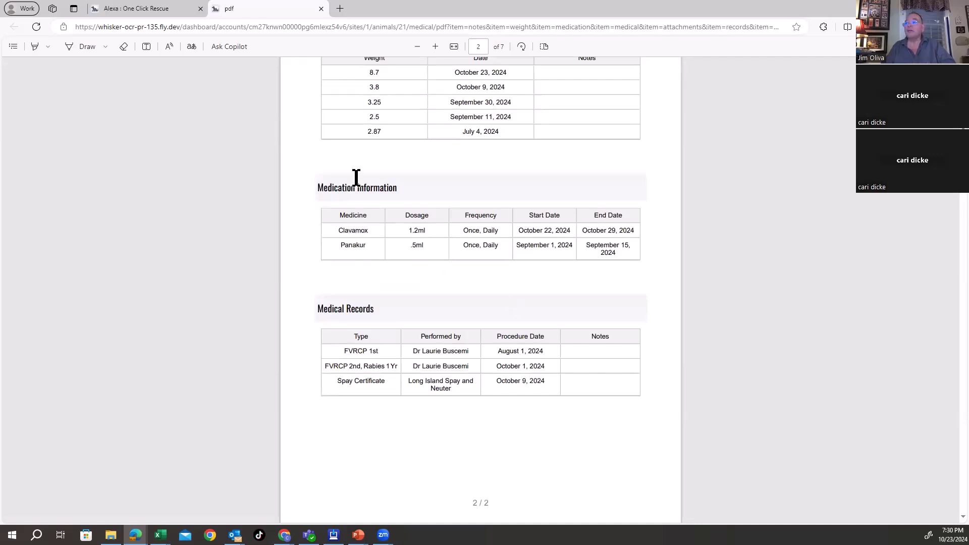
{"action": "scroll", "coordinate": [355, 184], "scroll_direction": "down", "scroll_amount": 2}
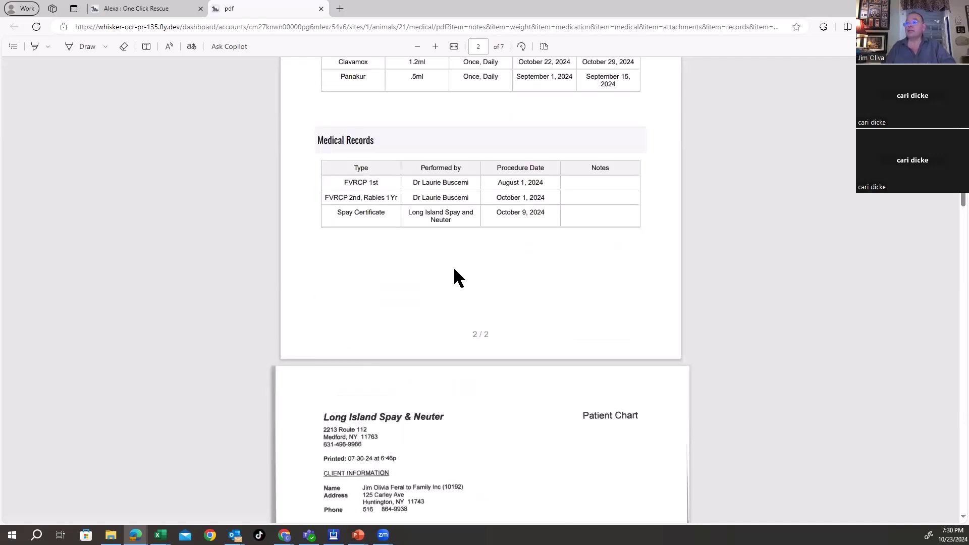
{"action": "scroll", "coordinate": [457, 275], "scroll_direction": "down", "scroll_amount": 4}
{"action": "scroll", "coordinate": [469, 277], "scroll_direction": "down", "scroll_amount": 3}
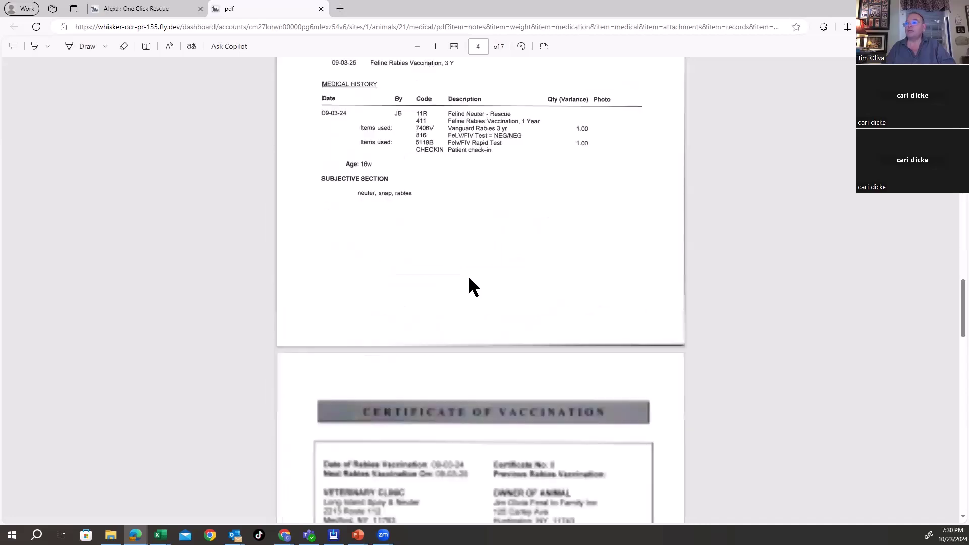
{"action": "scroll", "coordinate": [468, 276], "scroll_direction": "down", "scroll_amount": 5}
{"action": "scroll", "coordinate": [469, 276], "scroll_direction": "down", "scroll_amount": 8}
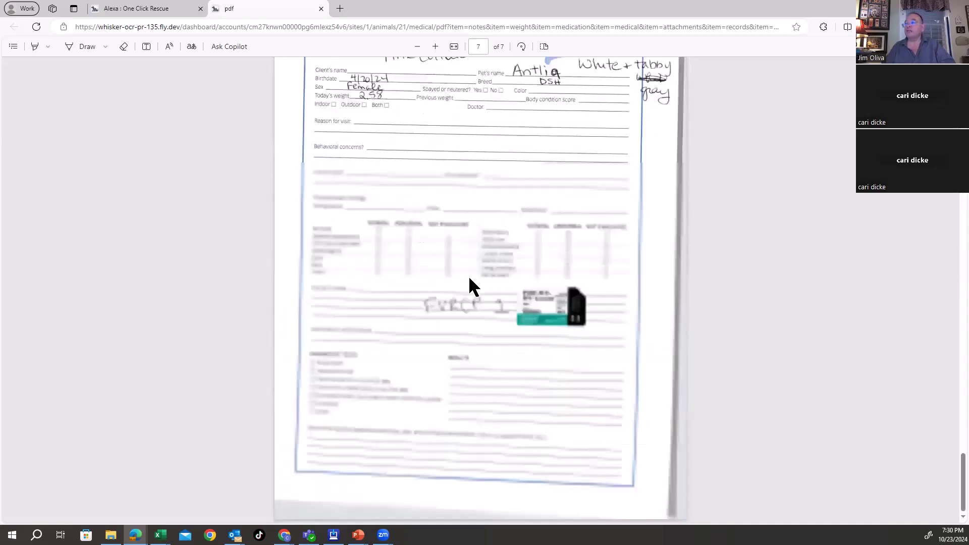
{"action": "scroll", "coordinate": [468, 276], "scroll_direction": "up", "scroll_amount": 5}
{"action": "scroll", "coordinate": [468, 276], "scroll_direction": "up", "scroll_amount": 10}
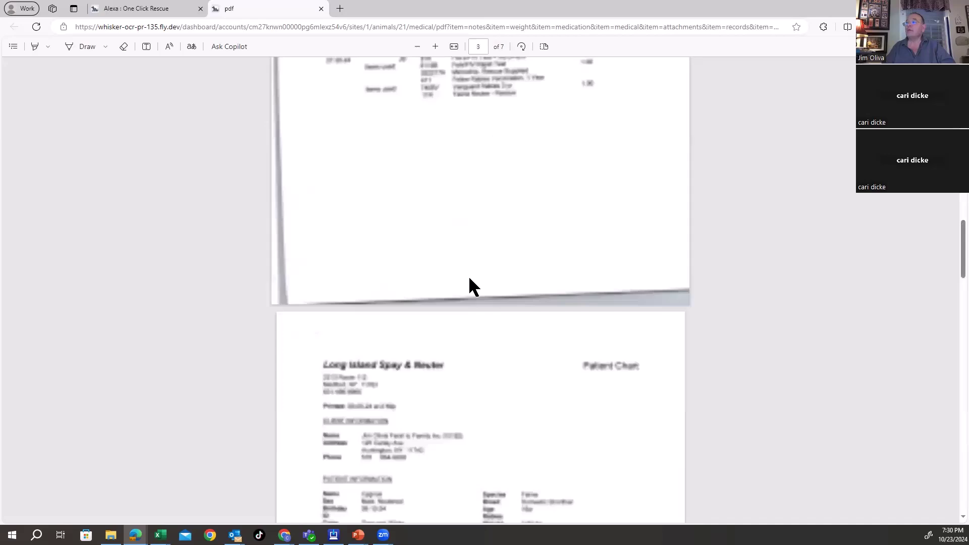
{"action": "scroll", "coordinate": [469, 279], "scroll_direction": "up", "scroll_amount": 10}
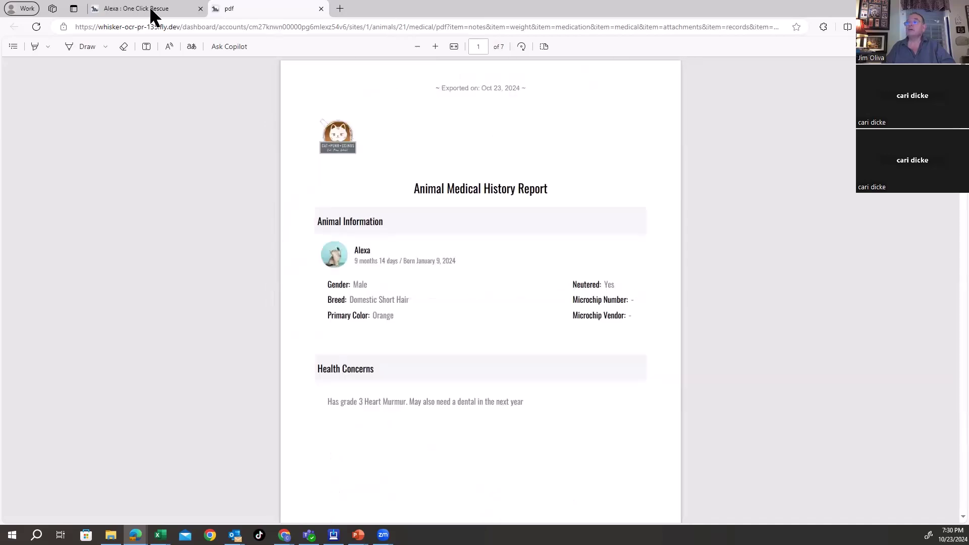
{"action": "left_click", "coordinate": [150, 11]}
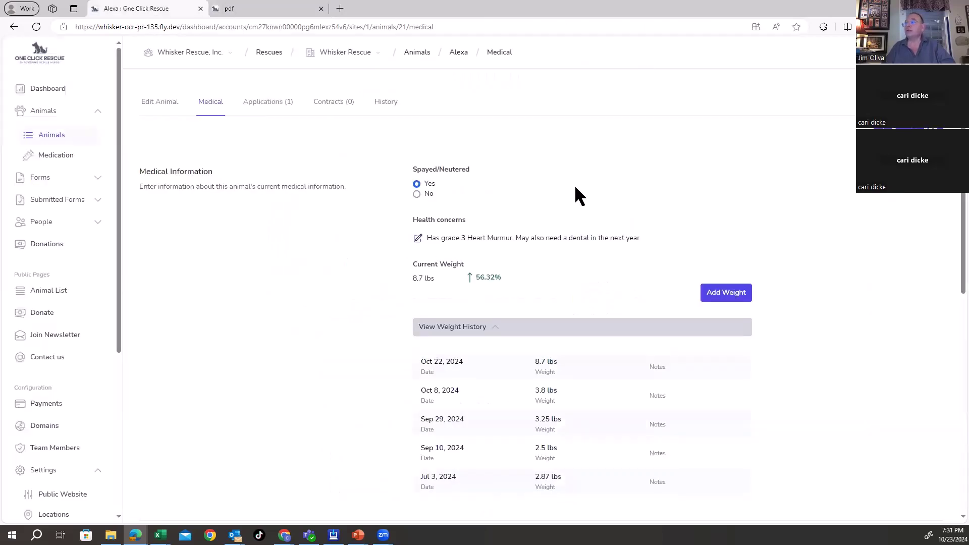
Step: Check Alexa's Current Medications, then bring forward the 'Adoption and medical FLow' PowerPoint deck
{"action": "scroll", "coordinate": [790, 262], "scroll_direction": "down", "scroll_amount": 10}
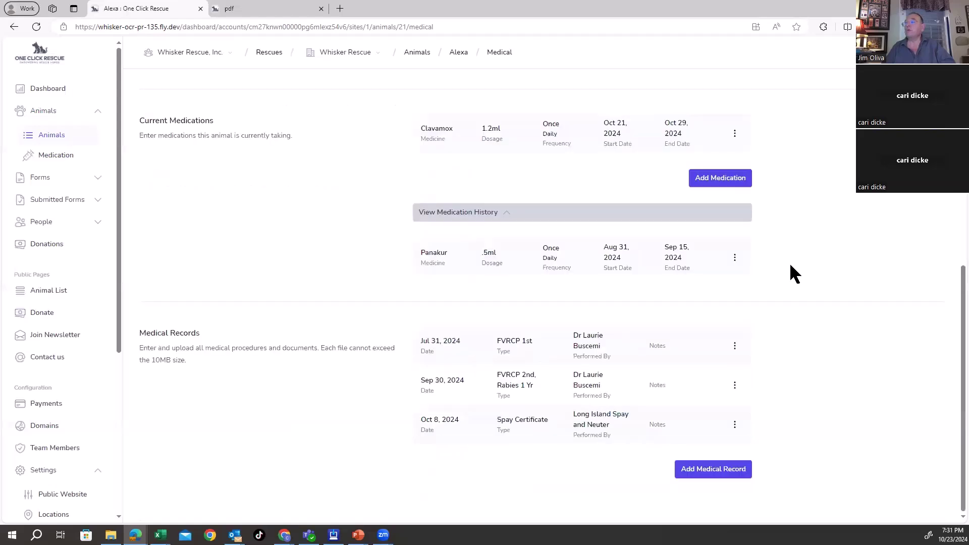
{"action": "scroll", "coordinate": [790, 262], "scroll_direction": "up", "scroll_amount": 10}
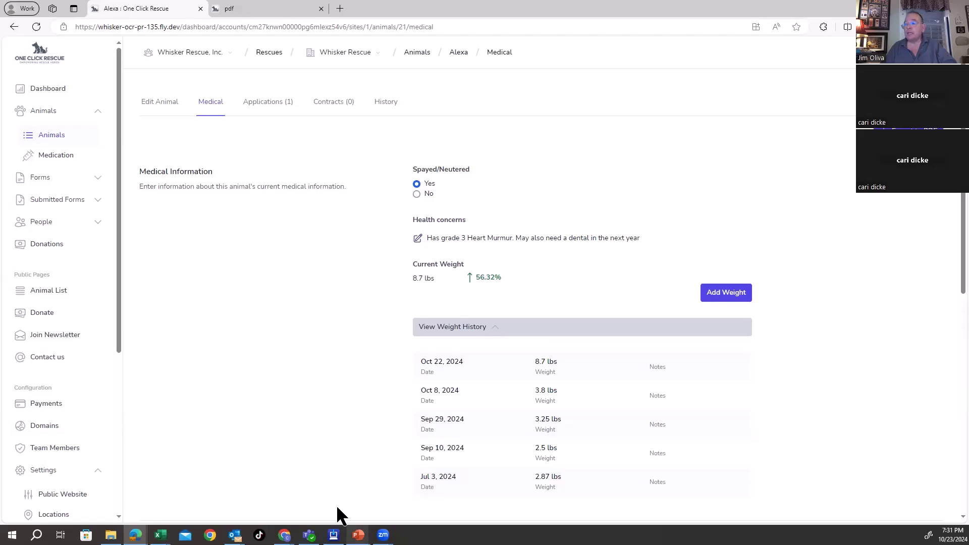
{"action": "left_click", "coordinate": [359, 535]}
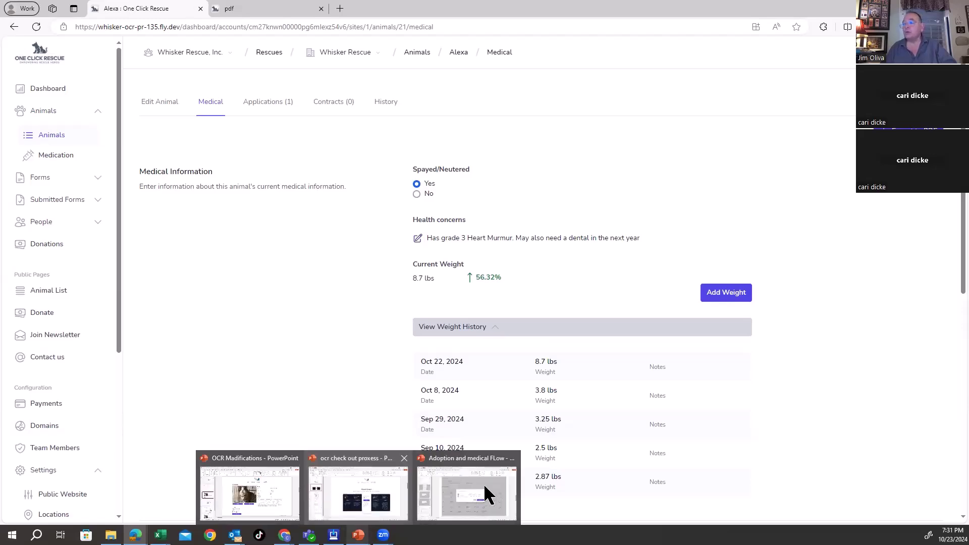
{"action": "key", "text": "alt+Tab"}
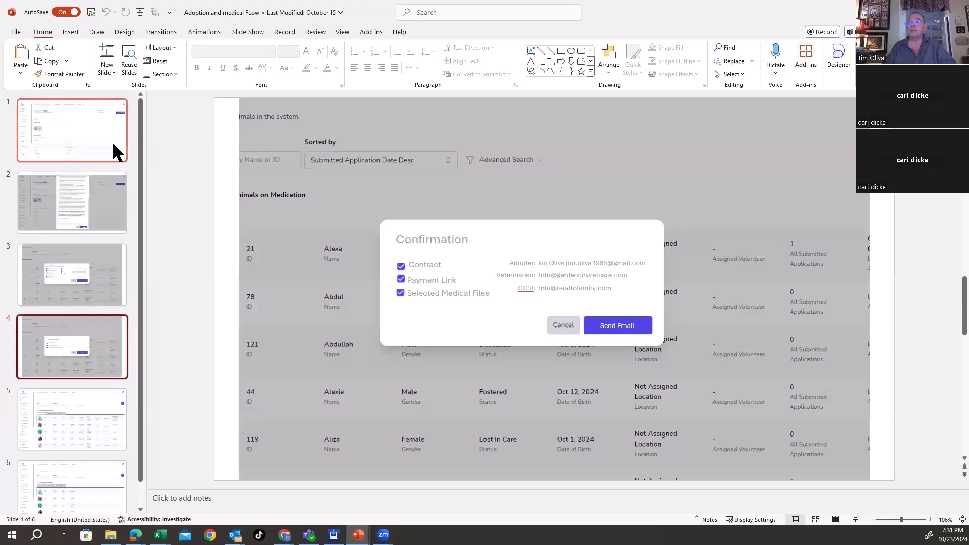
{"action": "left_click", "coordinate": [112, 142]}
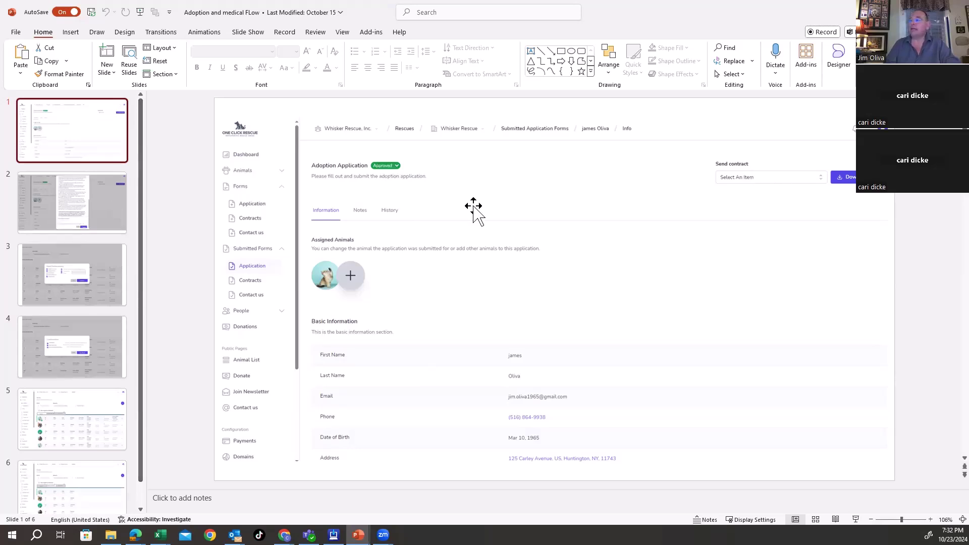
{"action": "key", "text": "Page_Down"}
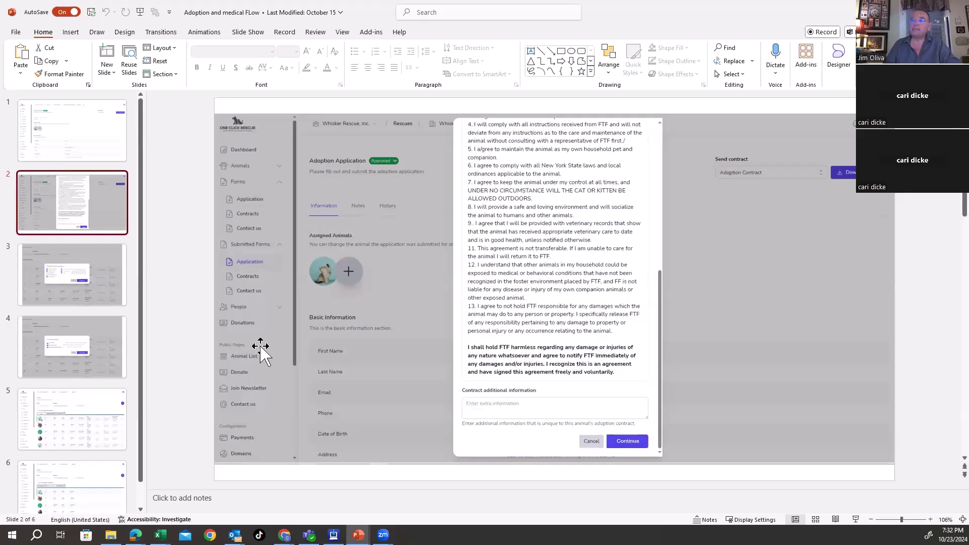
{"action": "left_click", "coordinate": [89, 281]}
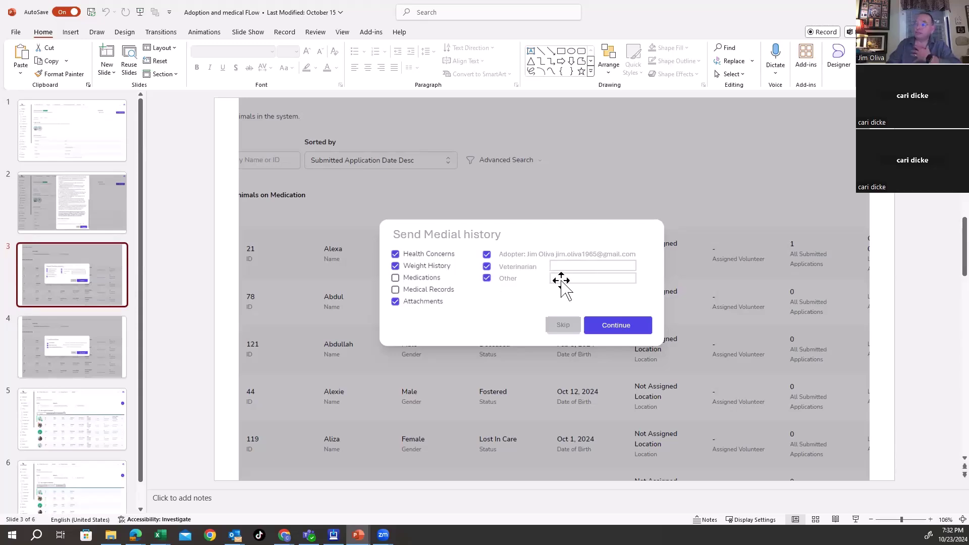
{"action": "left_click", "coordinate": [81, 344]}
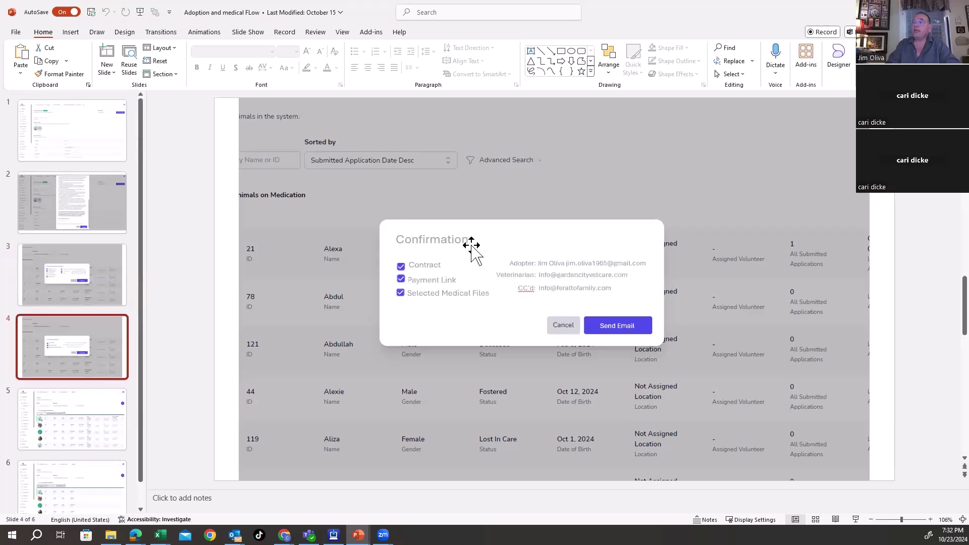
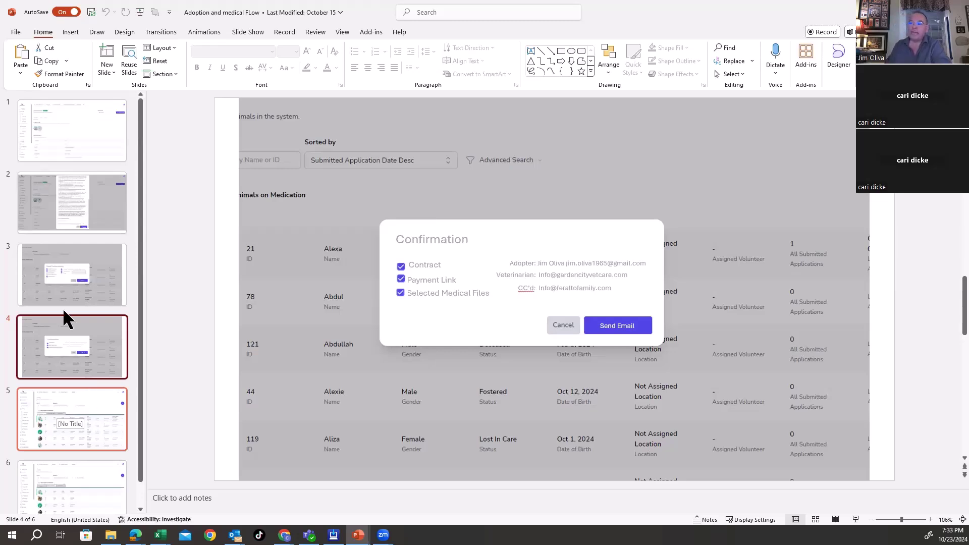
Step: Flip through slides 5, 3 and 1, ending on slide 3's Send Medial history dialog mockup
{"action": "left_click", "coordinate": [90, 409]}
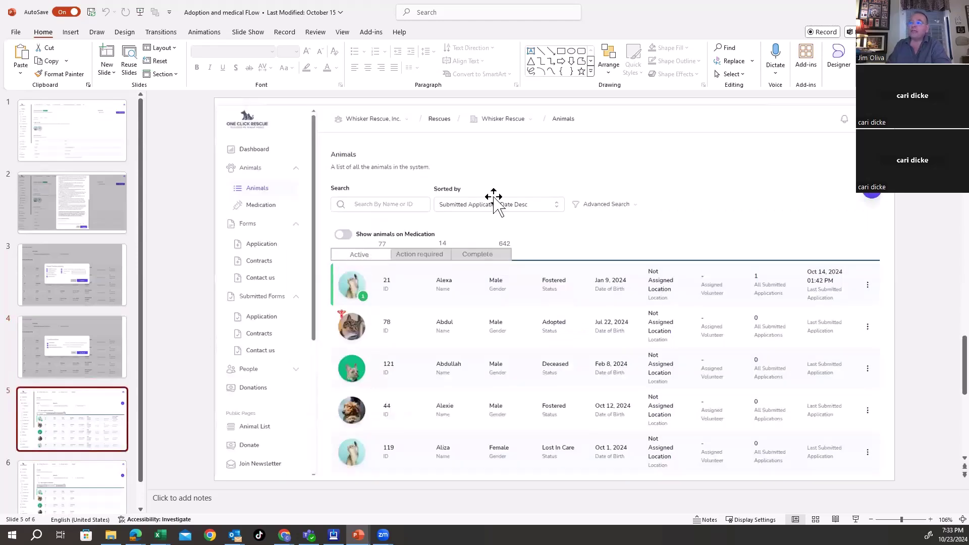
{"action": "left_click", "coordinate": [85, 264]}
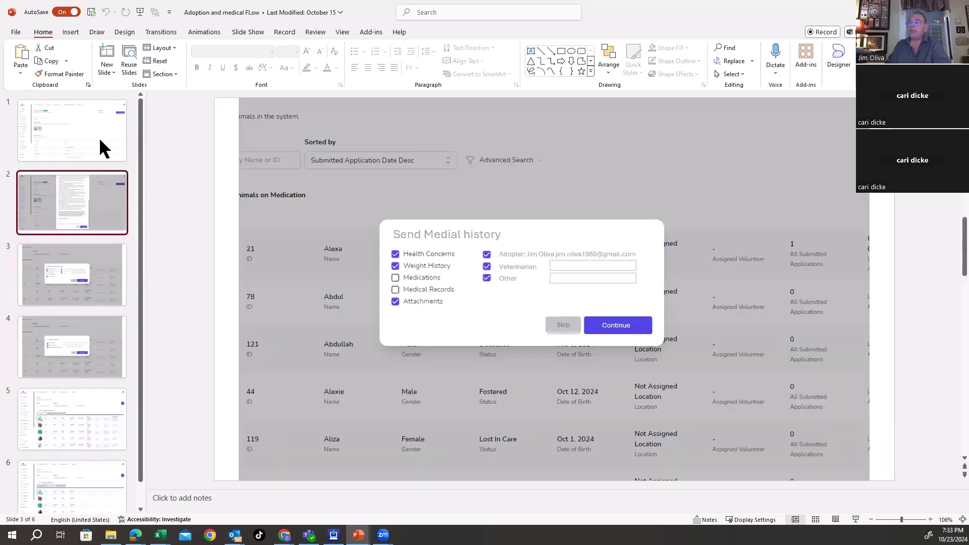
{"action": "left_click", "coordinate": [101, 146]}
{"action": "left_click", "coordinate": [101, 276]}
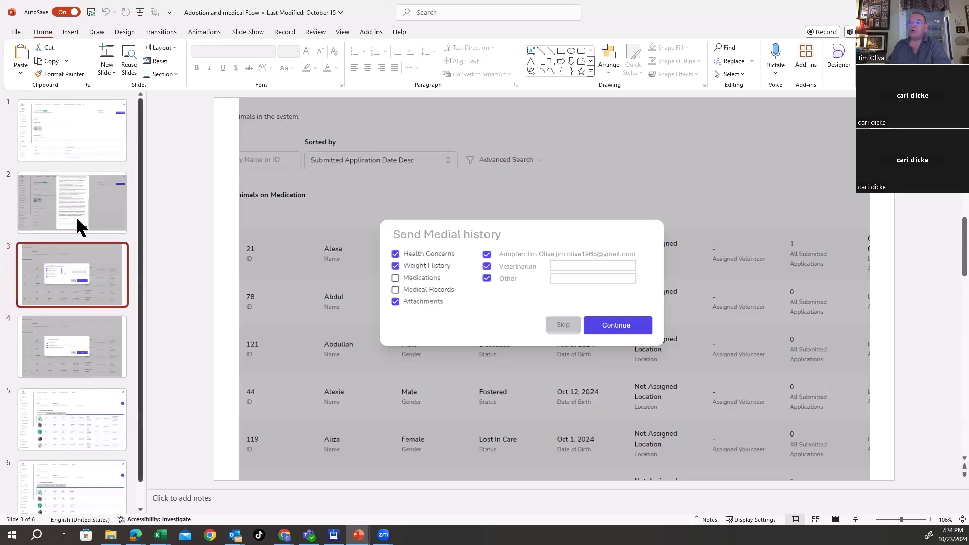
Step: Step back to slide 2's contract dialog, then show slide 5's Animals list
{"action": "key", "text": "Page_Up"}
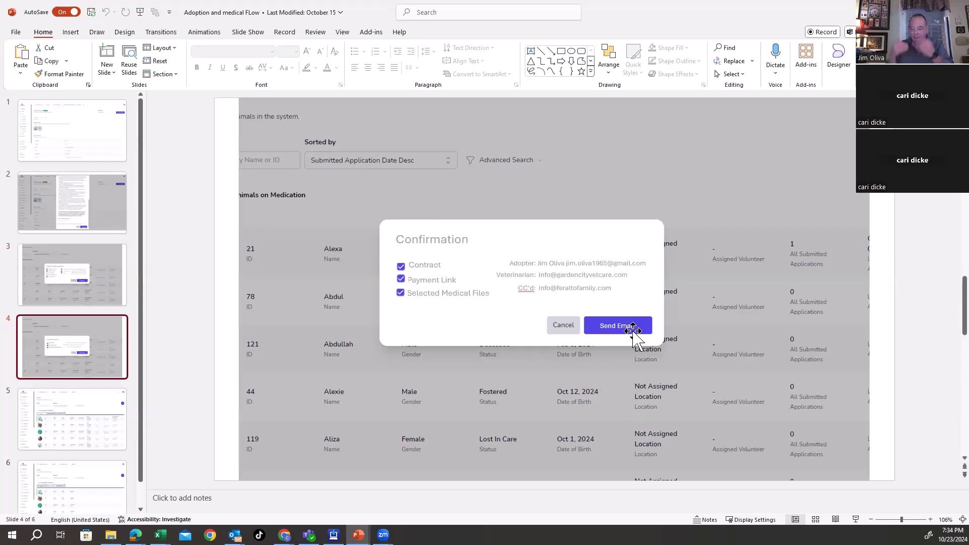
{"action": "left_click", "coordinate": [60, 433]}
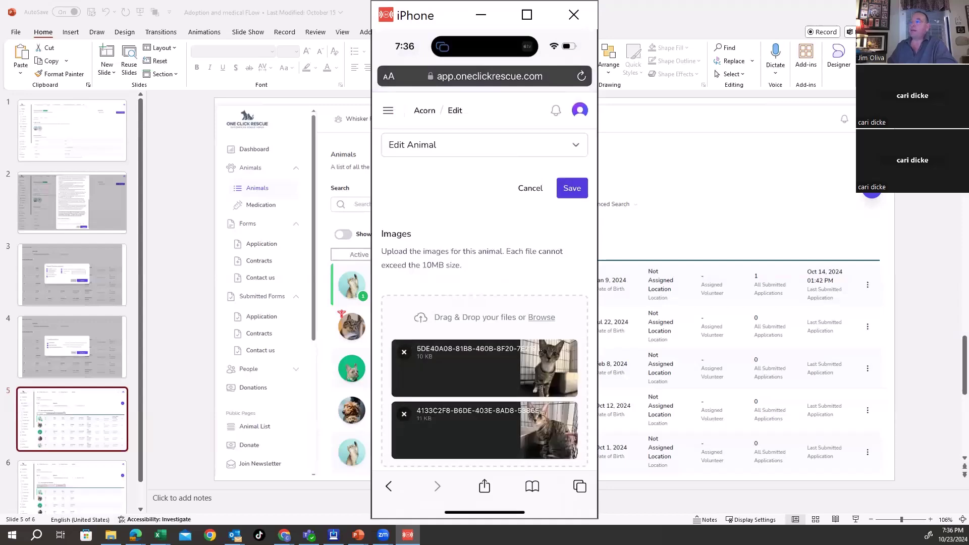
Step: Switch Acorn's record to the Medical section and scroll down to the medical records area
{"action": "left_click", "coordinate": [484, 145]}
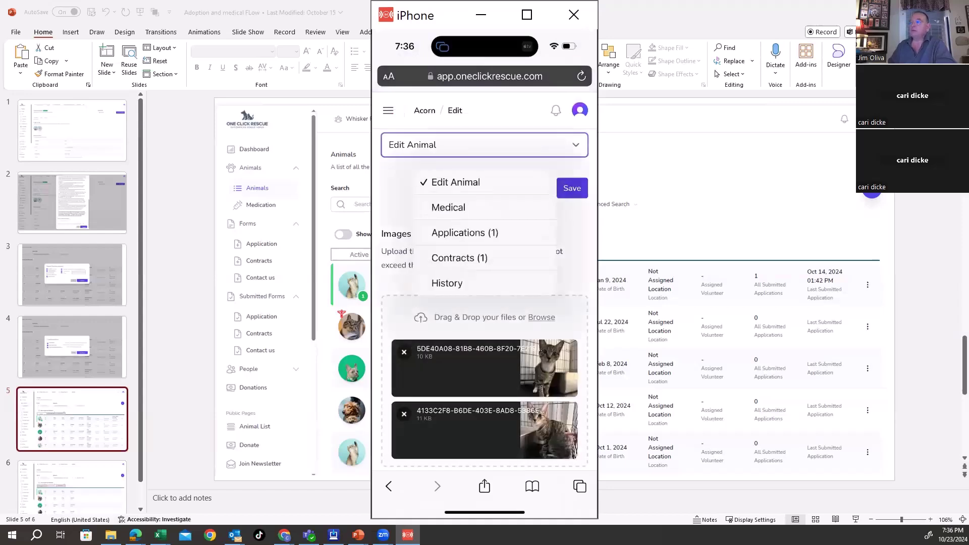
{"action": "left_click", "coordinate": [448, 207]}
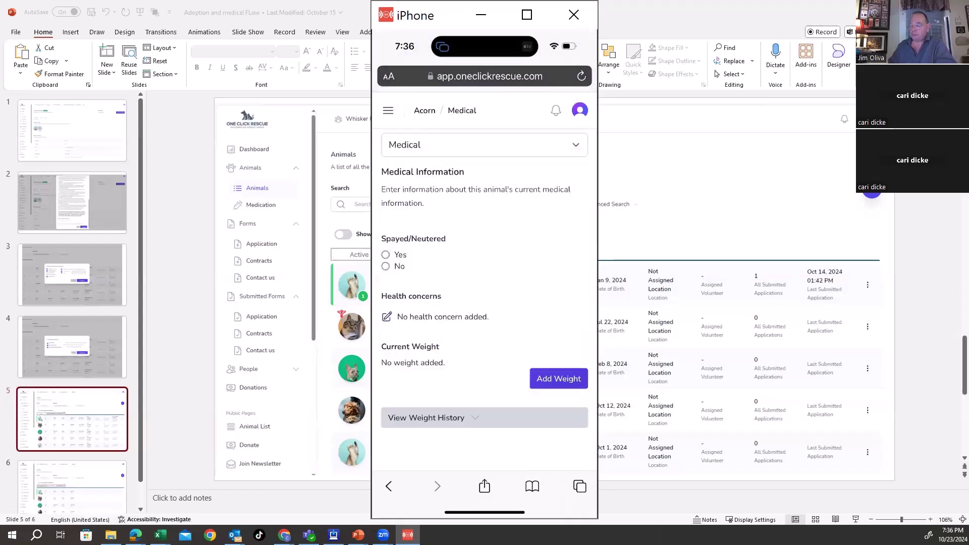
{"action": "scroll", "coordinate": [484, 303], "scroll_direction": "down", "scroll_amount": 5}
{"action": "scroll", "coordinate": [485, 303], "scroll_direction": "down", "scroll_amount": 5}
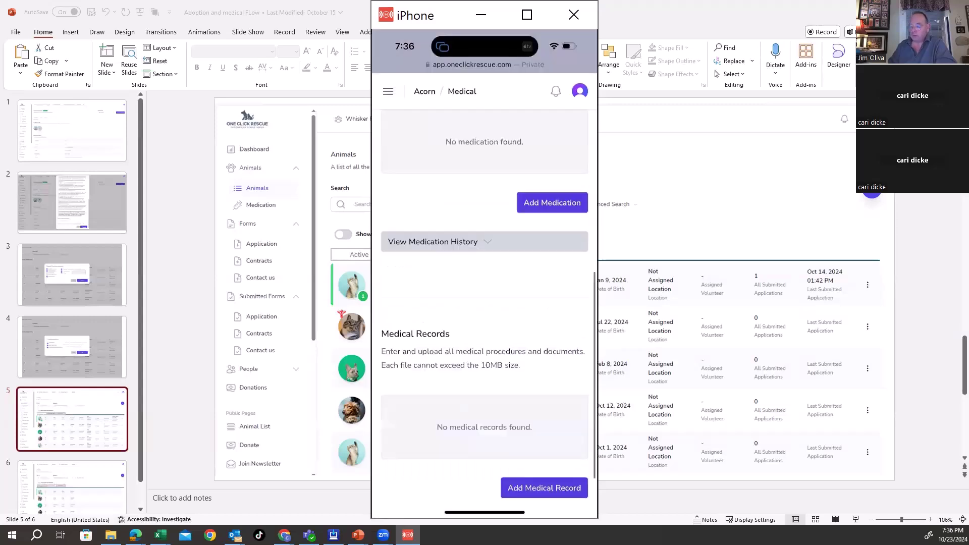
{"action": "scroll", "coordinate": [484, 303], "scroll_direction": "down", "scroll_amount": 1}
{"action": "scroll", "coordinate": [485, 303], "scroll_direction": "down", "scroll_amount": 2}
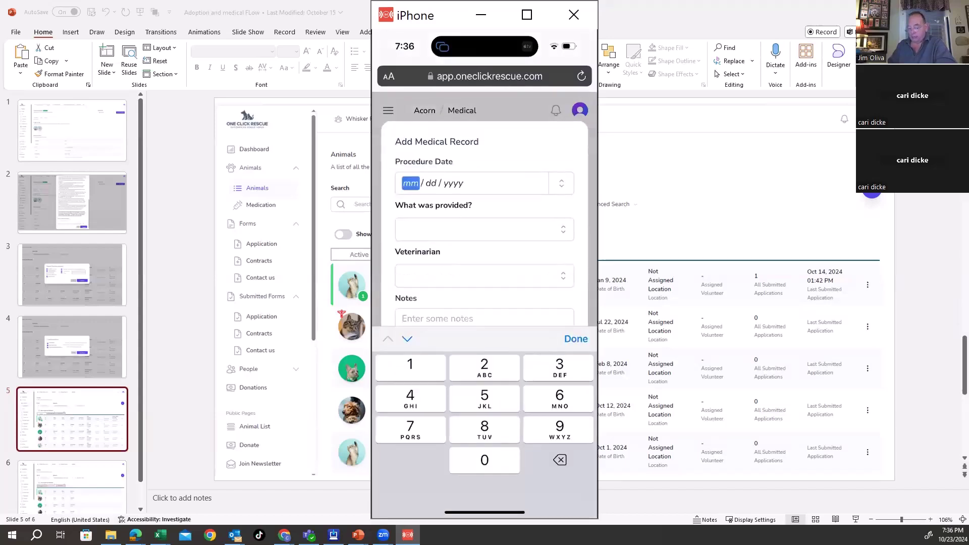
Step: Fill in date 10/13/2024, Fvrcp 2nd and veterinarian Integrative Vetinary Therapies
{"action": "type", "text": "10 / "}
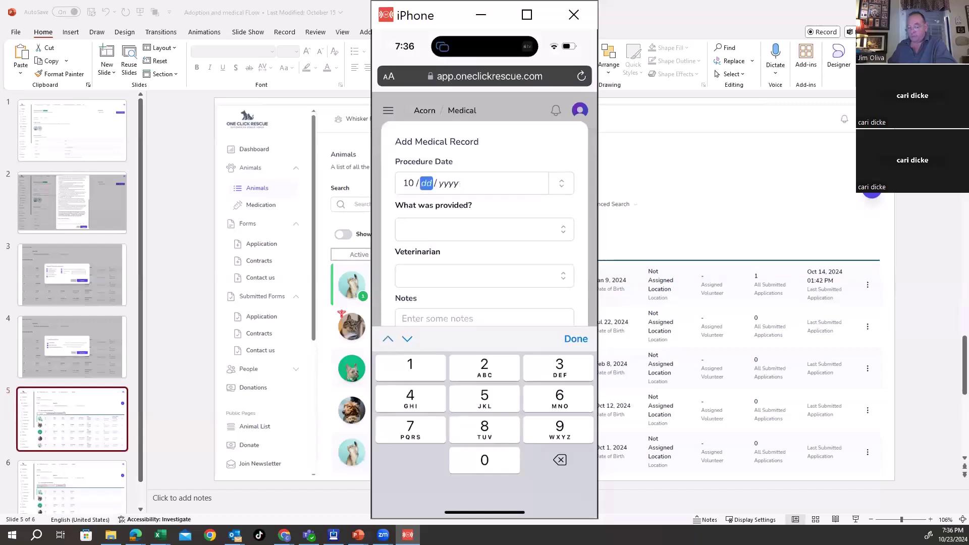
{"action": "type", "text": "1"}
{"action": "type", "text": "3 / 202"}
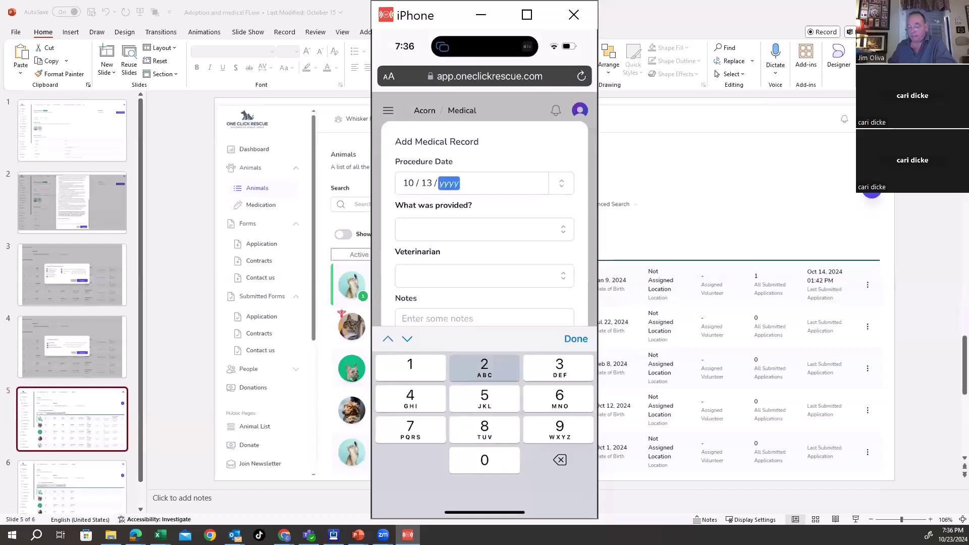
{"action": "type", "text": "4"}
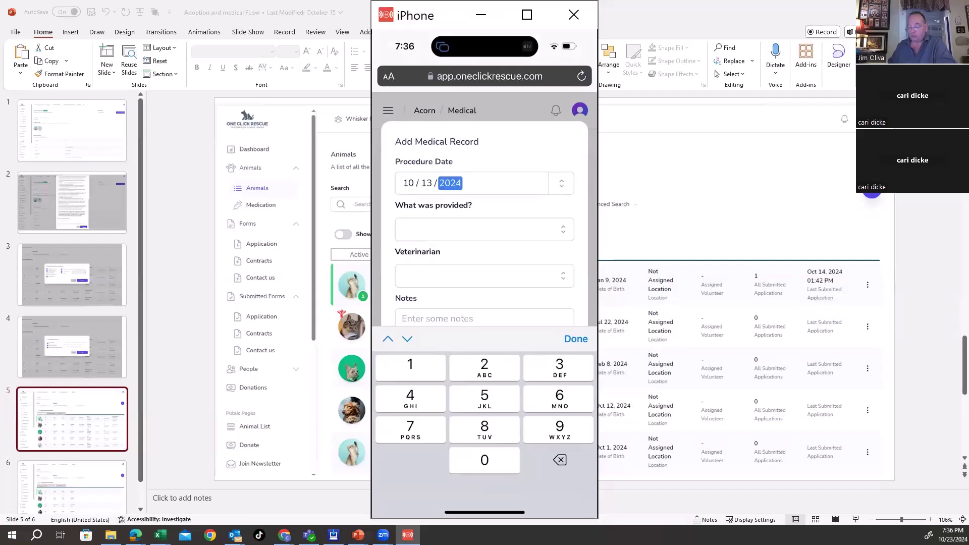
{"action": "left_click", "coordinate": [485, 230]}
{"action": "left_click", "coordinate": [423, 268]}
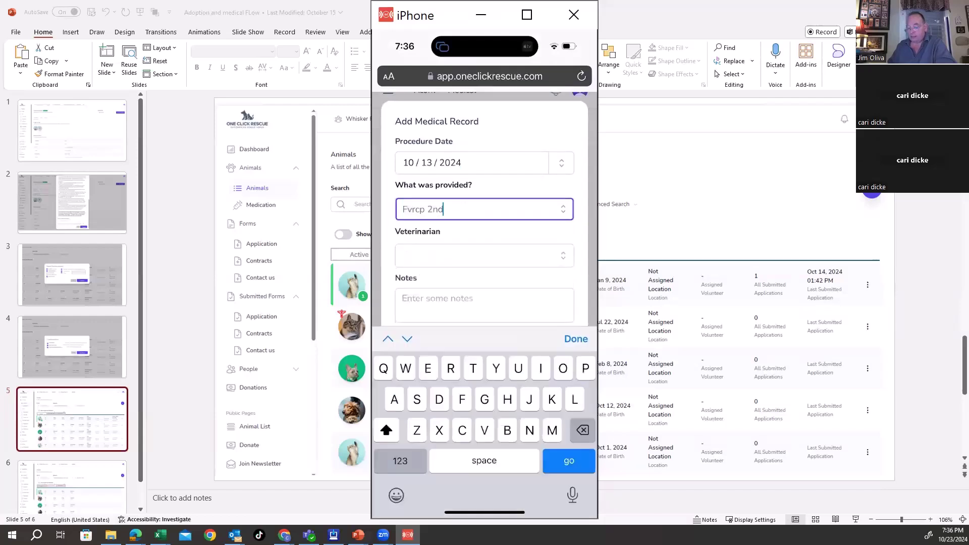
{"action": "left_click", "coordinate": [485, 255]}
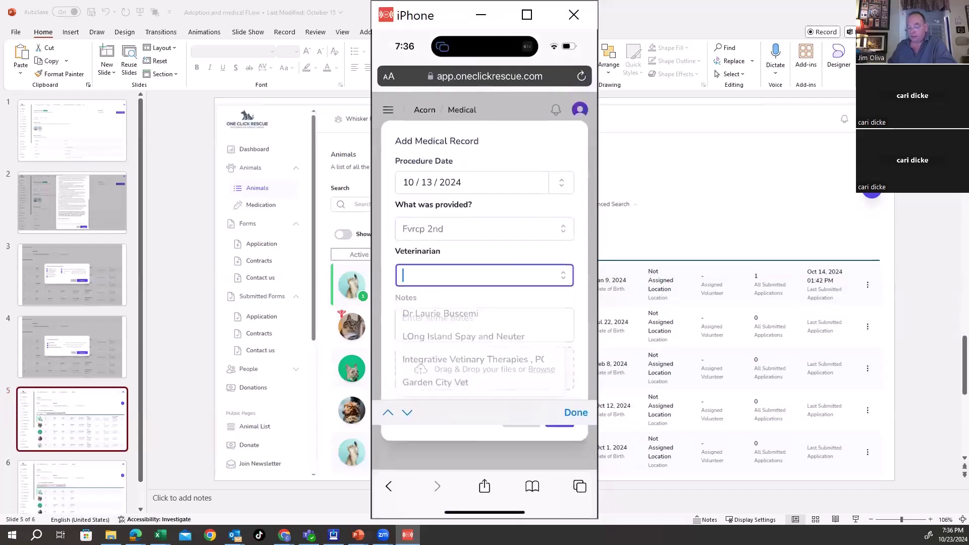
{"action": "left_click", "coordinate": [472, 359]}
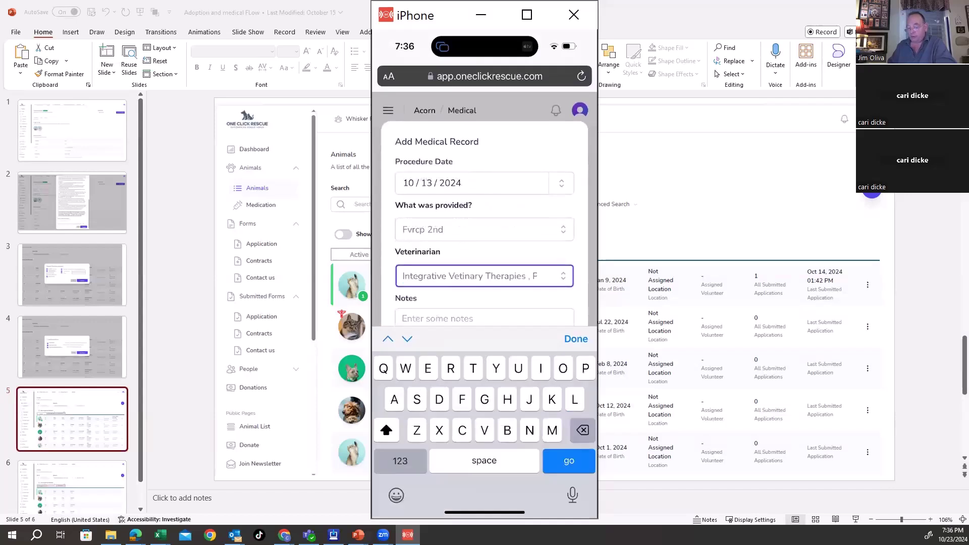
{"action": "left_click", "coordinate": [485, 229]}
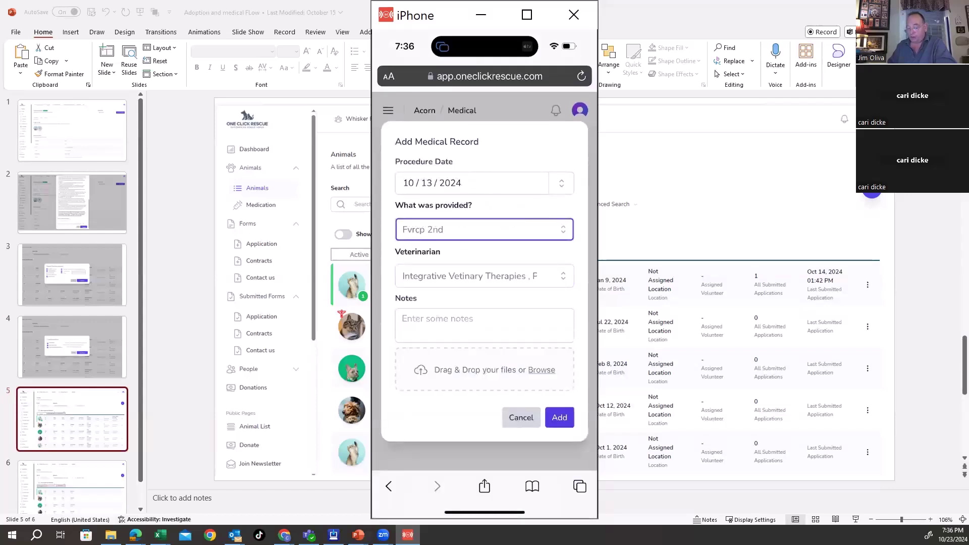
Step: Attach a newly taken photo, image.jpg, and submit the medical record
{"action": "left_click", "coordinate": [542, 370]}
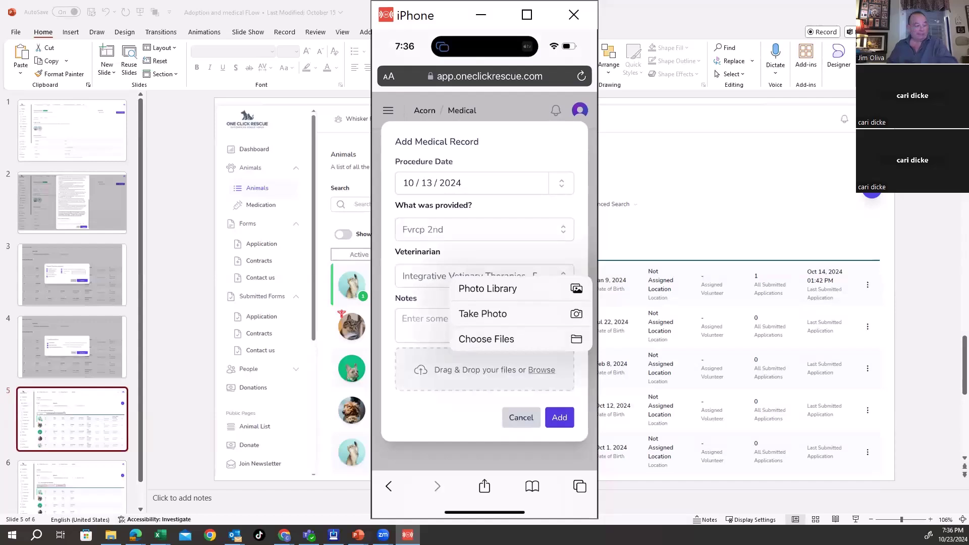
{"action": "left_click", "coordinate": [483, 314]}
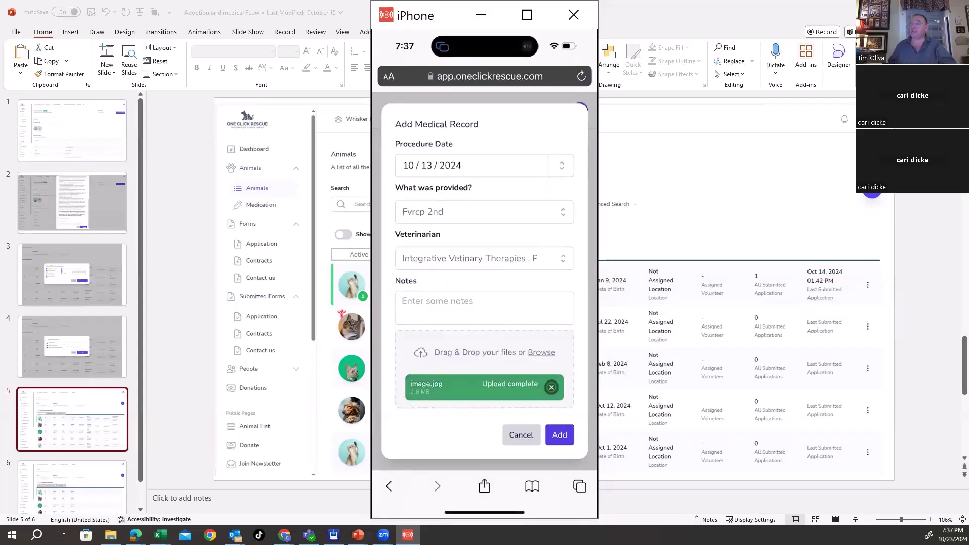
{"action": "left_click", "coordinate": [559, 435]}
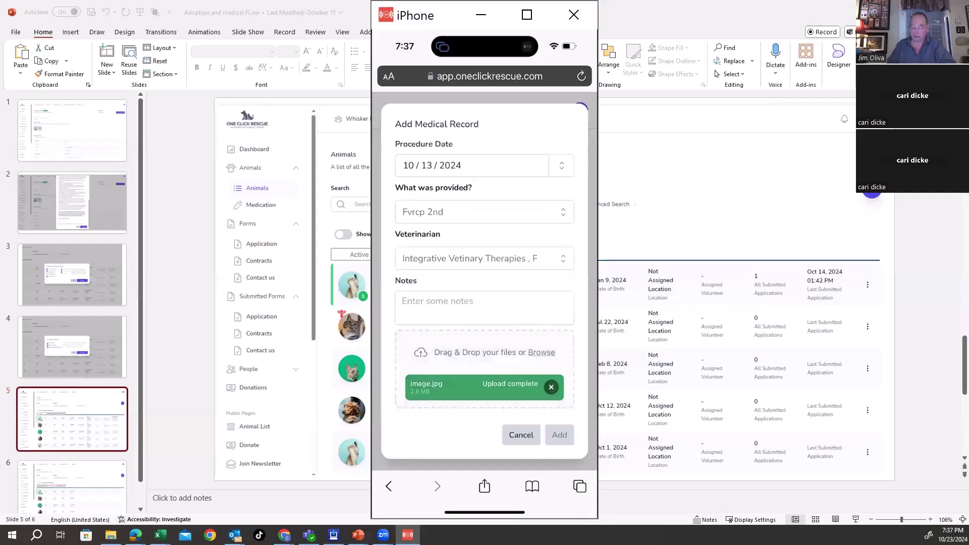
Step: Scroll the Medical Records list to confirm the Fvrcp 2nd record was saved
{"action": "scroll", "coordinate": [477, 323], "scroll_direction": "up", "scroll_amount": 2}
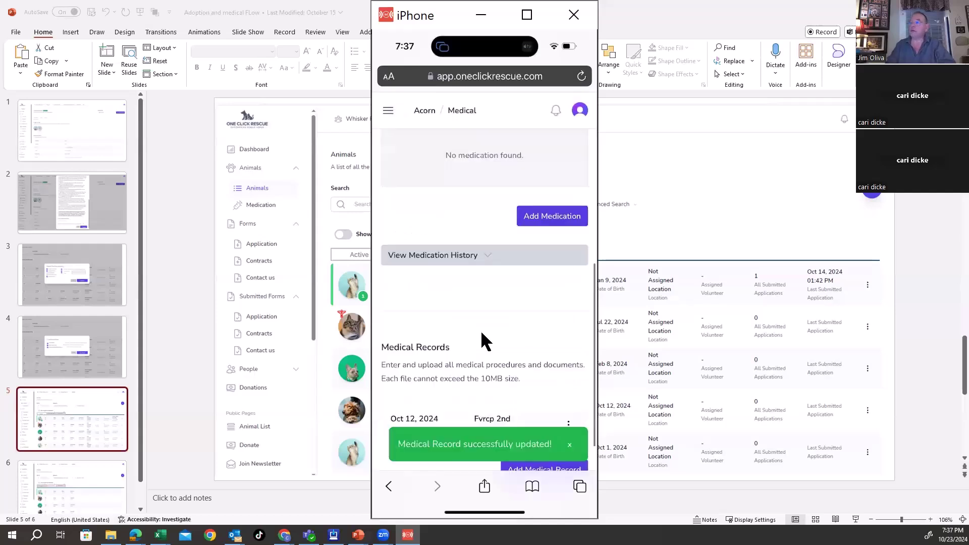
{"action": "scroll", "coordinate": [494, 337], "scroll_direction": "down", "scroll_amount": 2}
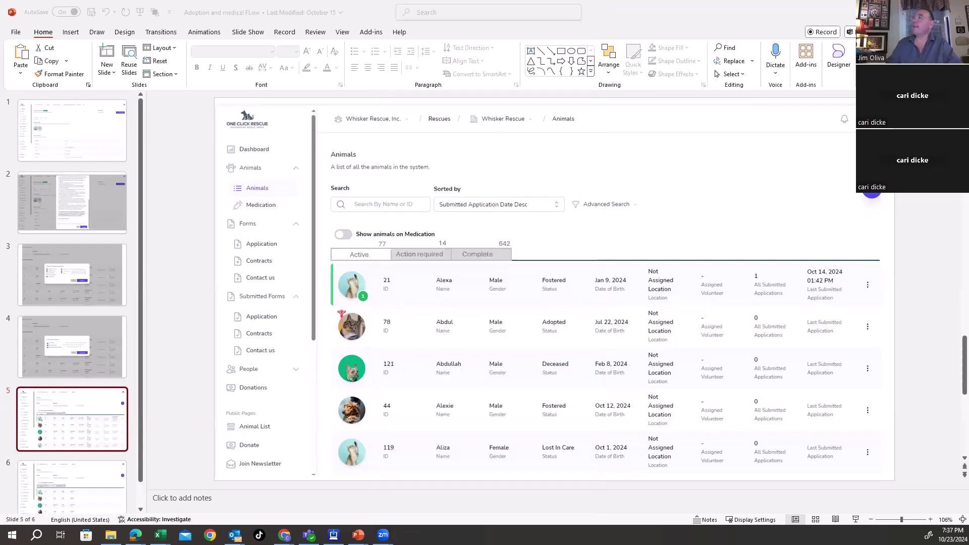
Step: Switch from PowerPoint to Alexa's Medical page showing her current weight of 8.7 lbs
{"action": "key", "text": "alt+Tab"}
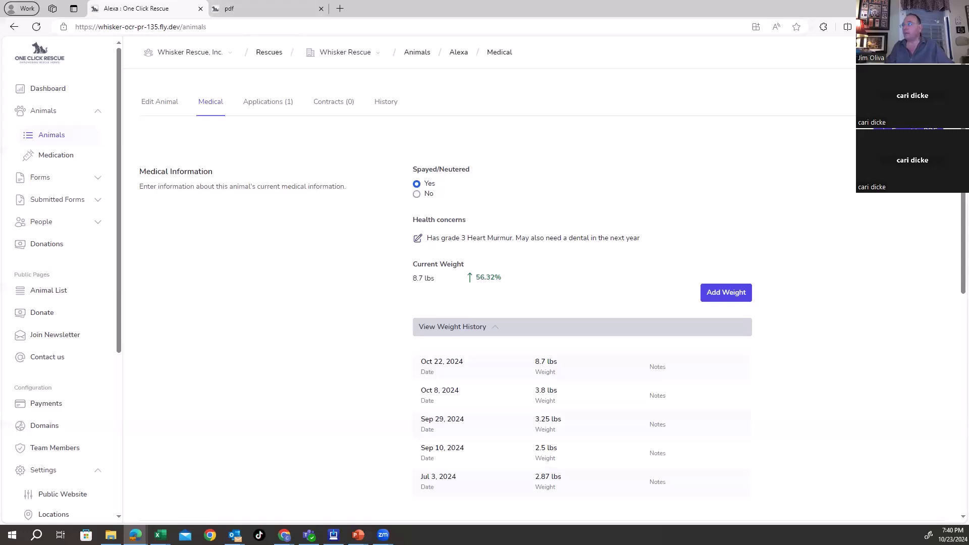
Step: Go back from Link's page to Feral to Family's adoptable cats list and browse the cats
{"action": "key", "text": "alt+Tab"}
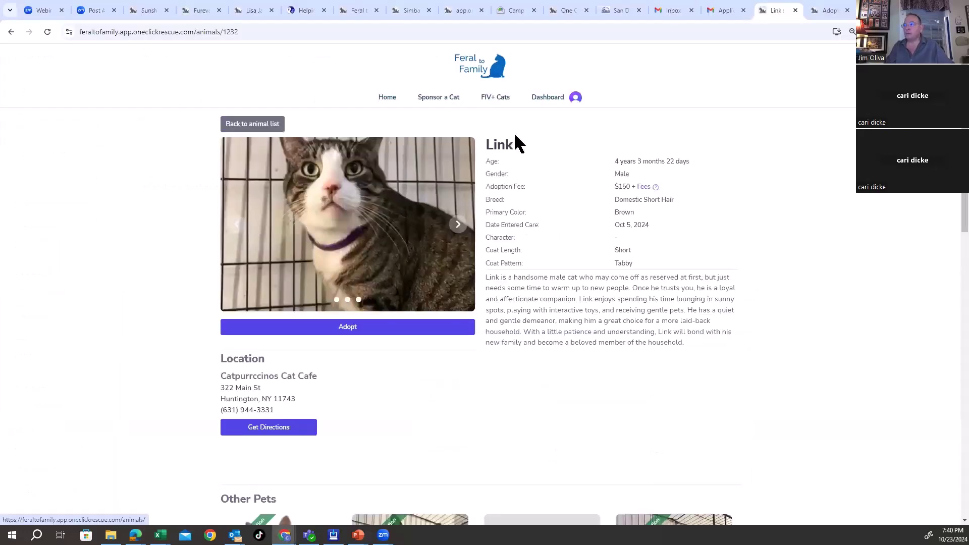
{"action": "key", "text": "alt+Left"}
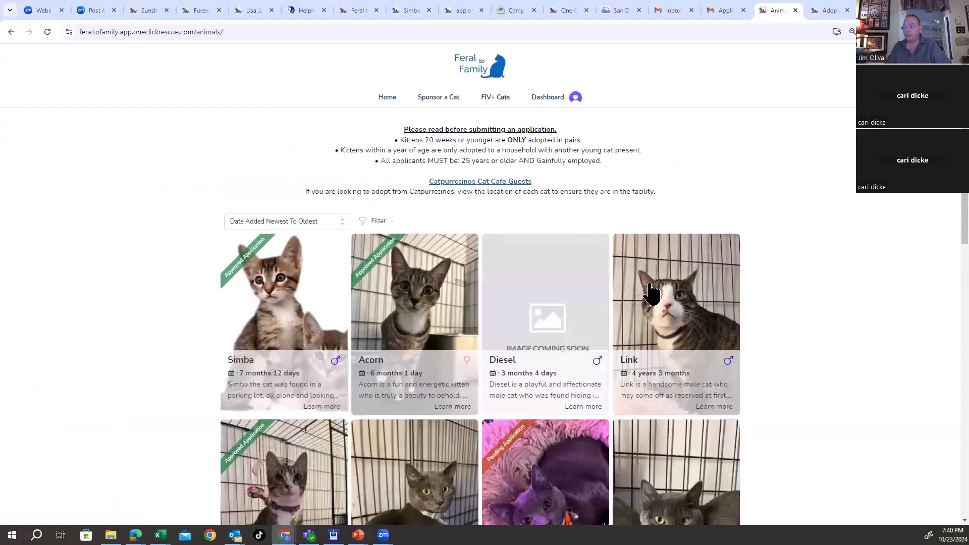
{"action": "scroll", "coordinate": [652, 292], "scroll_direction": "down", "scroll_amount": 10}
{"action": "scroll", "coordinate": [651, 292], "scroll_direction": "up", "scroll_amount": 4}
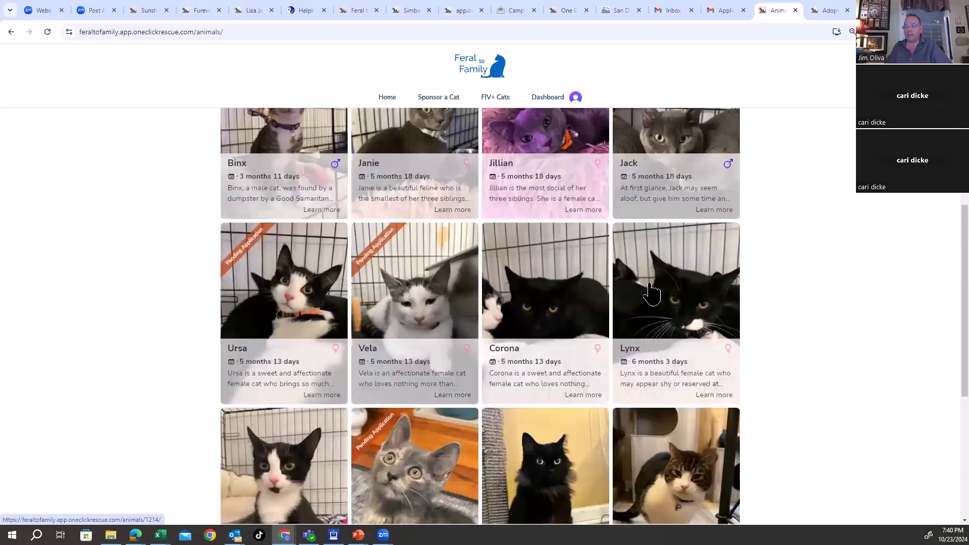
{"action": "scroll", "coordinate": [651, 292], "scroll_direction": "down", "scroll_amount": 1}
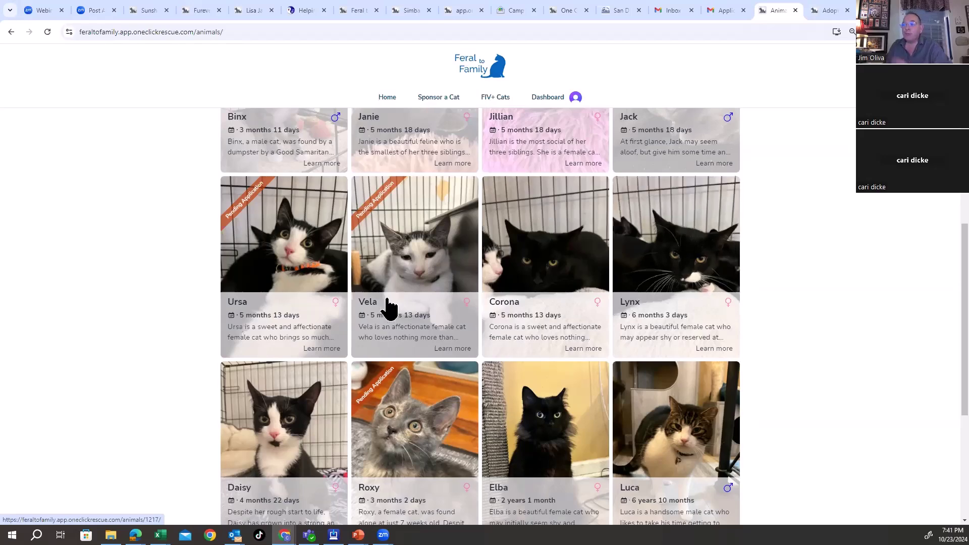
{"action": "scroll", "coordinate": [389, 303], "scroll_direction": "down", "scroll_amount": 3}
{"action": "scroll", "coordinate": [389, 298], "scroll_direction": "up", "scroll_amount": 1}
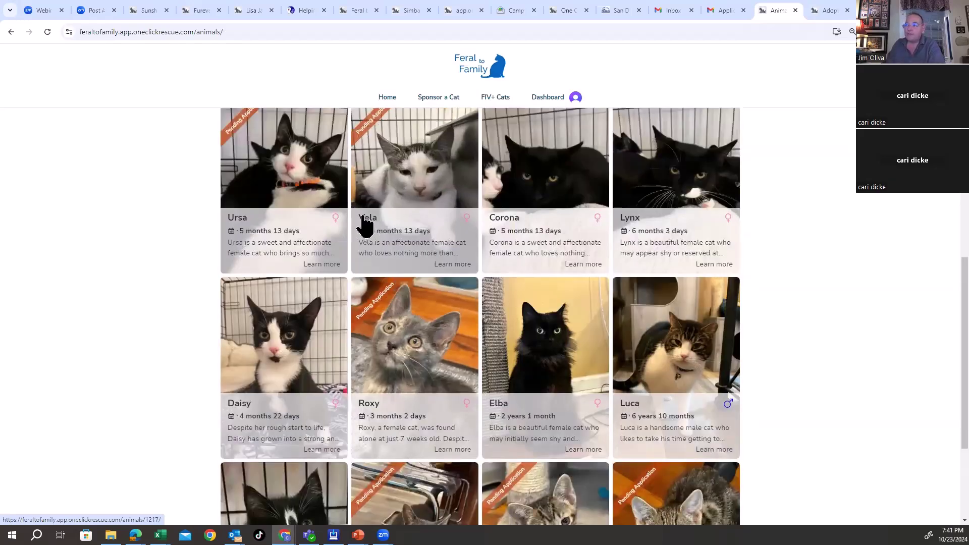
{"action": "scroll", "coordinate": [422, 222], "scroll_direction": "up", "scroll_amount": 1}
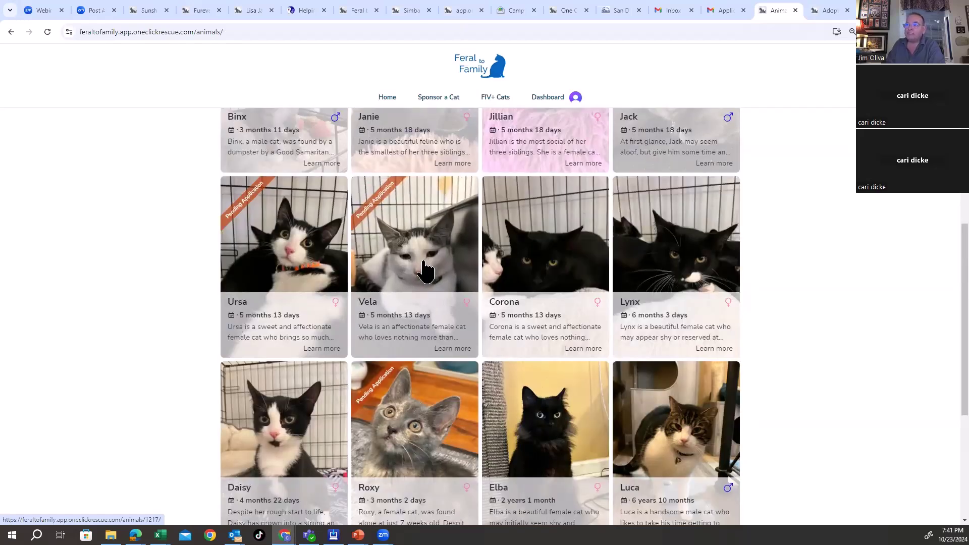
{"action": "scroll", "coordinate": [414, 187], "scroll_direction": "down", "scroll_amount": 1}
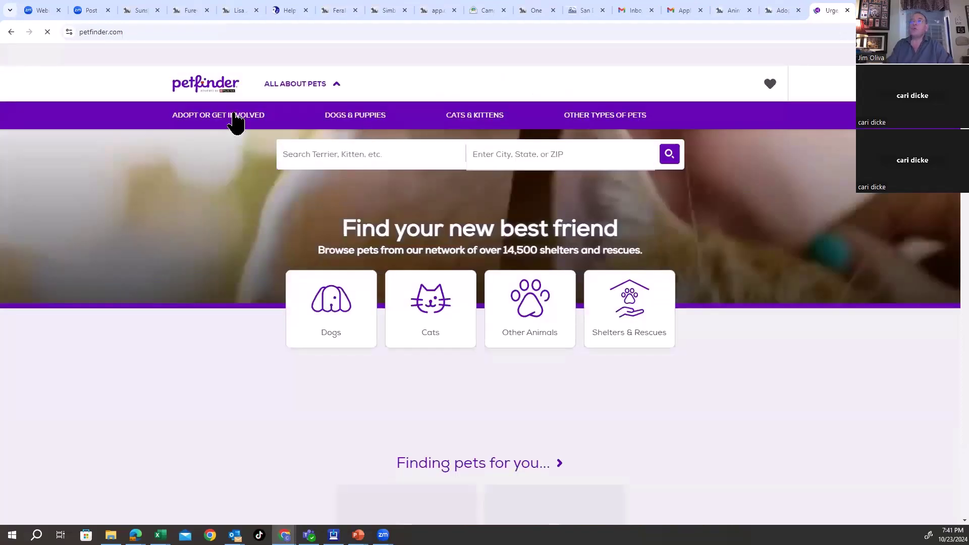
{"action": "mouse_move", "coordinate": [235, 121]}
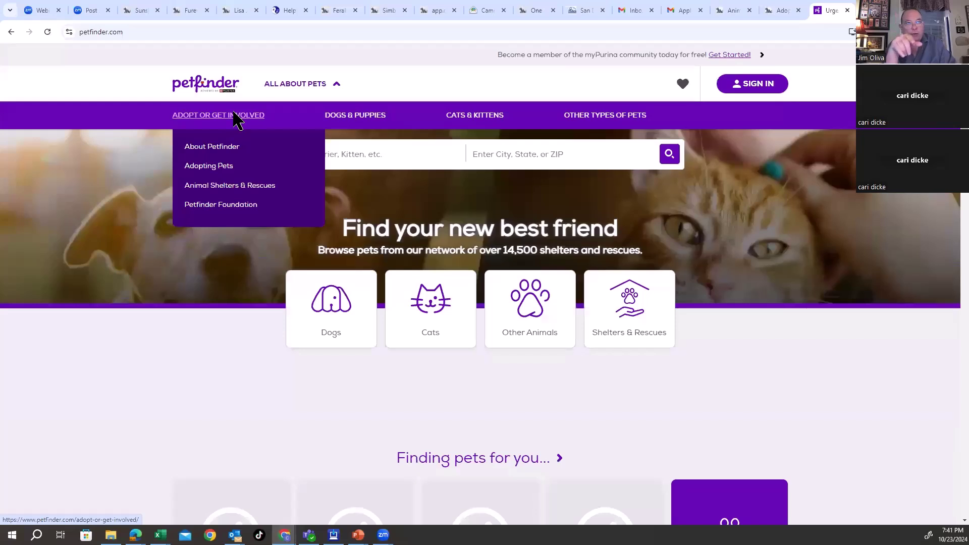